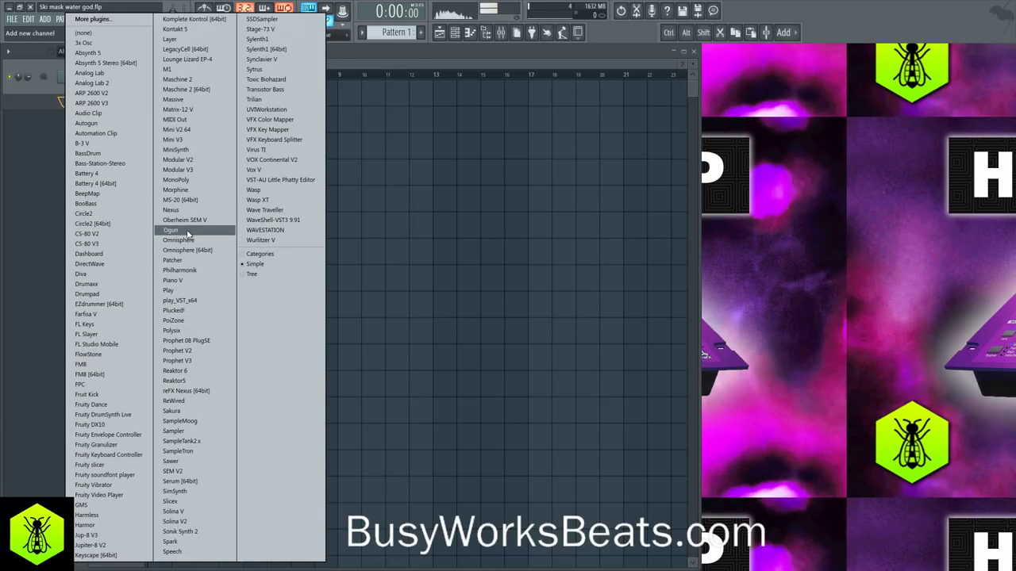
# - Add a reFX Nexus [64bit] instrument channel and change its GUI skin to amigo
pyautogui.click(209, 391)
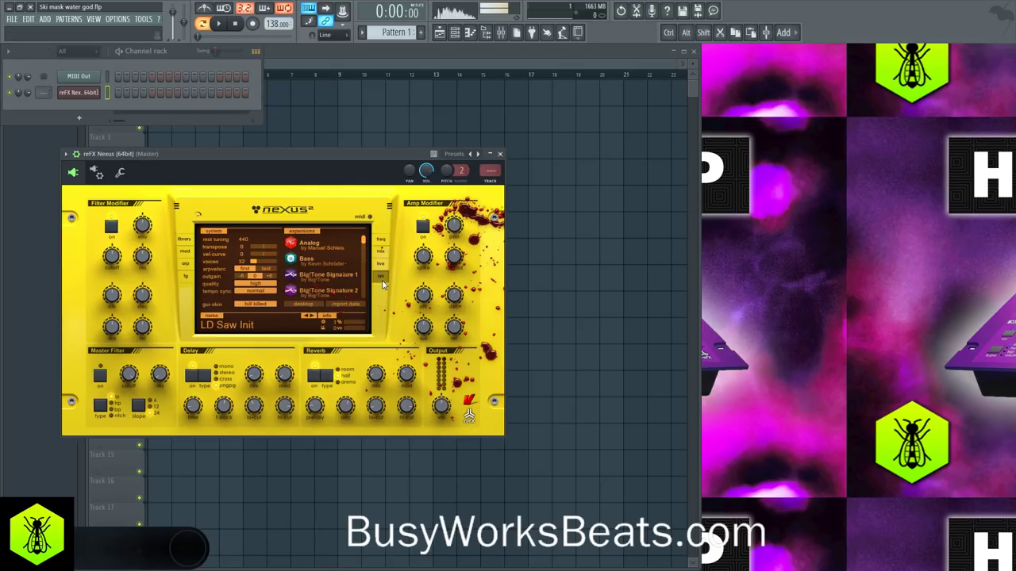
pyautogui.click(256, 303)
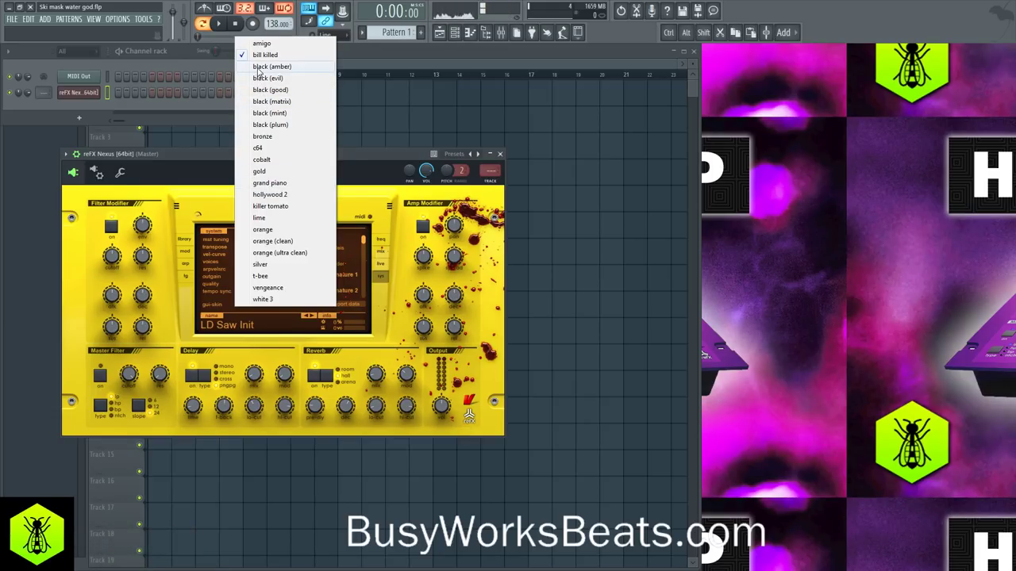
pyautogui.click(262, 44)
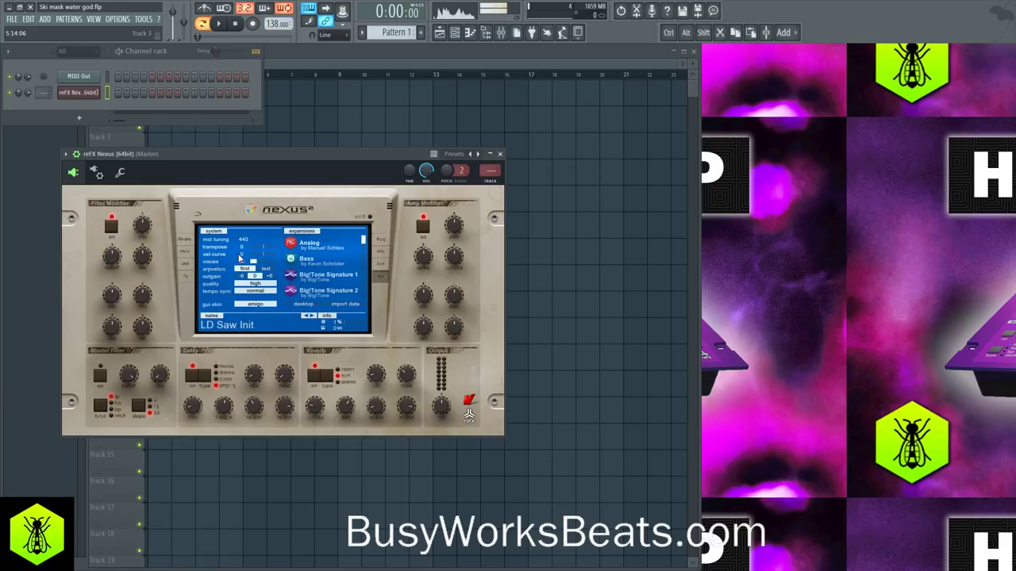
# - Create a new search category in the Nexus preset library for "bell"
pyautogui.click(184, 240)
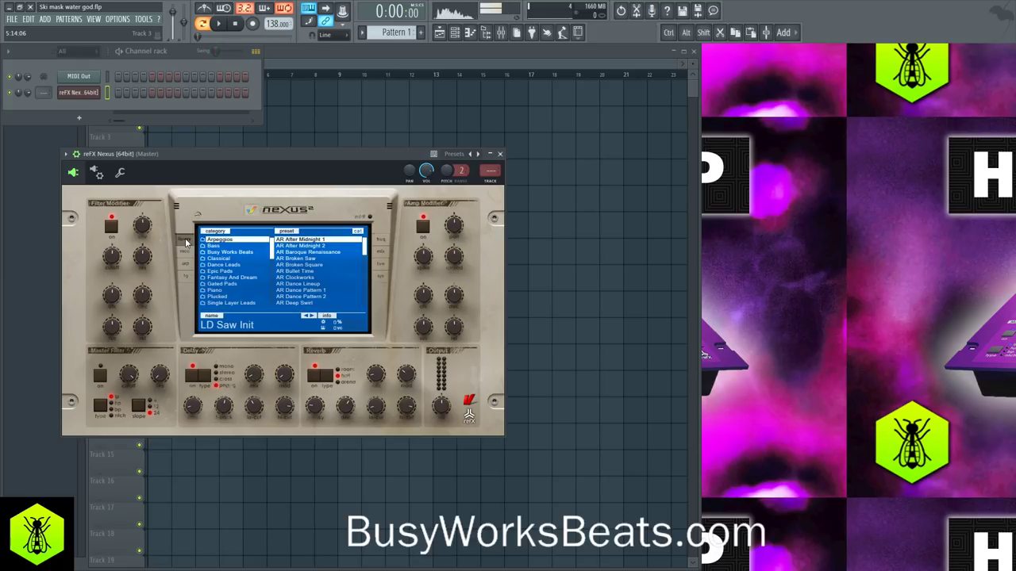
pyautogui.rightClick(232, 266)
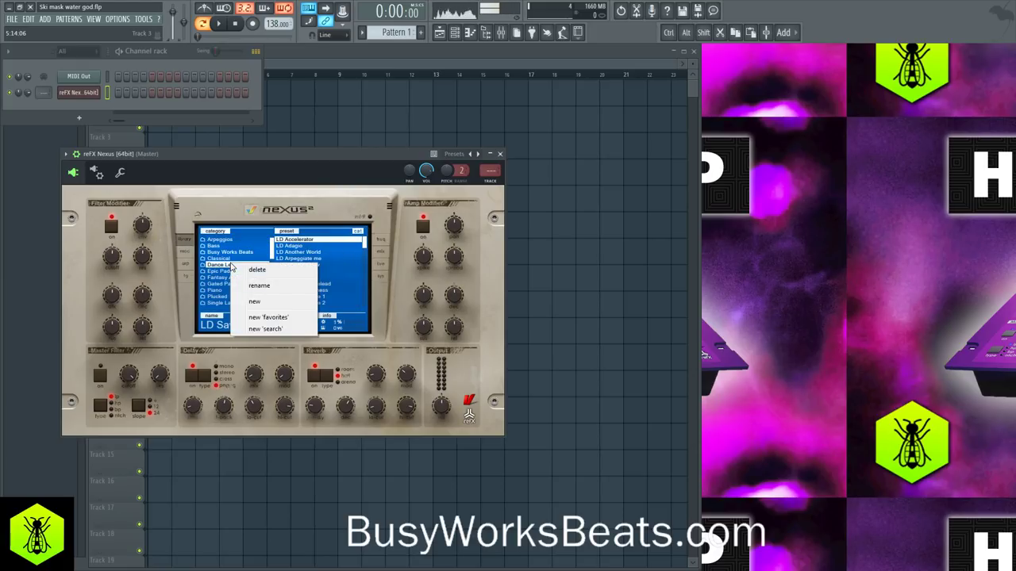
pyautogui.click(259, 328)
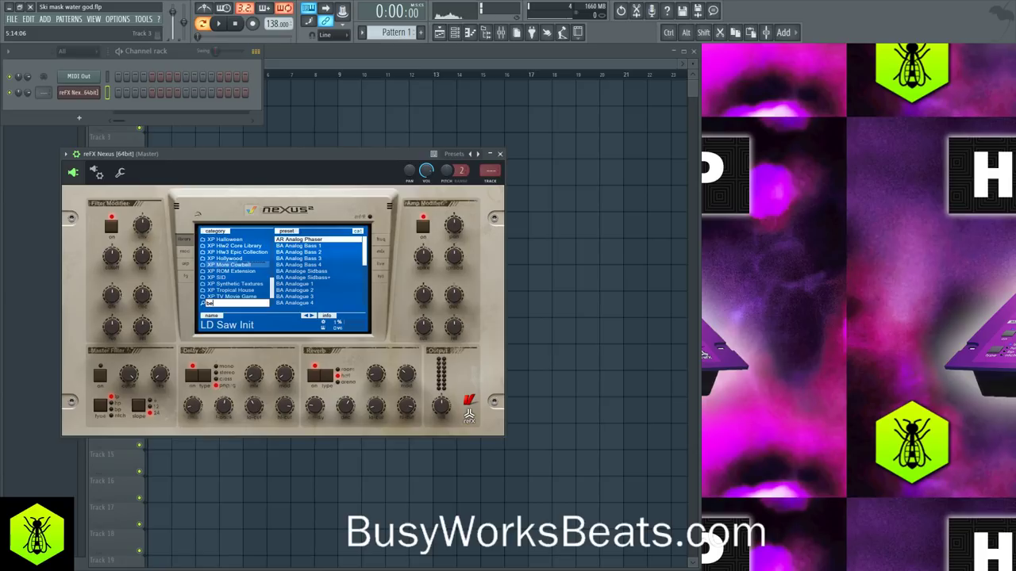
pyautogui.press('Return')
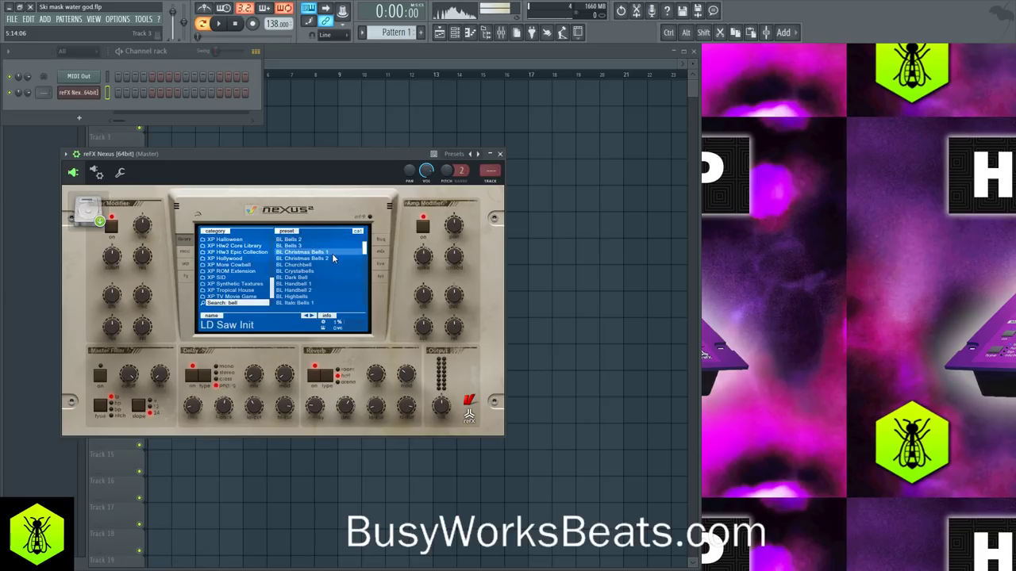
# - Browse the bell presets, audition BL Bells 1, and load BL Bells 2 in Nexus
pyautogui.scroll(-6, 336, 262)
pyautogui.scroll(6, 336, 262)
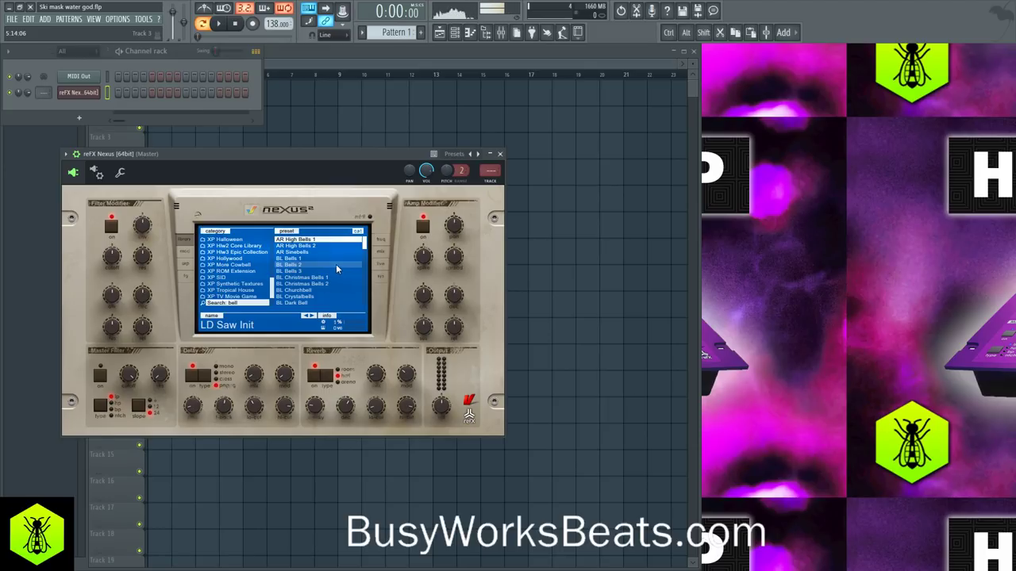
pyautogui.click(324, 260)
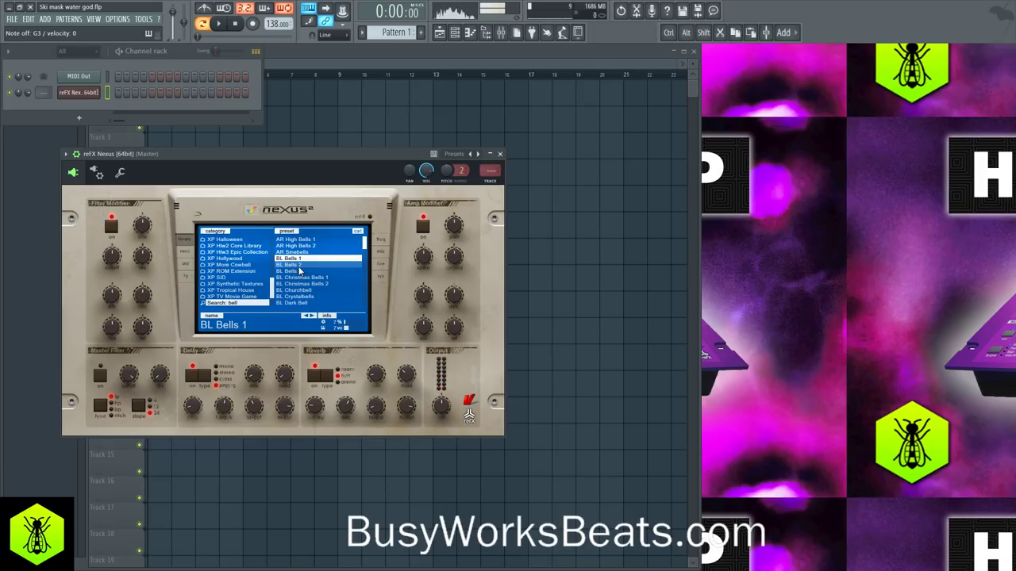
pyautogui.click(299, 267)
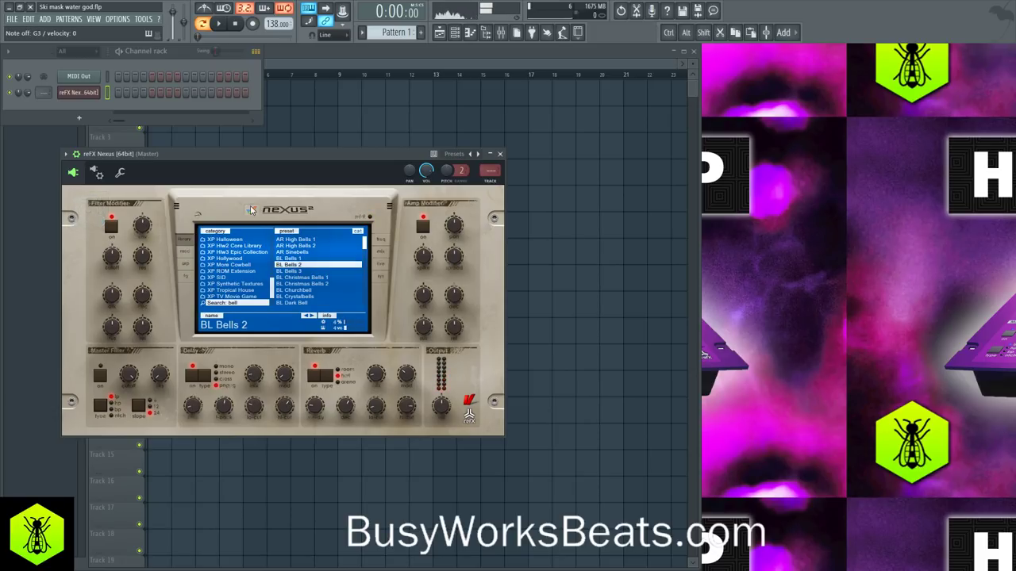
# - Route the Nexus channel to mixer insert 1 and return to the Nexus window
pyautogui.moveTo(44, 93); pyautogui.dragTo(44, 88)
pyautogui.press('F9')
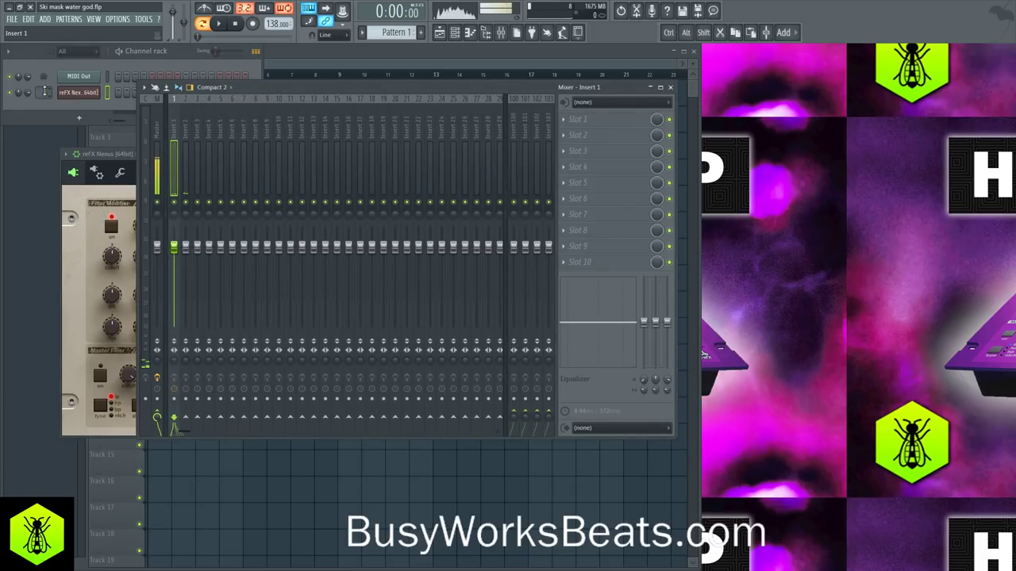
pyautogui.click(112, 155)
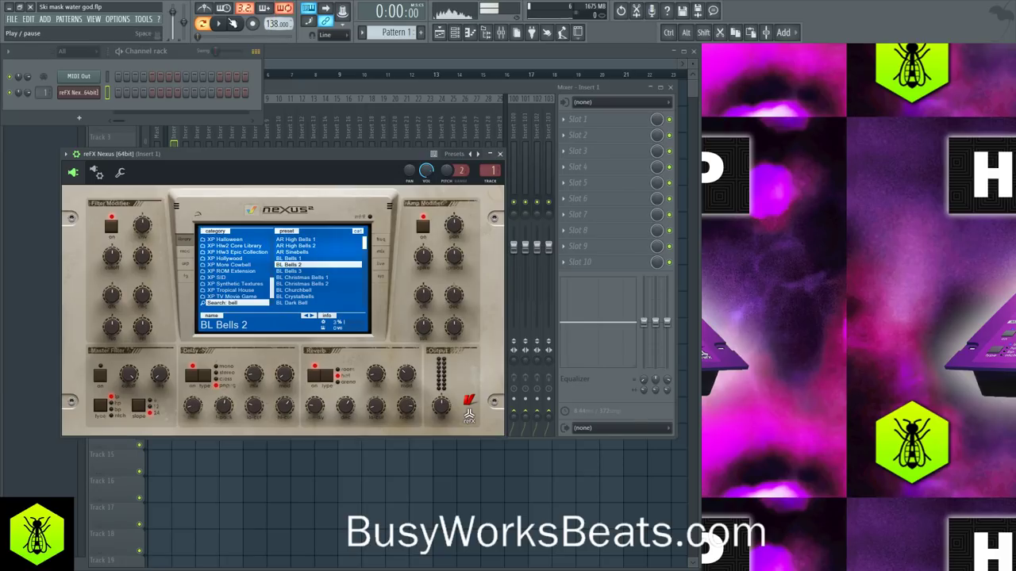
# - Open the Nexus channel's piano roll, audition a few pitches, and place a short G5 note at the start of bar 1
pyautogui.rightClick(103, 93)
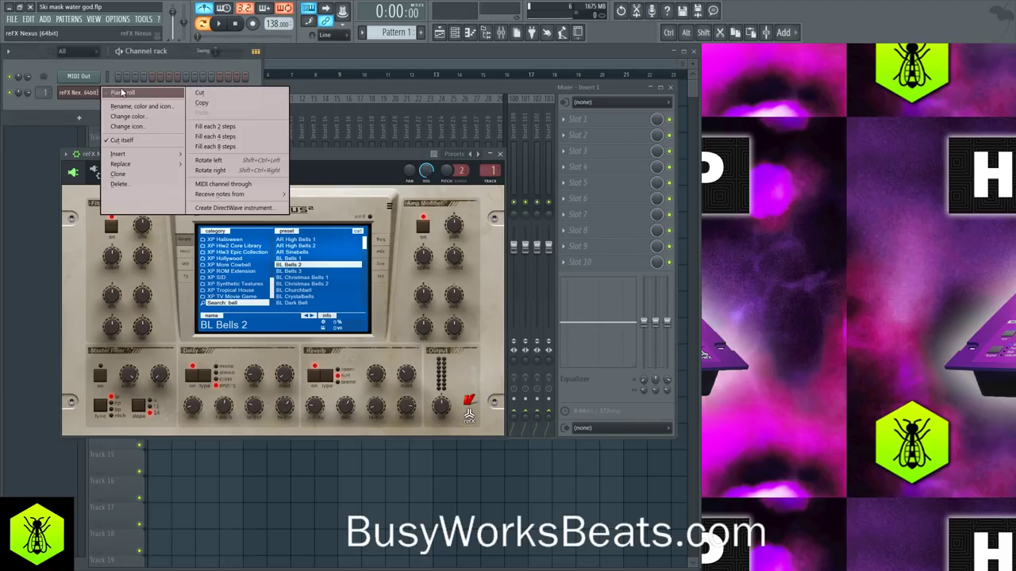
pyautogui.click(119, 92)
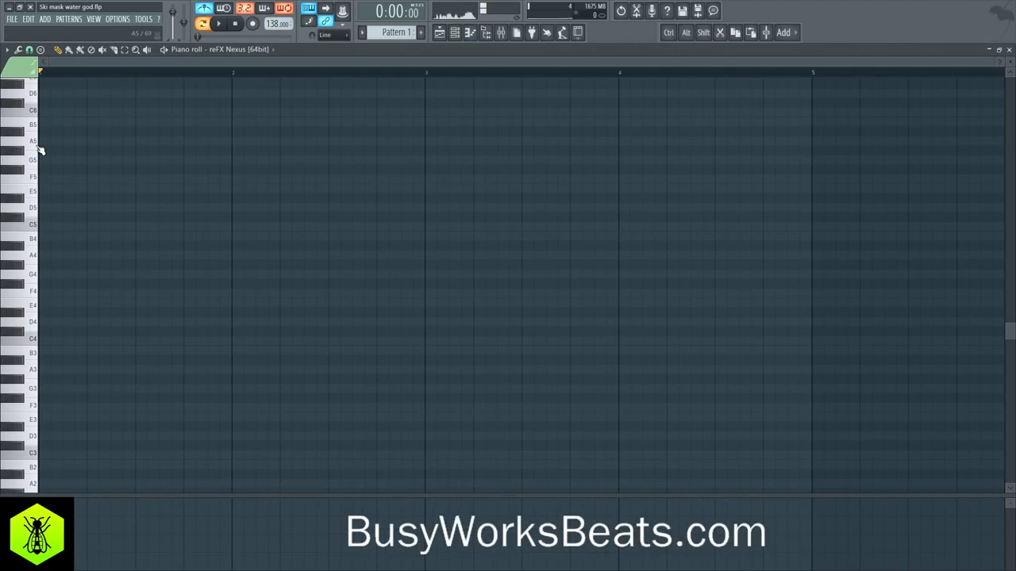
pyautogui.scroll(3, 40, 151)
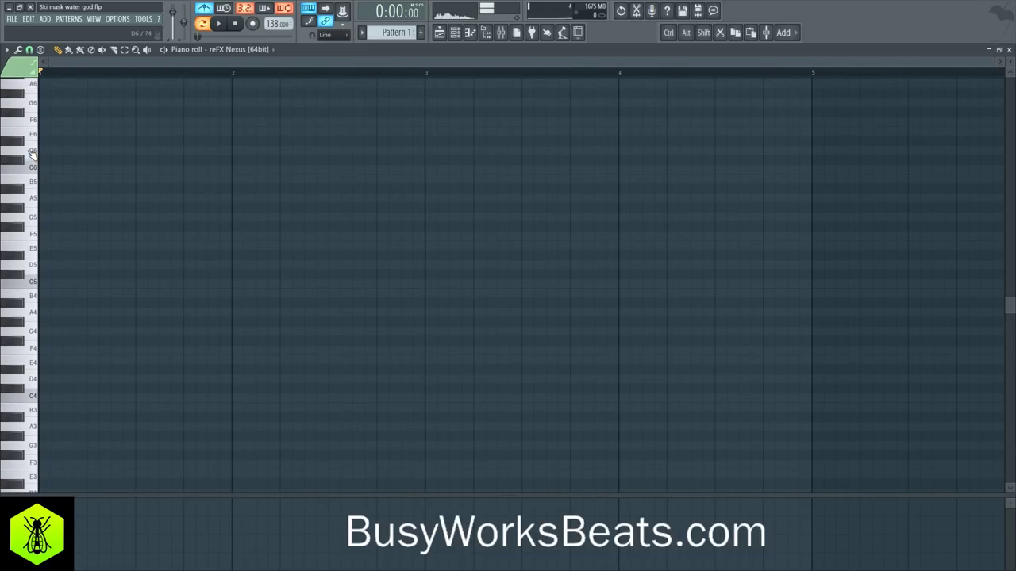
pyautogui.click(33, 182)
pyautogui.click(32, 199)
pyautogui.click(42, 217)
# - Continue the melody in bar 1 with short C5, D5 and D#5 notes spaced half a beat apart
pyautogui.click(32, 277)
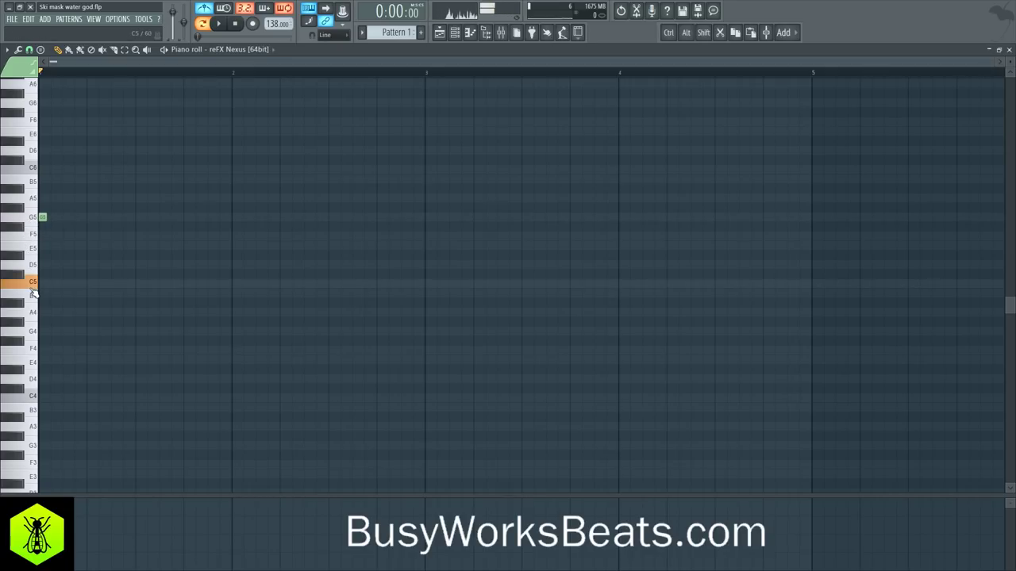
pyautogui.click(66, 284)
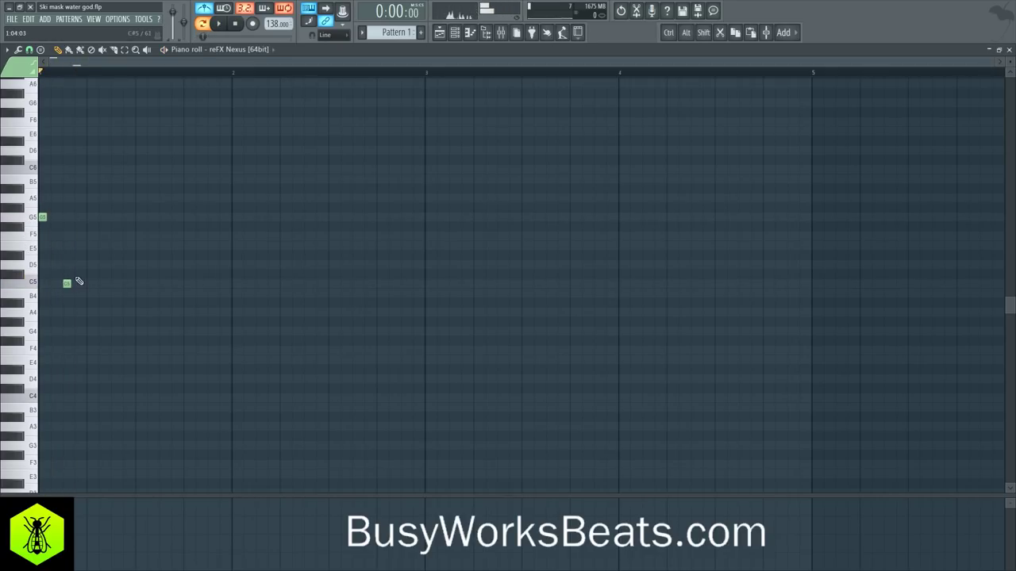
pyautogui.click(89, 217)
pyautogui.click(89, 256)
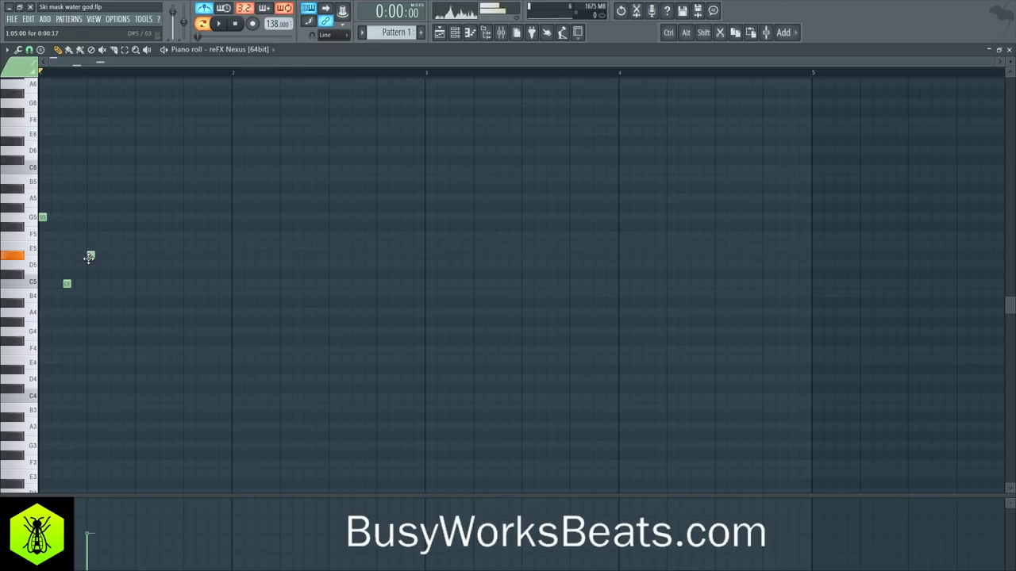
pyautogui.click(91, 256)
pyautogui.moveTo(92, 271); pyautogui.dragTo(116, 257)
pyautogui.click(109, 247)
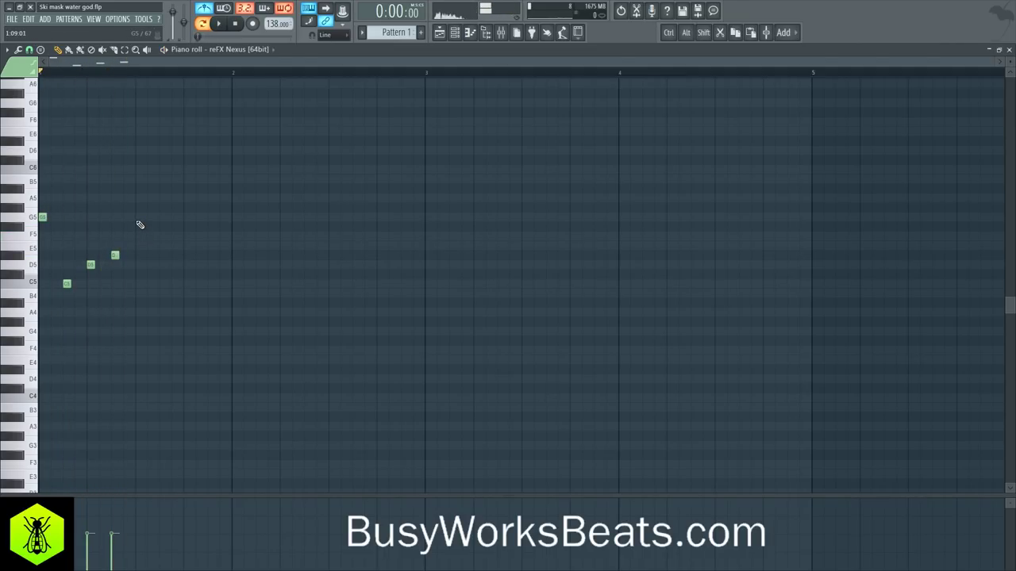
# - Repeat the four-note G5, C5, D5, D#5 figure until it fills bars 1 and 2, playing it back
pyautogui.moveTo(177, 325); pyautogui.dragTo(141, 212)
pyautogui.press('space')
pyautogui.moveTo(267, 345); pyautogui.dragTo(234, 216)
pyautogui.press('space')
pyautogui.click(265, 170)
pyautogui.press('space')
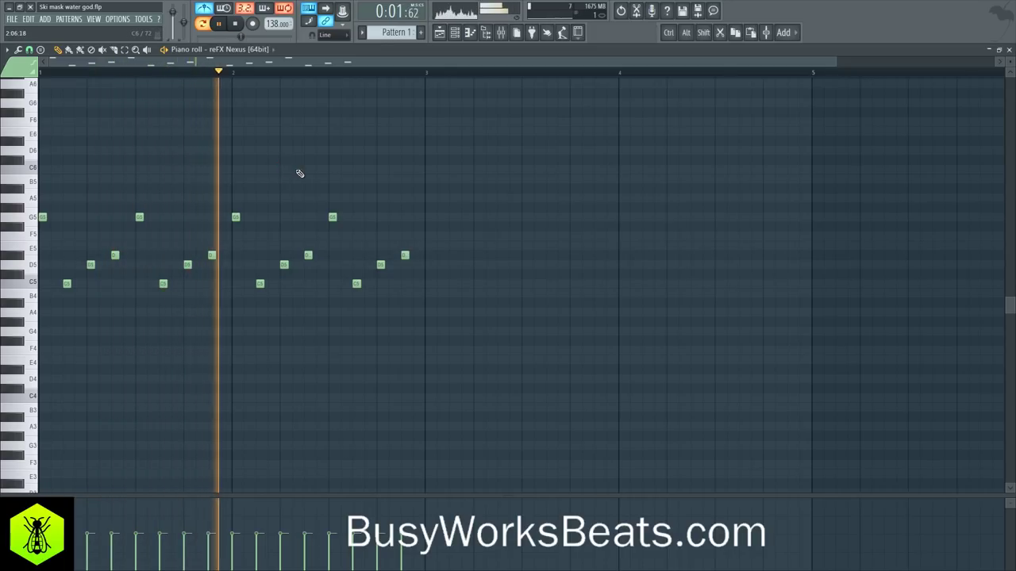
# - Stop playback and add G5 and G#5 notes at the last two note positions of bar 2
pyautogui.press('space')
pyautogui.click(381, 217)
pyautogui.moveTo(405, 189); pyautogui.dragTo(405, 207)
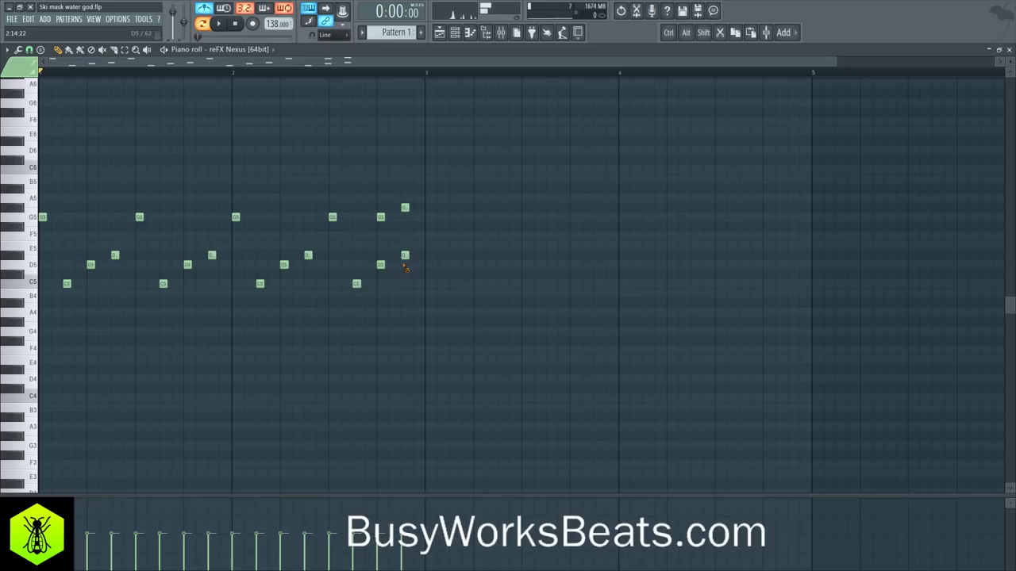
# - Listen to the melody, look over the Nexus channel's miscellaneous settings, and close the plugin window
pyautogui.press('space')
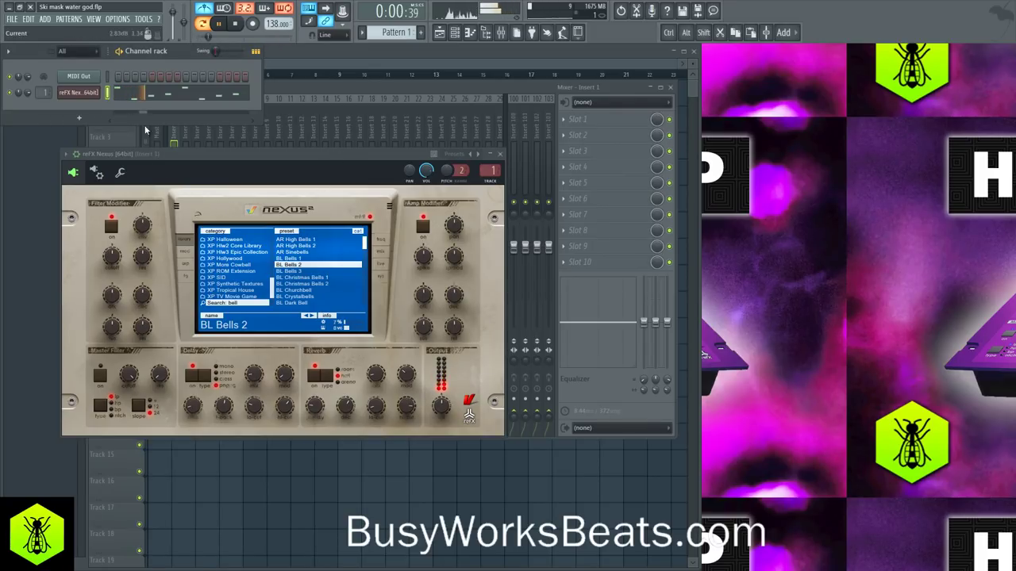
pyautogui.press('space')
pyautogui.click(120, 173)
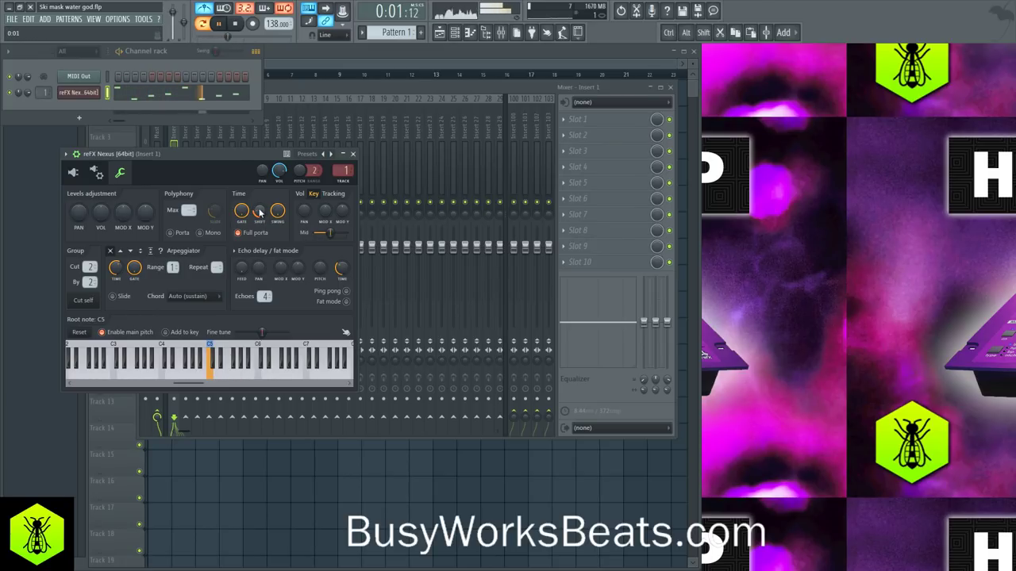
pyautogui.click(353, 153)
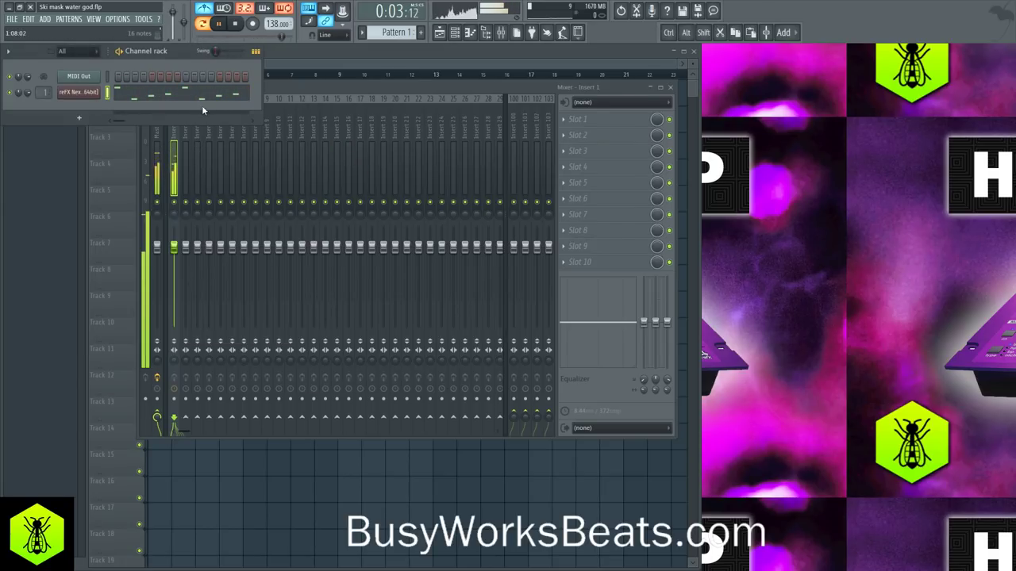
# - Load Gross Beat into slot 1 of mixer insert 1 and choose its Momentary preset
pyautogui.click(576, 121)
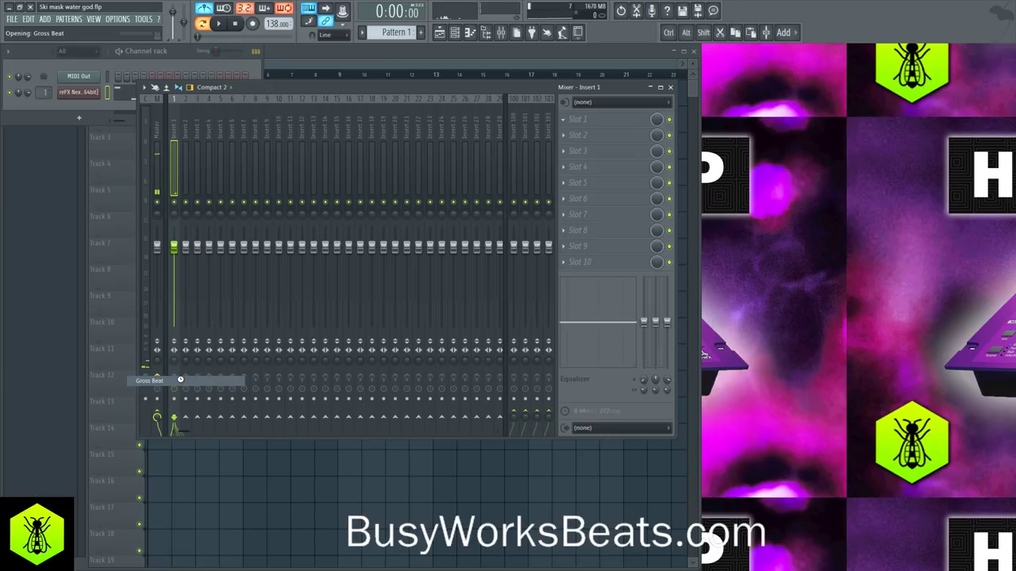
pyautogui.click(148, 381)
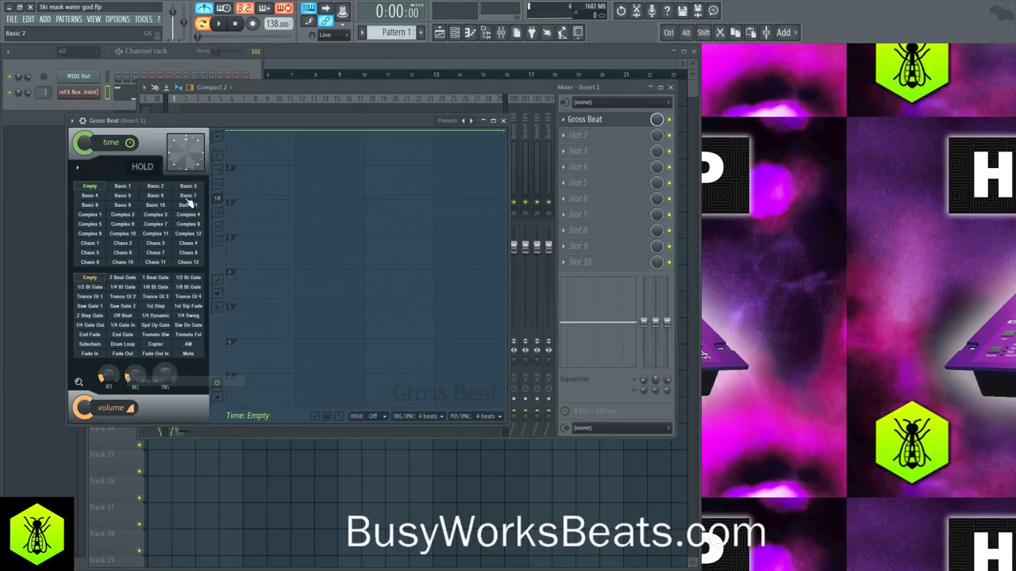
pyautogui.click(466, 121)
pyautogui.click(470, 146)
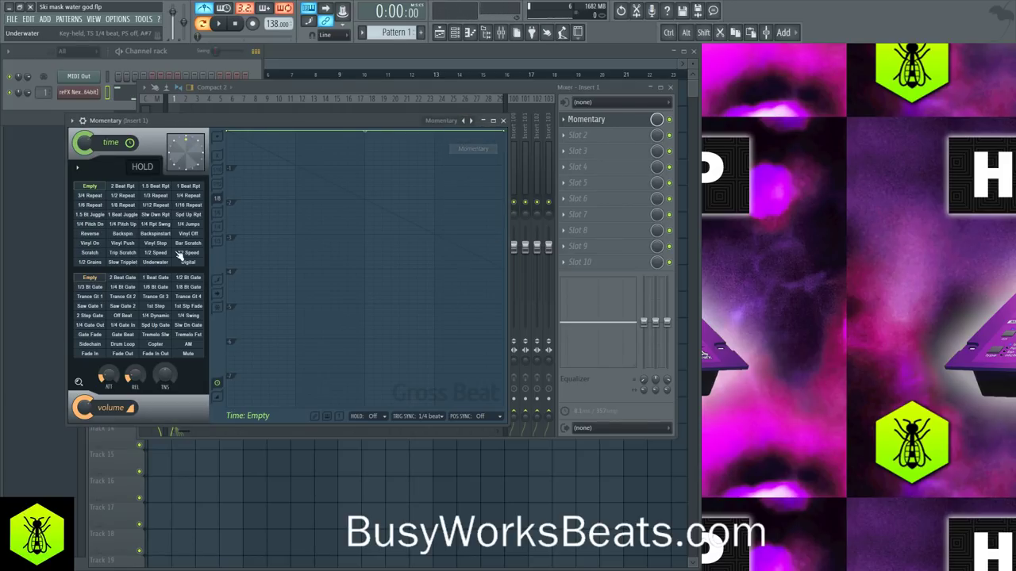
# - Audition Gross Beat's 1/2 Speed and Reverse time presets on the melody, leave Reverse selected, and disable the effect slot
pyautogui.click(162, 254)
pyautogui.press('space')
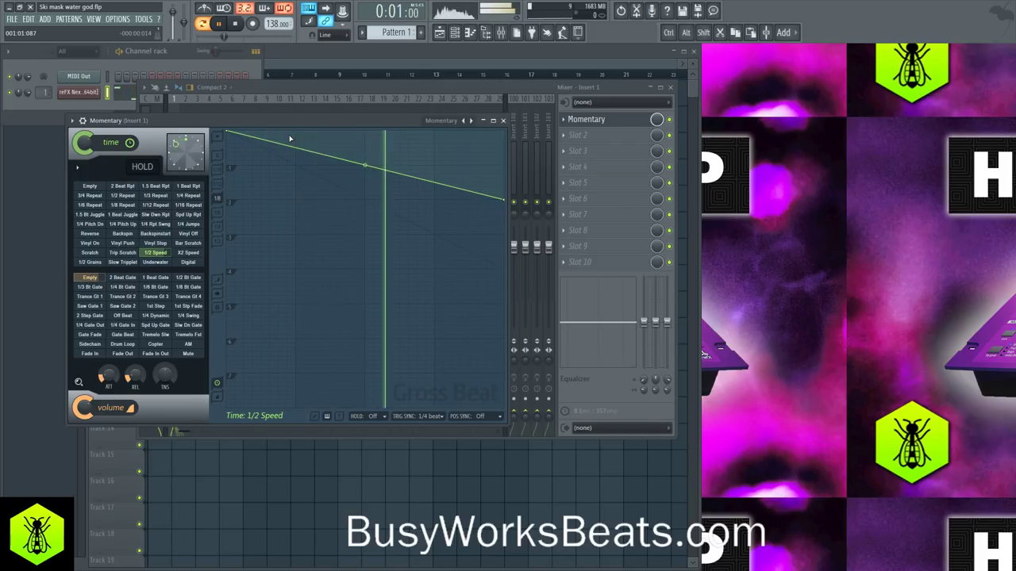
pyautogui.click(92, 234)
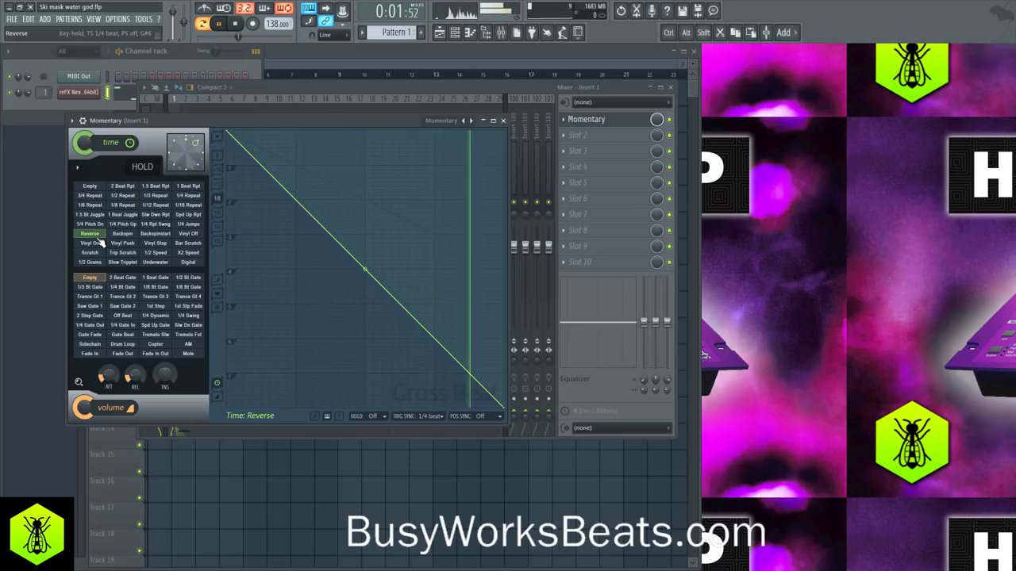
pyautogui.press('space')
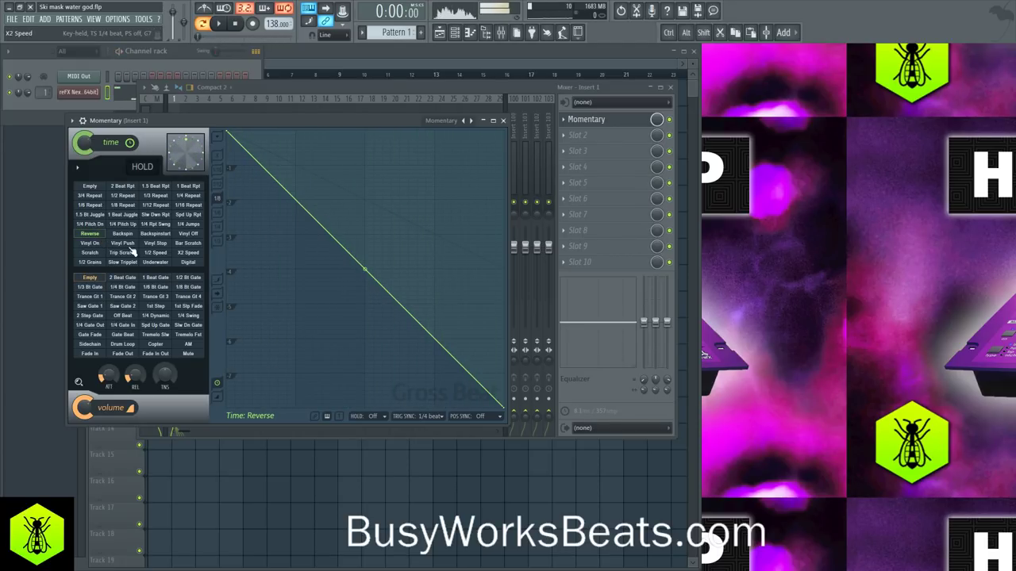
pyautogui.click(671, 120)
# - Place Pattern 1 on Track 1 of the playlist and repeat it through bar 8
pyautogui.rightClick(367, 479)
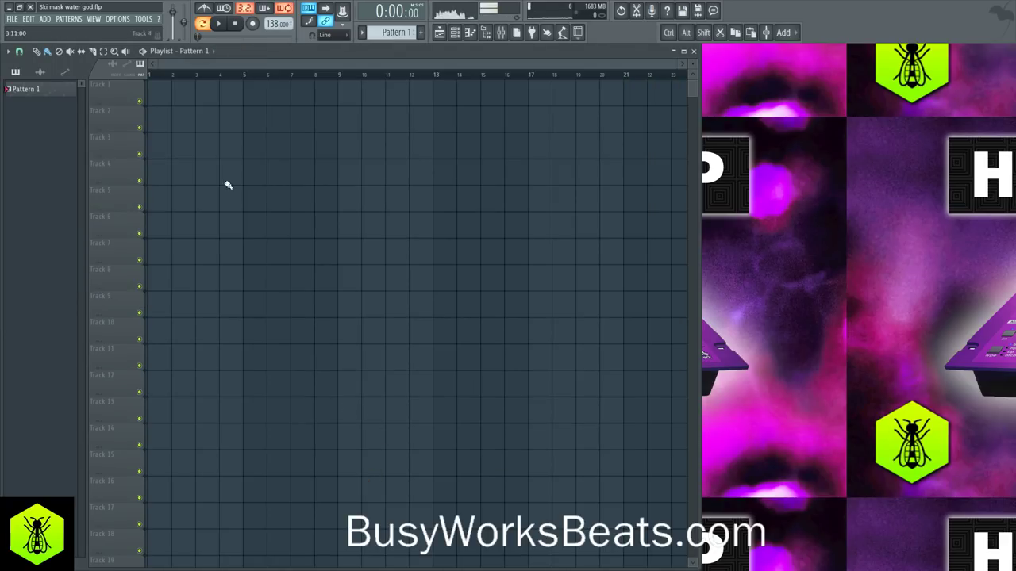
pyautogui.click(141, 66)
pyautogui.click(154, 83)
pyautogui.click(170, 92)
pyautogui.moveTo(170, 92); pyautogui.dragTo(306, 103)
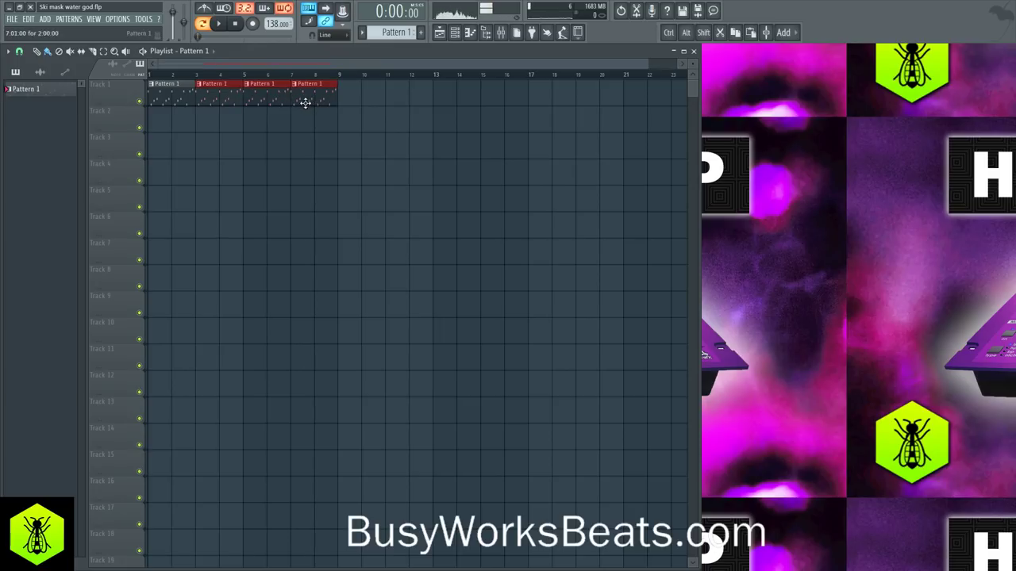
# - Play the song, collapse the Just Blaze browser folder, and duplicate the four Pattern 1 clips on Track 1 into bars 9 to 16
pyautogui.press('space')
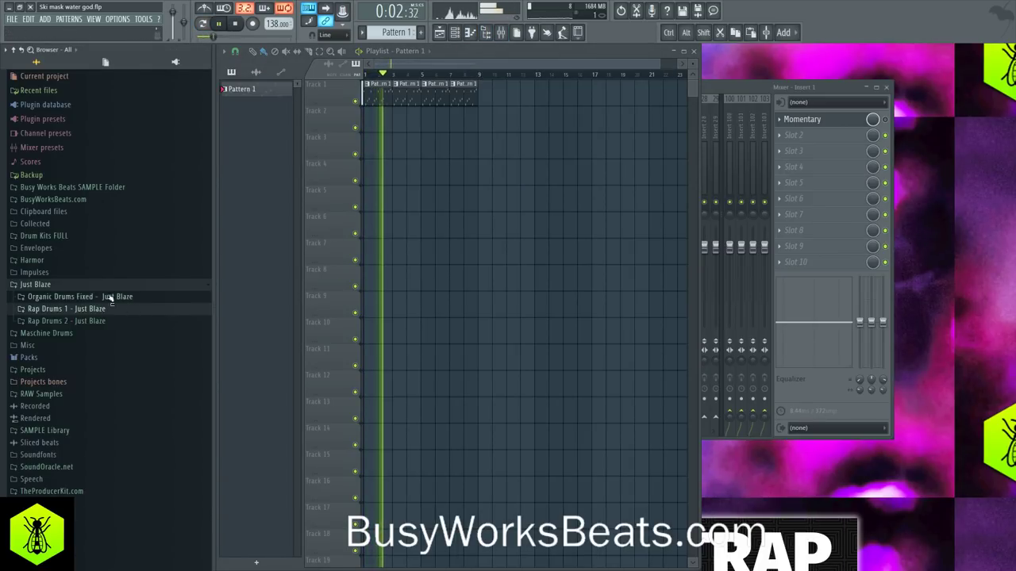
pyautogui.click(81, 285)
pyautogui.moveTo(500, 103)
pyautogui.mouseDown()
pyautogui.moveTo(373, 84)
pyautogui.moveTo(495, 99)
pyautogui.mouseUp()
pyautogui.click(466, 37)
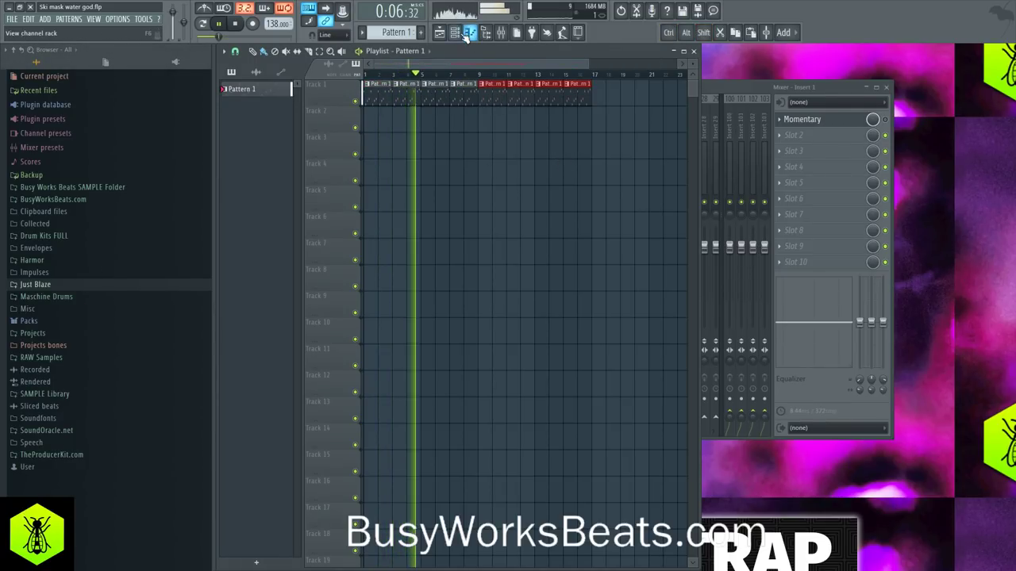
pyautogui.click(458, 34)
pyautogui.click(501, 210)
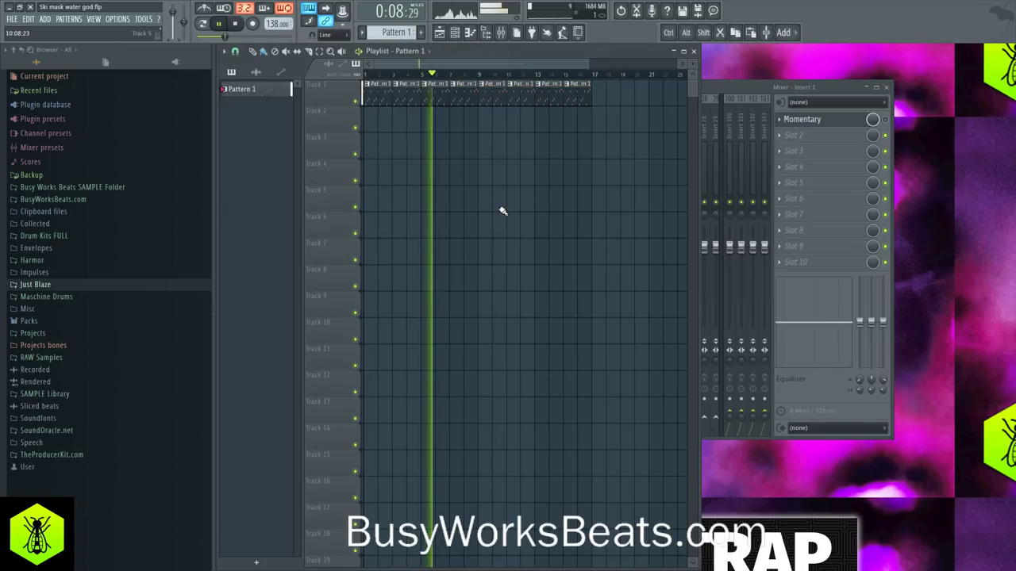
# - Stop playback and close the mixer window
pyautogui.press('space')
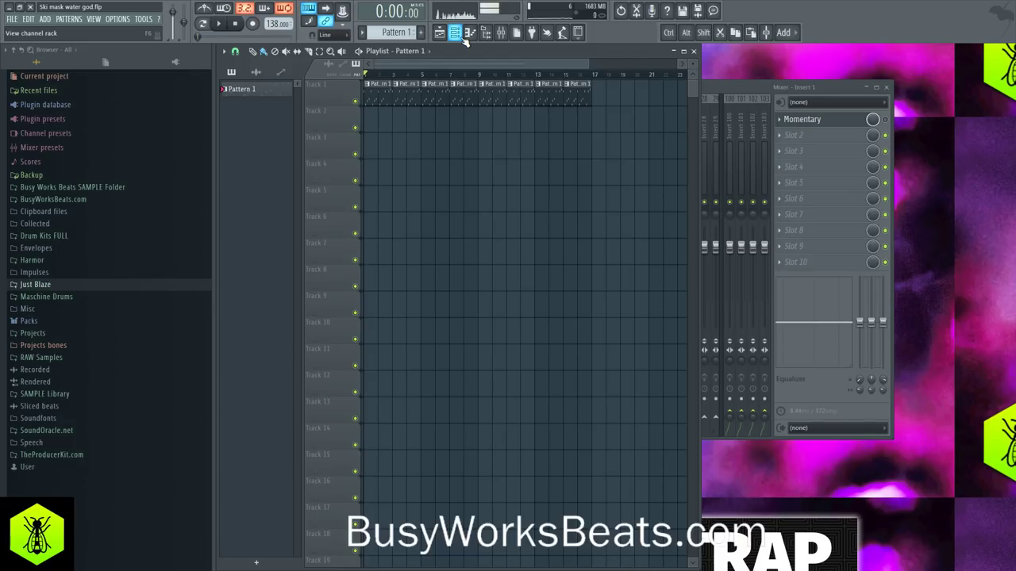
pyautogui.click(887, 87)
pyautogui.click(719, 122)
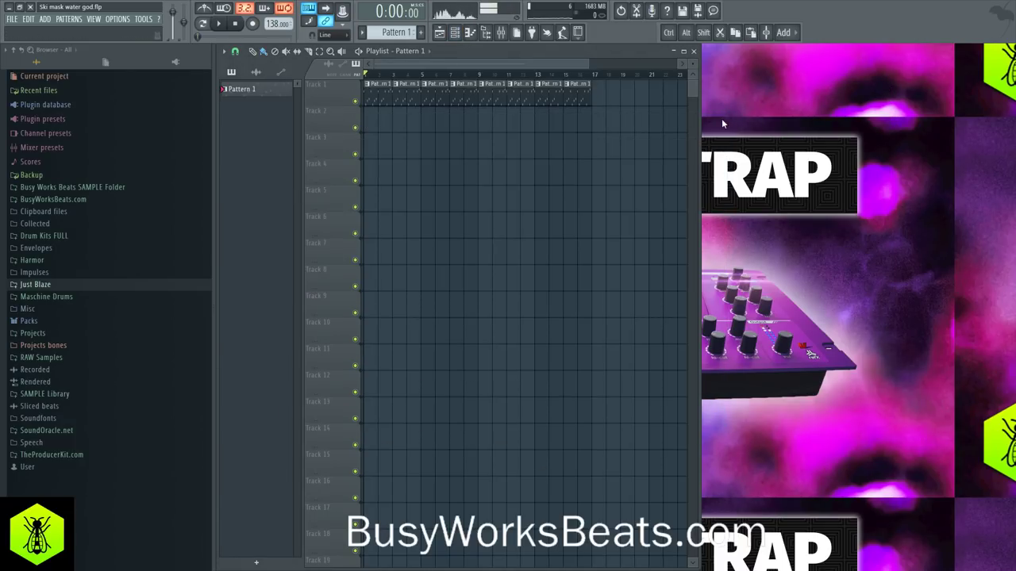
# - Play the song briefly, create Pattern 2, and add a second reFX Nexus [64bit] channel
pyautogui.press('space')
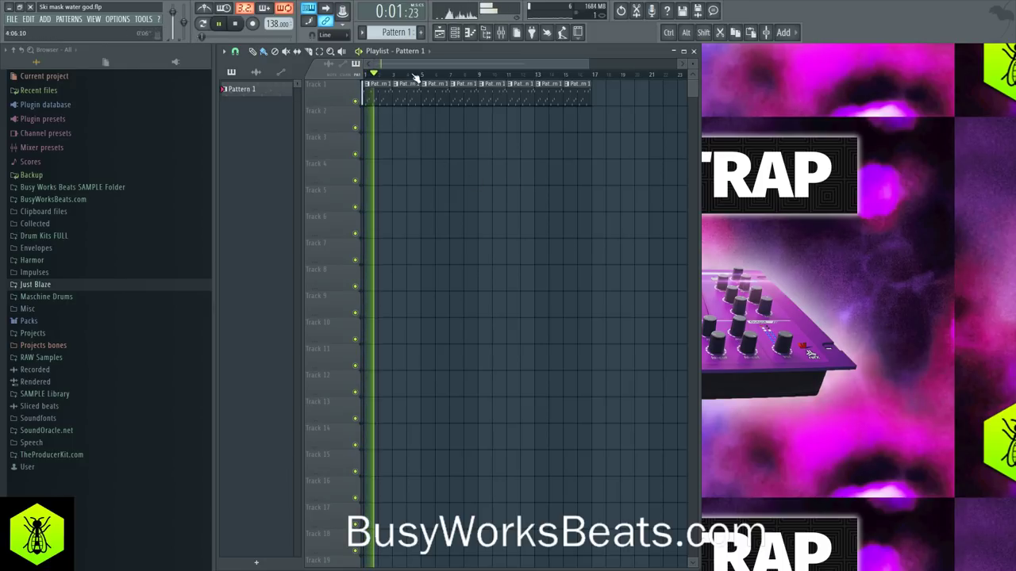
pyautogui.click(456, 37)
pyautogui.press('space')
pyautogui.click(420, 33)
pyautogui.click(294, 118)
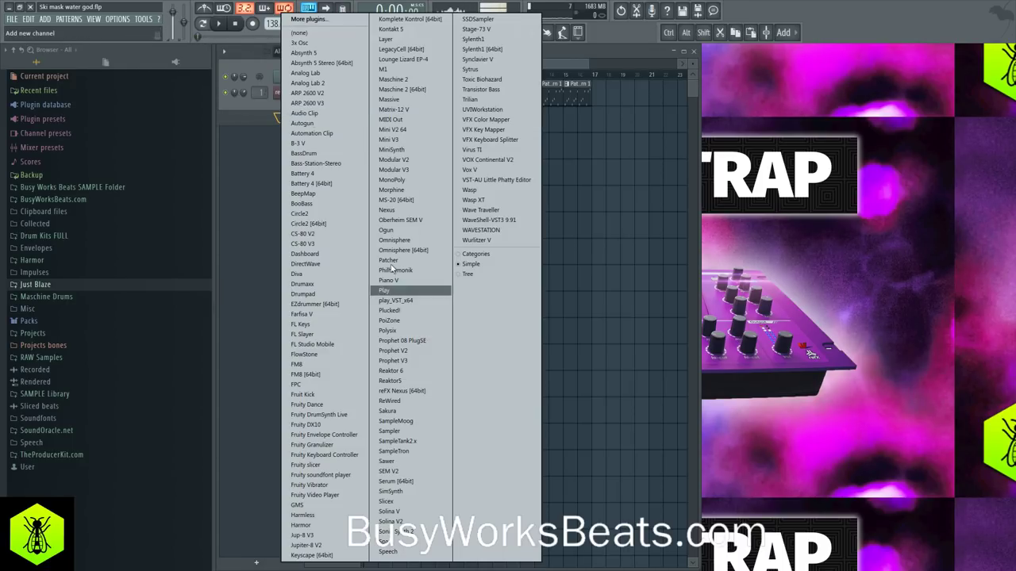
pyautogui.click(412, 390)
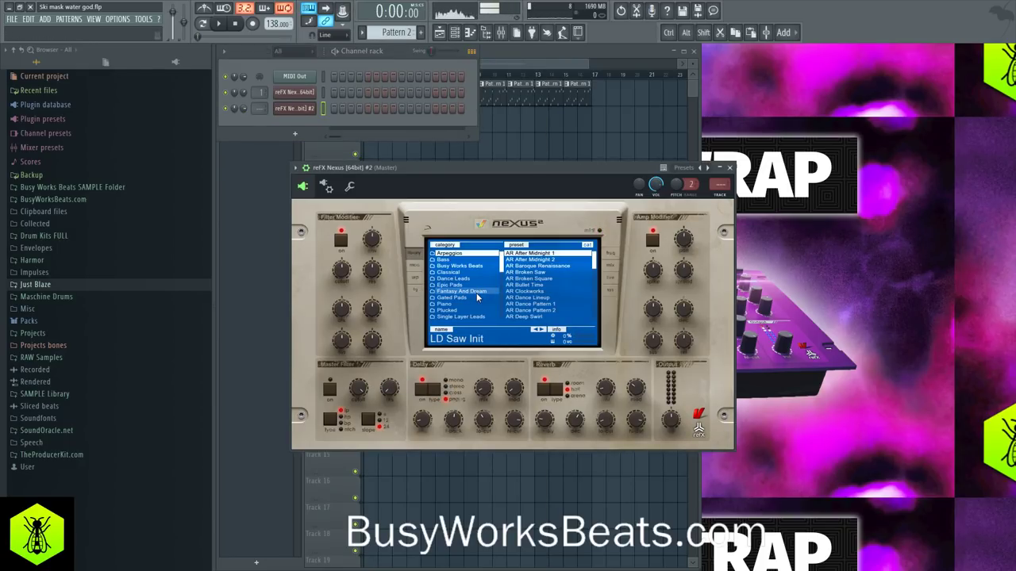
# - Browse the Nexus categories during playback and load the LD Culture preset from Single Layer Leads
pyautogui.scroll(-10, 476, 297)
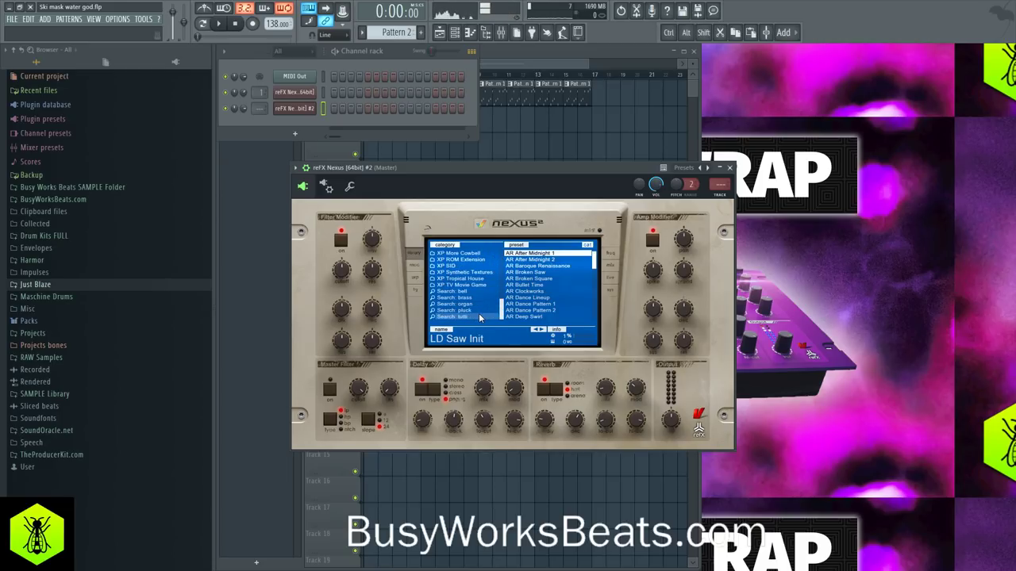
pyautogui.scroll(5, 470, 318)
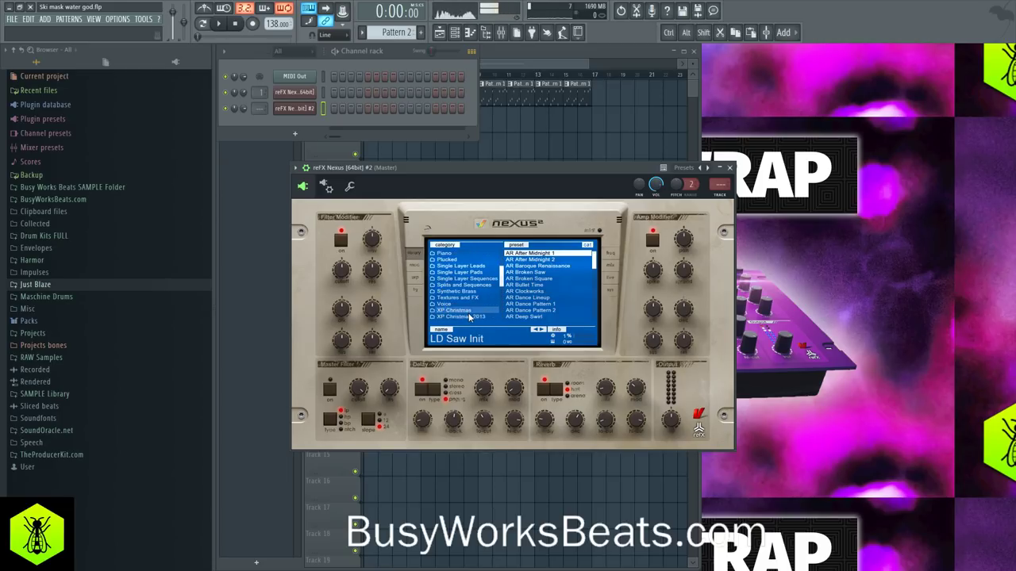
pyautogui.scroll(3, 473, 307)
pyautogui.press('space')
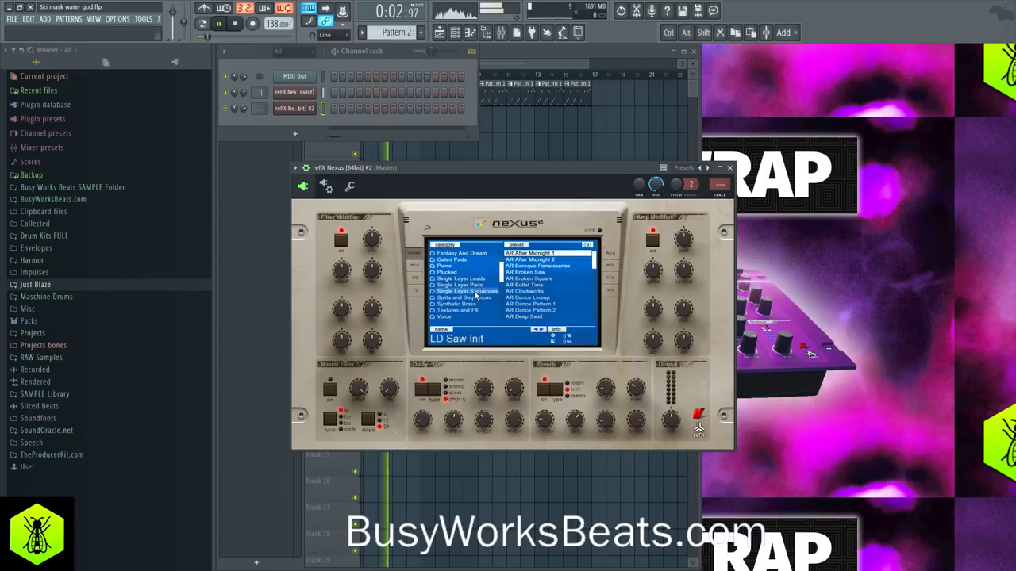
pyautogui.click(462, 279)
pyautogui.scroll(-5, 549, 287)
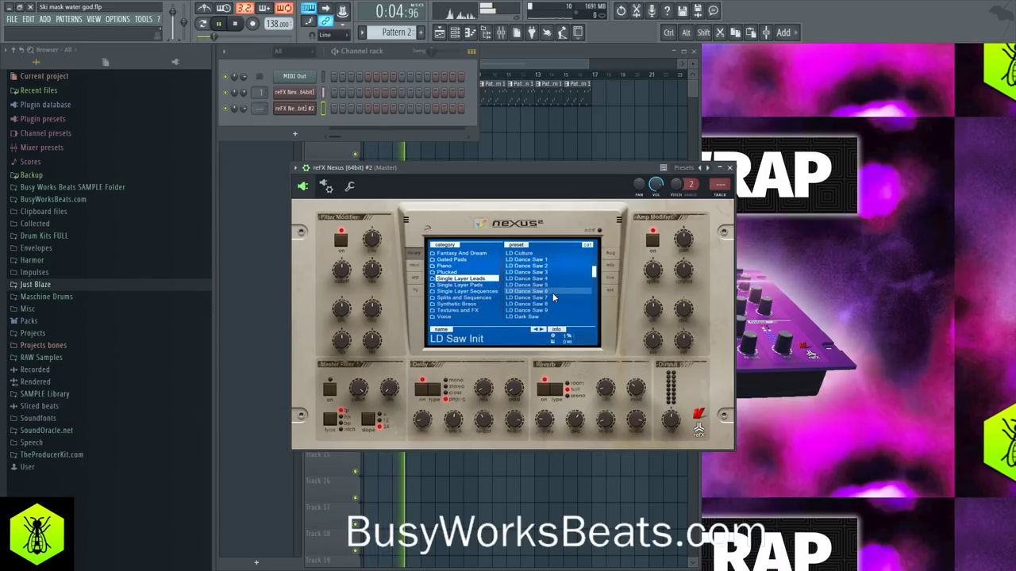
pyautogui.click(539, 281)
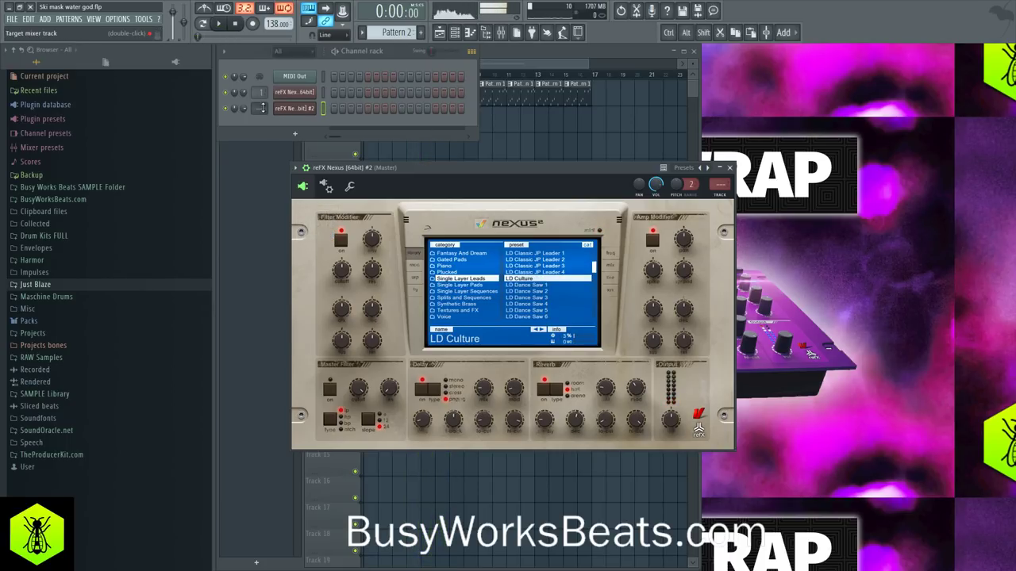
# - Place Pattern 2 at bar 1 of Track 2 in the playlist and open the second Nexus channel's piano roll
pyautogui.press('F5')
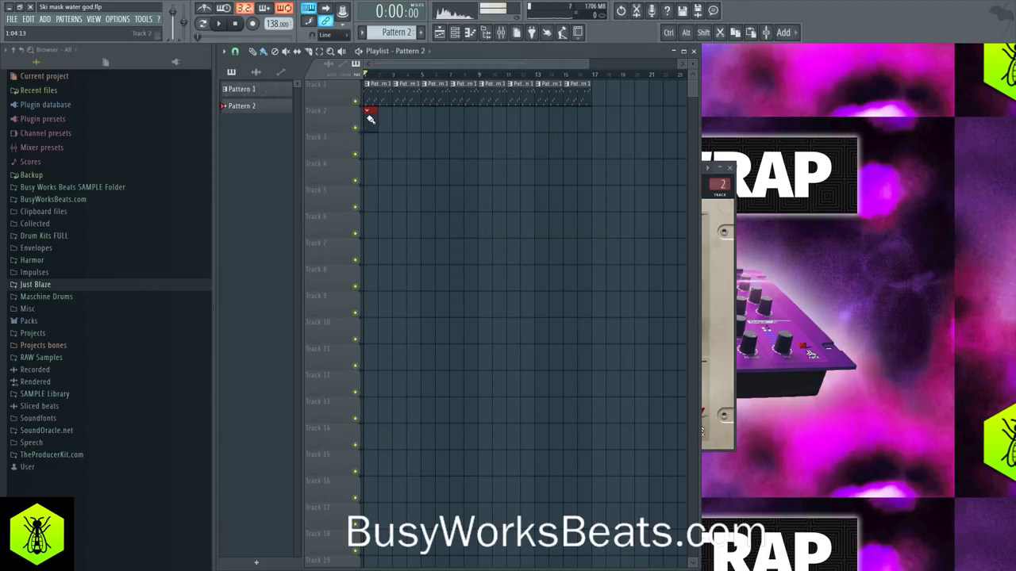
pyautogui.click(458, 32)
pyautogui.rightClick(316, 106)
pyautogui.click(337, 108)
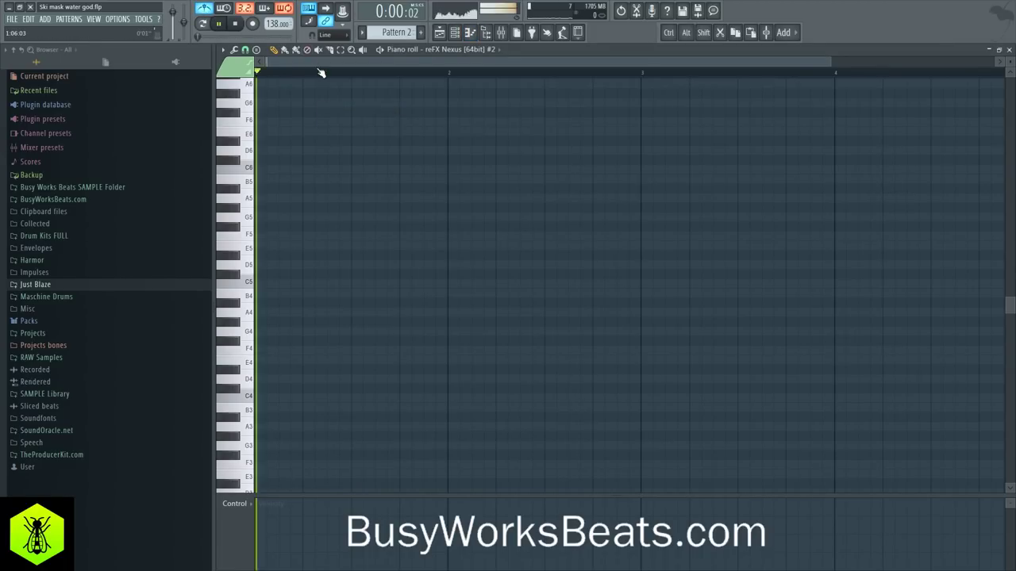
# - Enter short C4, D#5 and G5 notes on beats 2, 3 and 4 of bar 1, plus a C4 near the start of bar 2
pyautogui.press('space')
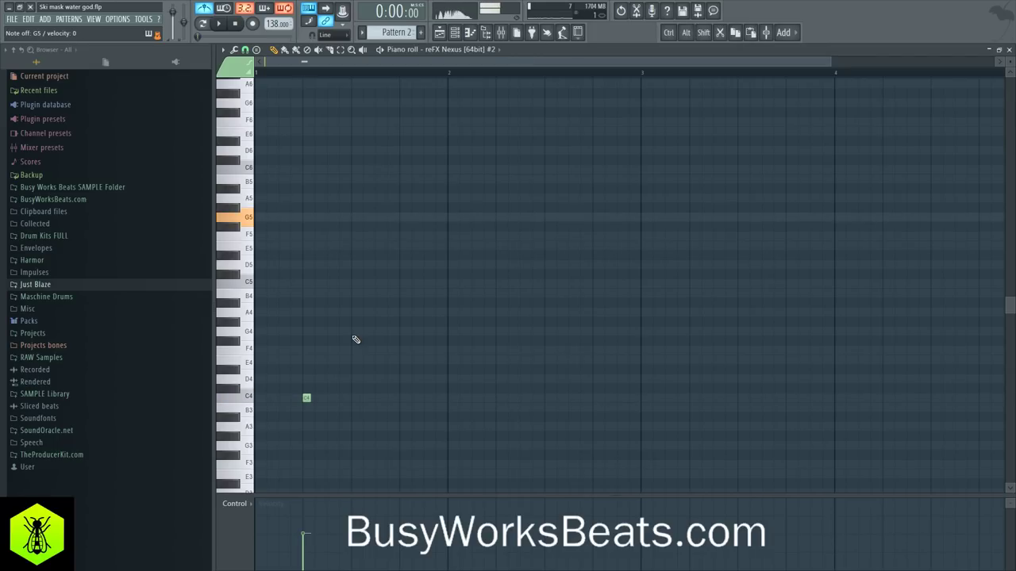
pyautogui.press('space')
pyautogui.press('space')
pyautogui.click(357, 254)
pyautogui.press('space')
pyautogui.click(406, 398)
pyautogui.press('space')
pyautogui.press('space')
pyautogui.press('space')
pyautogui.moveTo(380, 218); pyautogui.dragTo(403, 221)
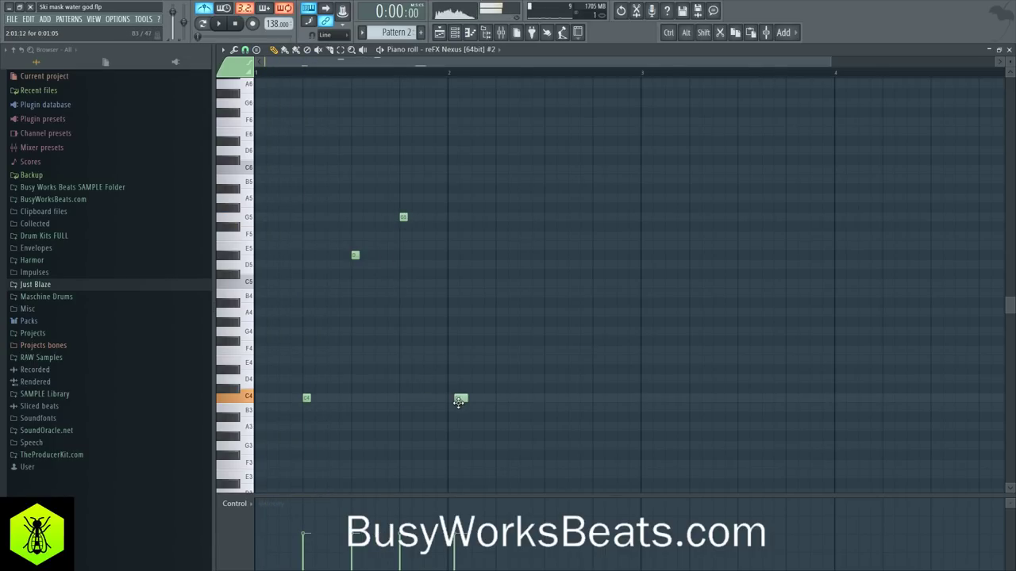
# - Align the last C4 note with the start of bar 2, play the pattern, and lengthen that note
pyautogui.moveTo(458, 402); pyautogui.dragTo(452, 401)
pyautogui.press('space')
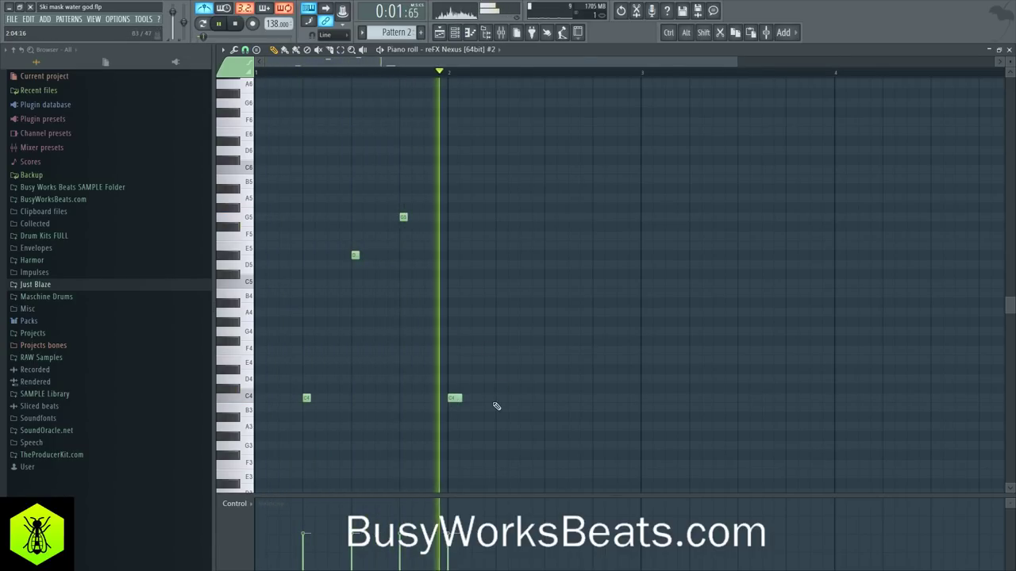
pyautogui.moveTo(461, 398); pyautogui.dragTo(485, 398)
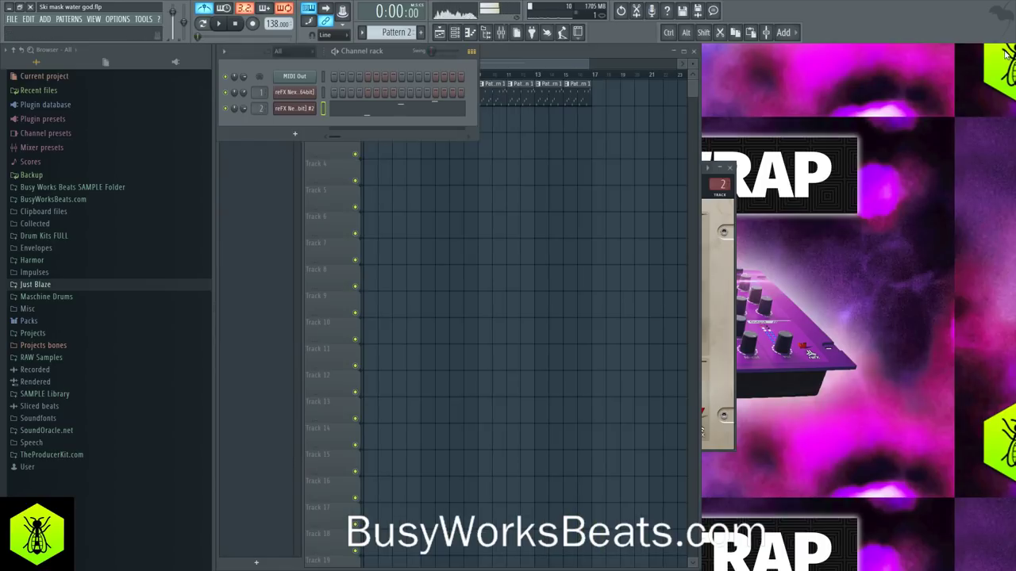
# - Play the song, repeat the Pattern 2 clip along Track 2 through bar 16, and save the project
pyautogui.press('space')
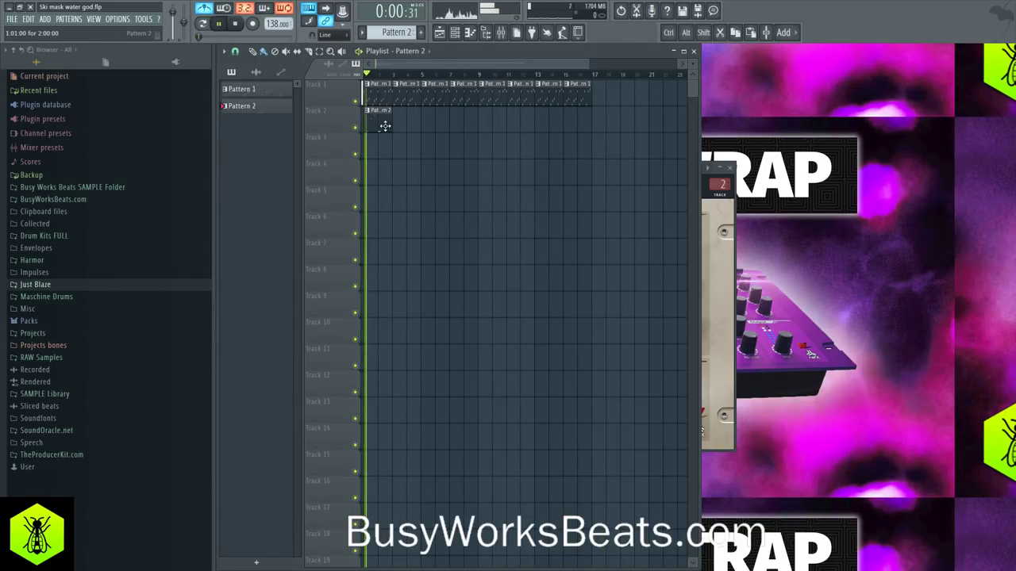
pyautogui.moveTo(401, 126); pyautogui.dragTo(577, 130)
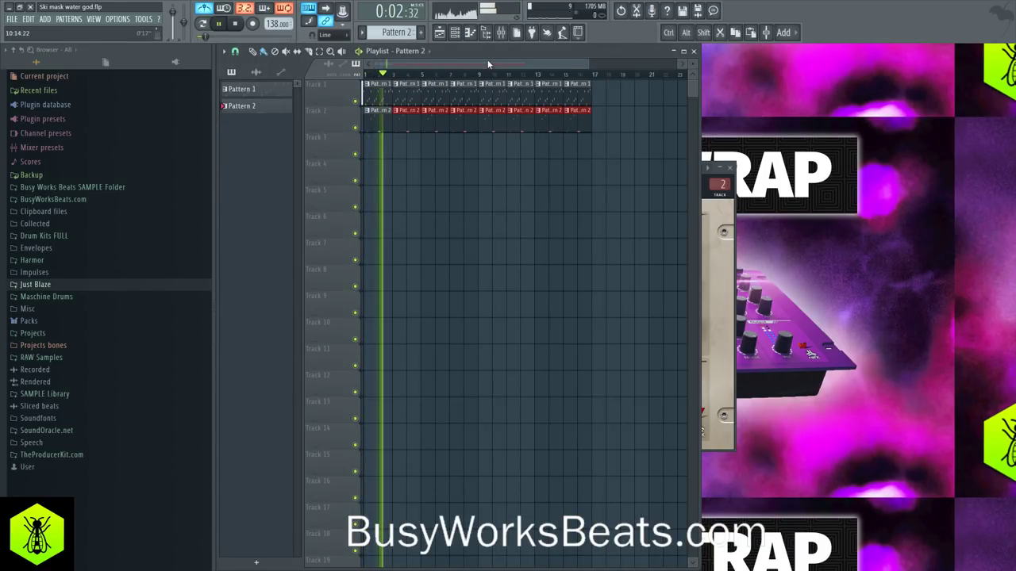
pyautogui.click(455, 33)
pyautogui.click(438, 181)
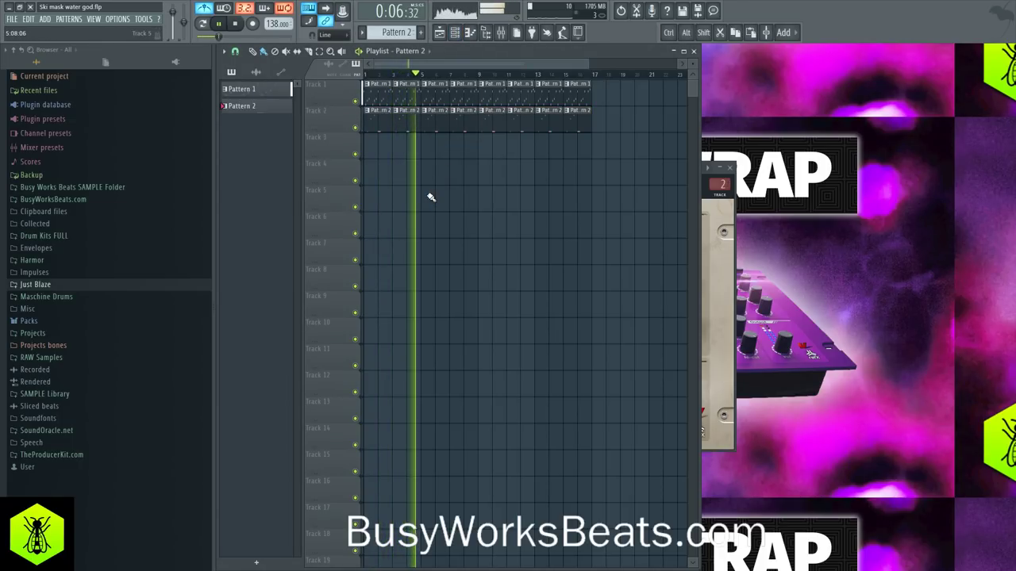
pyautogui.hotkey('ctrl', 's')
# - Load Closed Hi Hat X from the BusyWorksBeats.com X Drums Hi Hats folder into a new channel
pyautogui.click(455, 33)
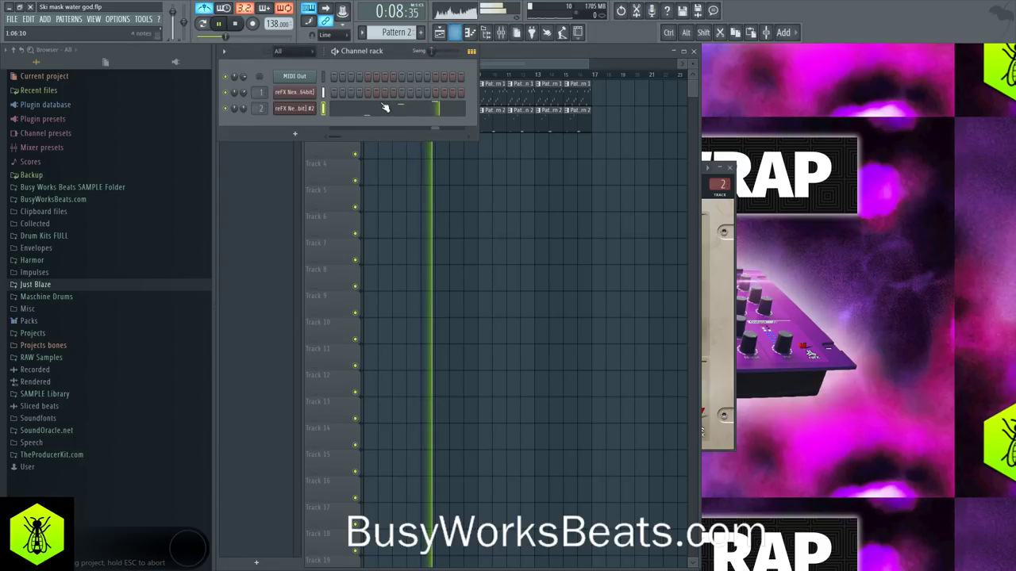
pyautogui.click(55, 204)
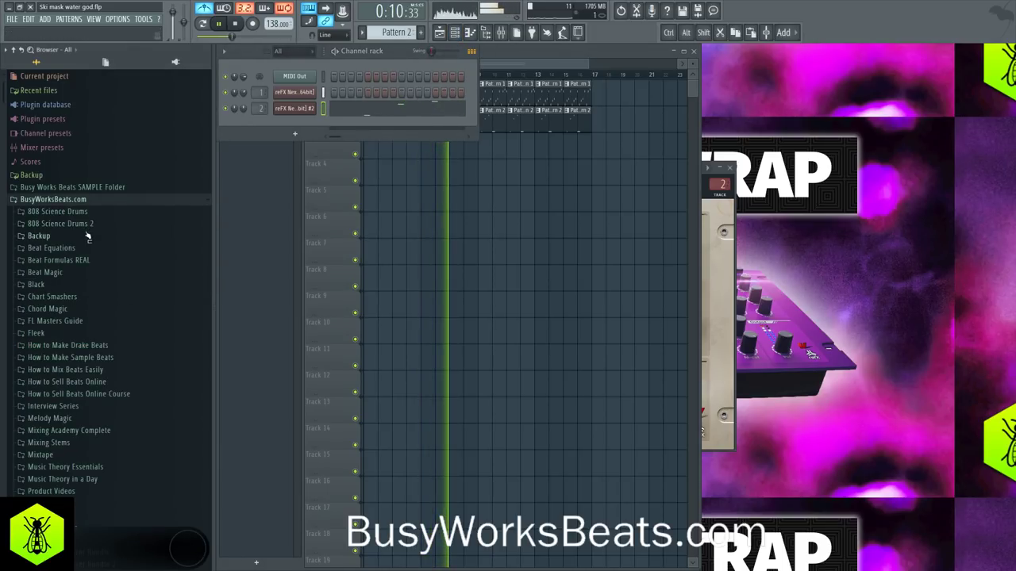
pyautogui.scroll(-7, 116, 304)
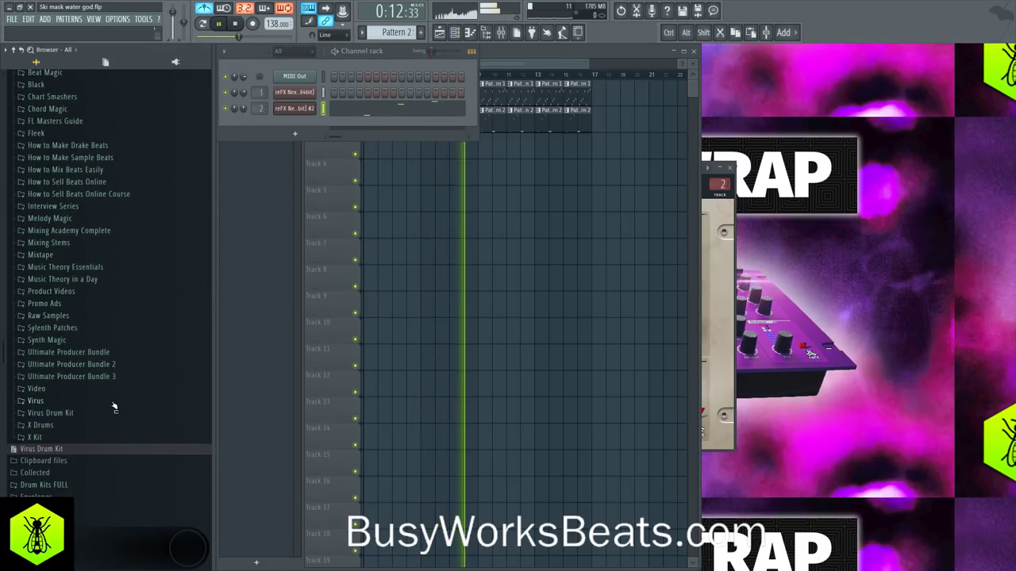
pyautogui.click(80, 426)
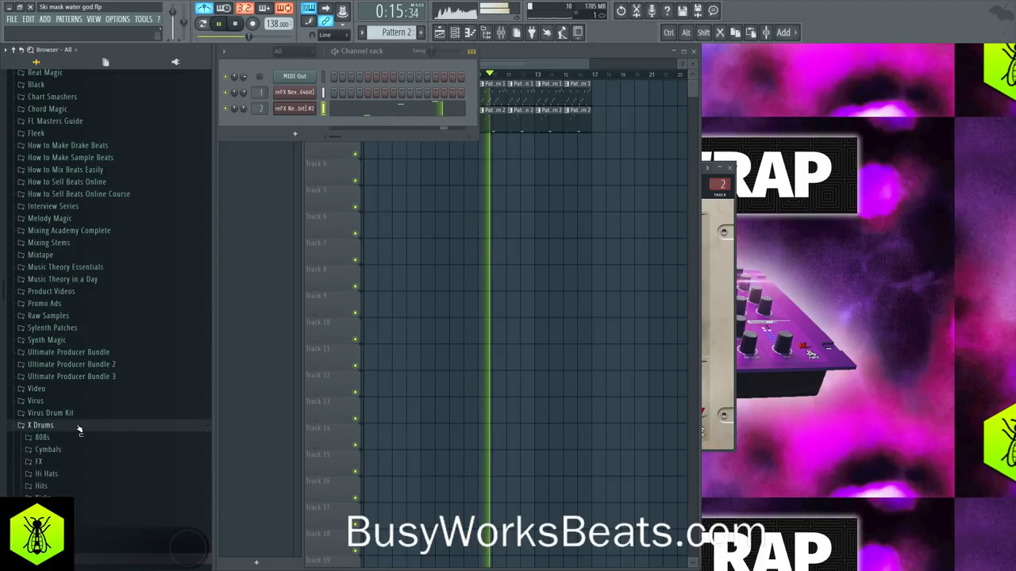
pyautogui.click(70, 475)
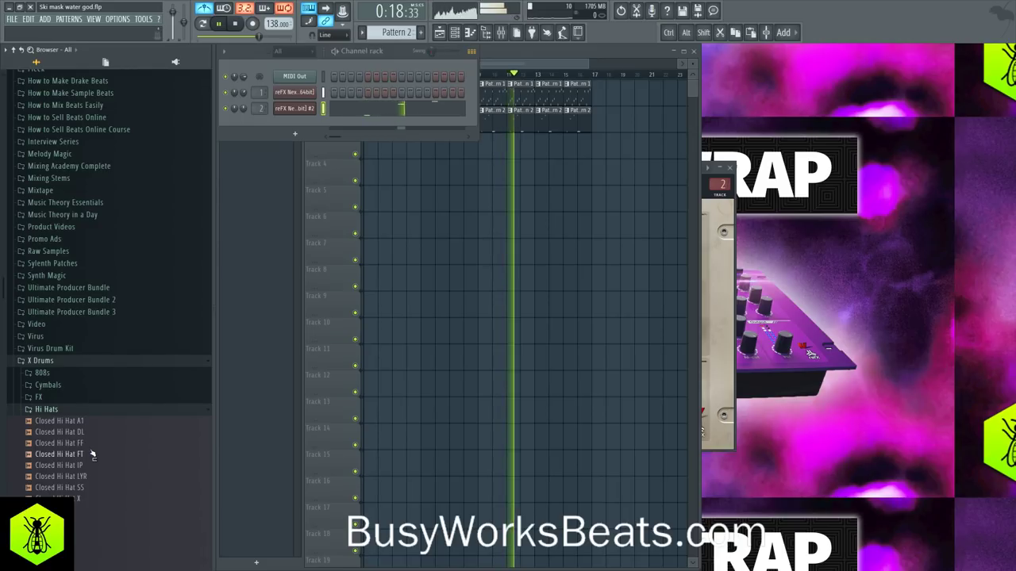
pyautogui.click(83, 500)
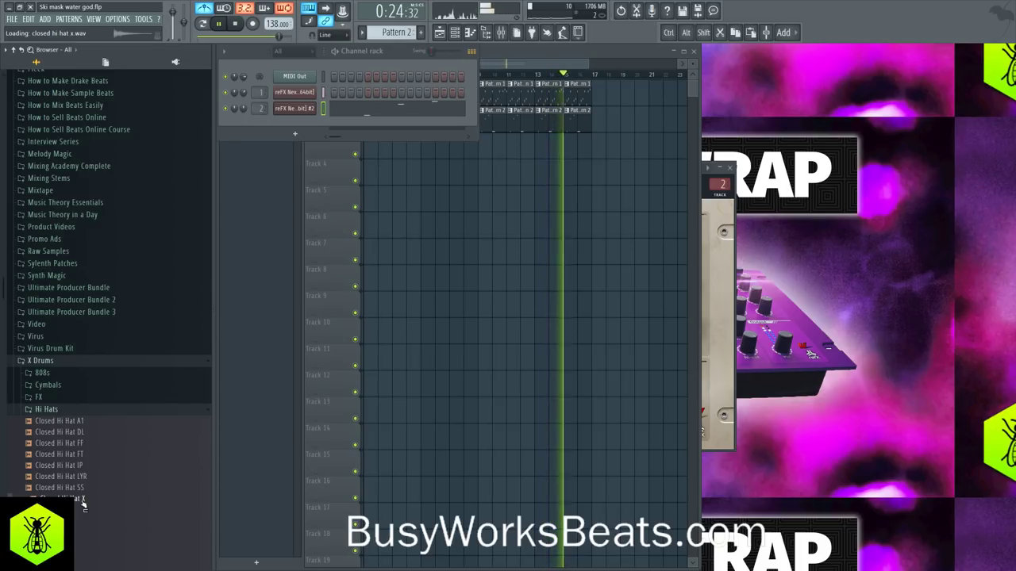
pyautogui.press('space')
pyautogui.rightClick(82, 502)
pyautogui.click(123, 460)
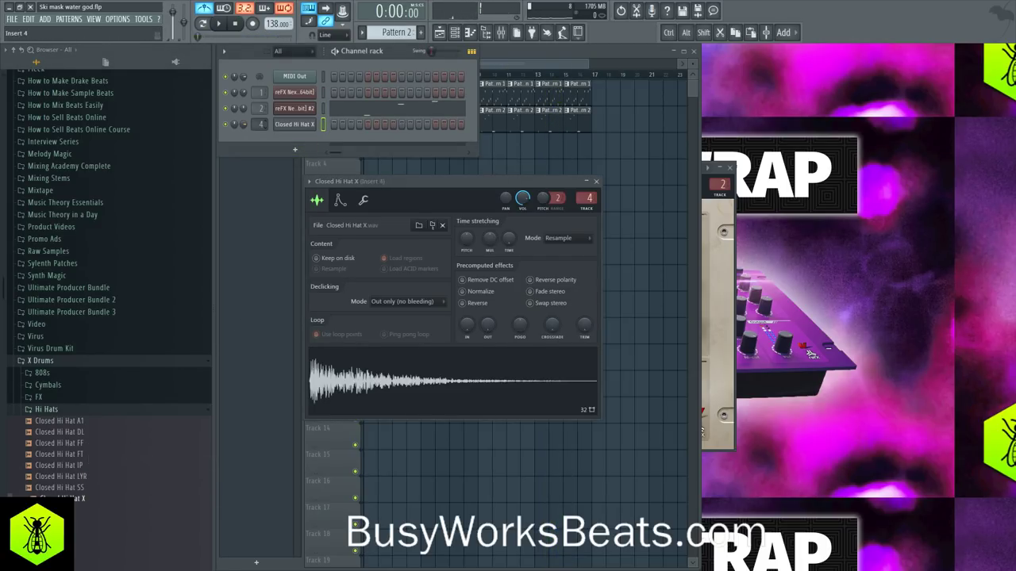
# - Route Closed Hi Hat X to mixer track 3 and place Pattern 3 at bar 1 of Track 3 in the playlist
pyautogui.scroll(-4, 399, 32)
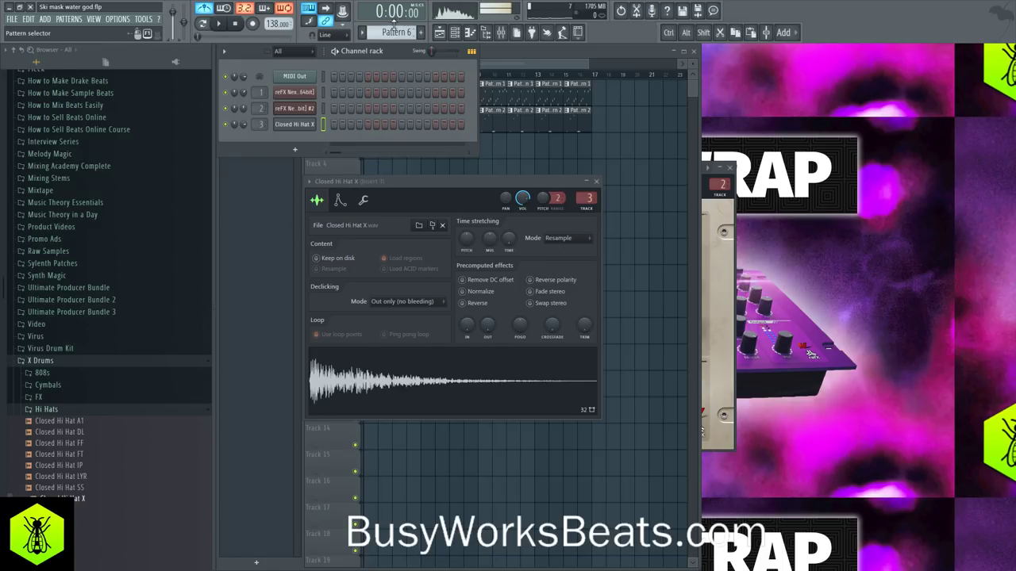
pyautogui.rightClick(667, 196)
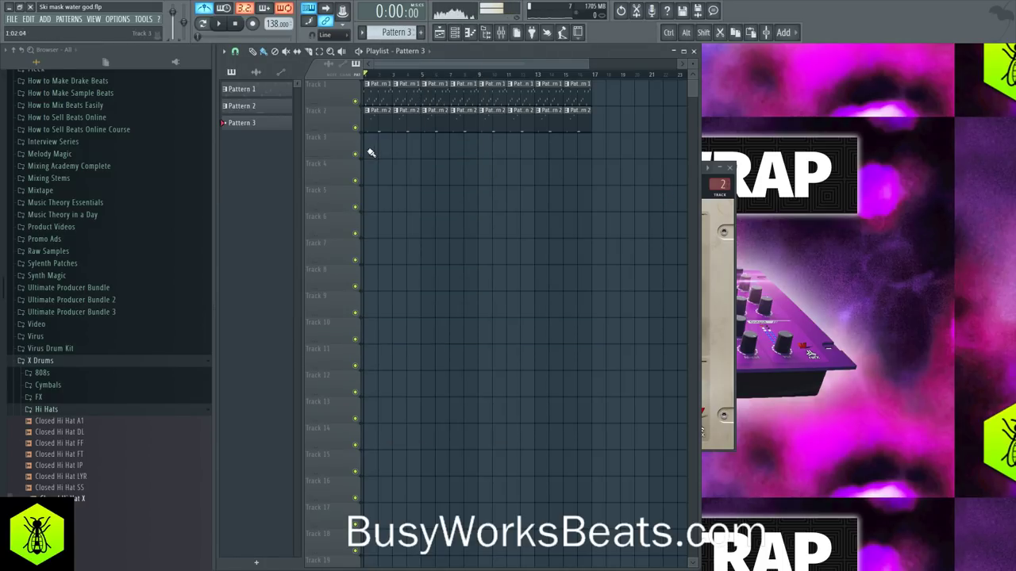
pyautogui.click(455, 32)
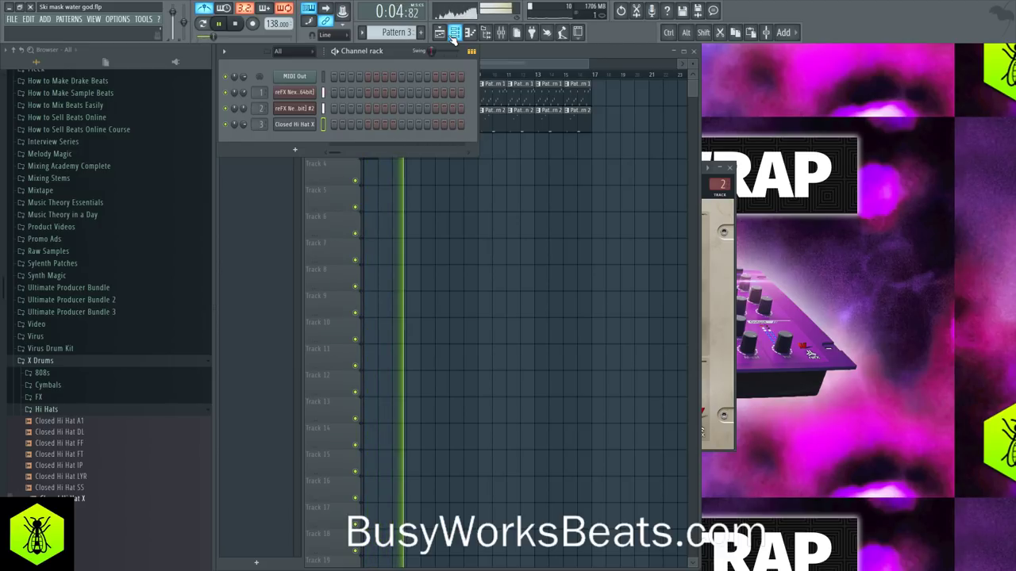
pyautogui.press('space')
pyautogui.press('F6')
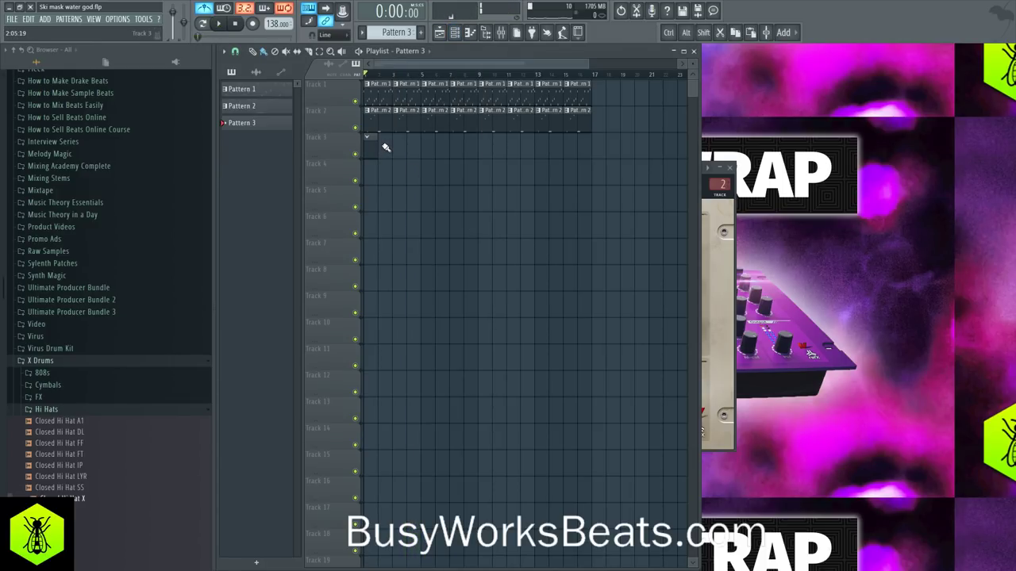
# - Program Closed Hi Hat X hits on every second step of the first 16 steps in Pattern 3
pyautogui.click(470, 35)
pyautogui.press('space')
pyautogui.click(368, 125)
pyautogui.press('space')
pyautogui.click(385, 125)
pyautogui.press('space')
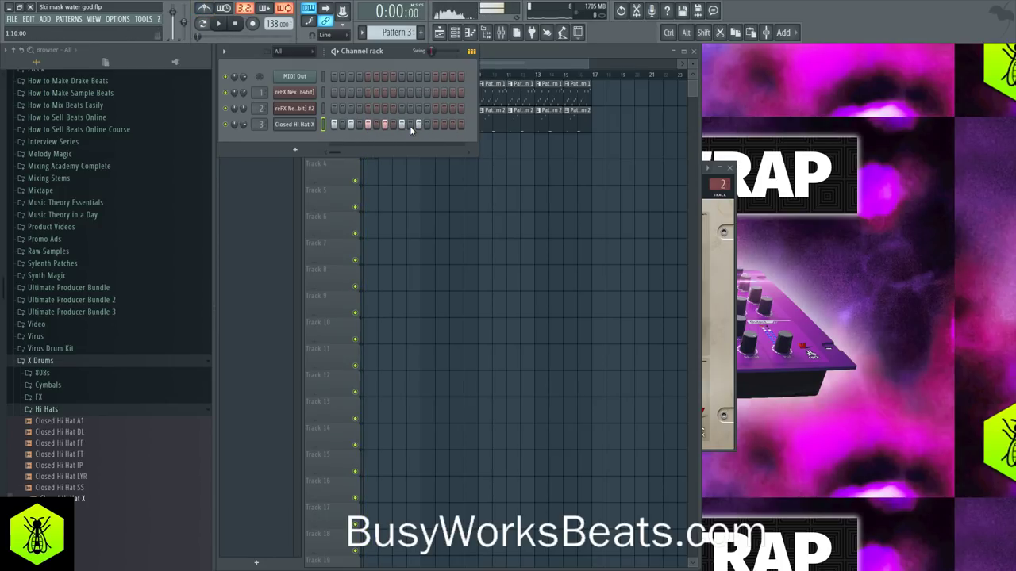
pyautogui.click(435, 124)
pyautogui.click(444, 124)
pyautogui.click(452, 124)
# - Widen the channel rack to 32 steps and continue the hi-hat hits on every second step through the second bar
pyautogui.moveTo(476, 135); pyautogui.dragTo(646, 137)
pyautogui.press('space')
pyautogui.press('space')
pyautogui.click(469, 125)
pyautogui.click(486, 125)
pyautogui.click(503, 124)
pyautogui.click(520, 125)
pyautogui.click(537, 124)
pyautogui.press('space')
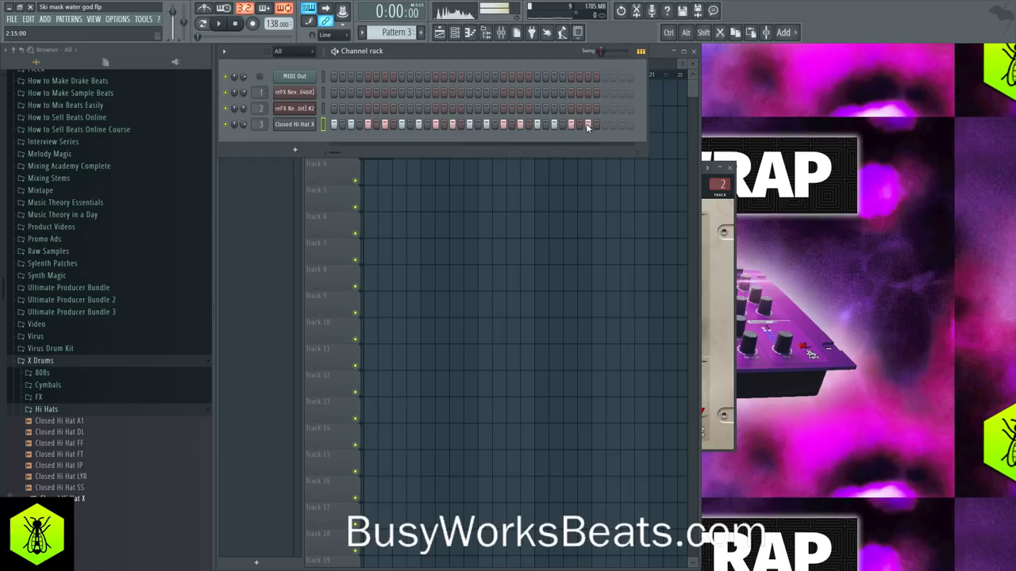
pyautogui.moveTo(648, 133); pyautogui.dragTo(620, 129)
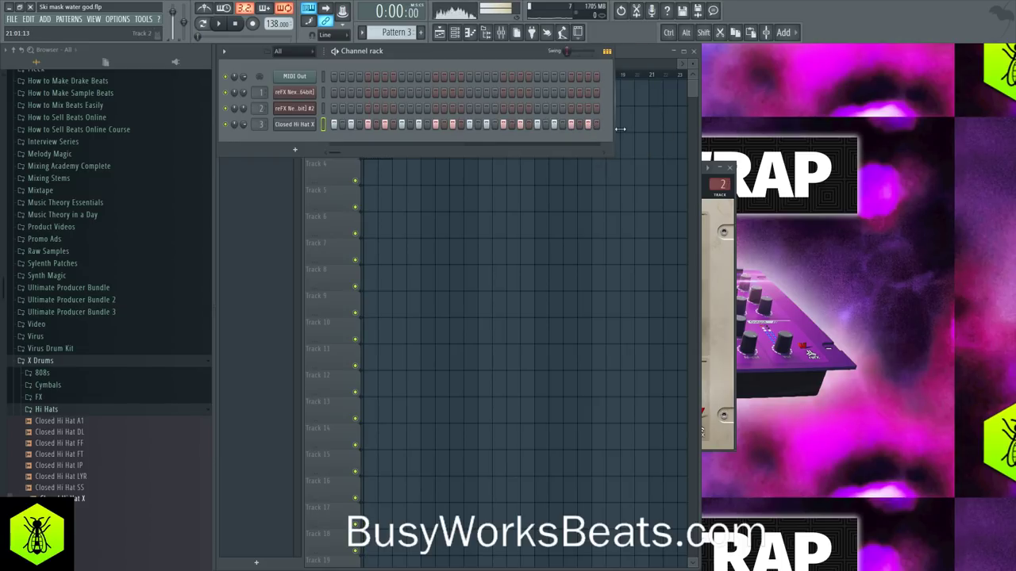
# - Replace the final Closed Hi Hat X hit at the end of bar 2 with a quick roll in the piano roll
pyautogui.rightClick(294, 124)
pyautogui.click(341, 126)
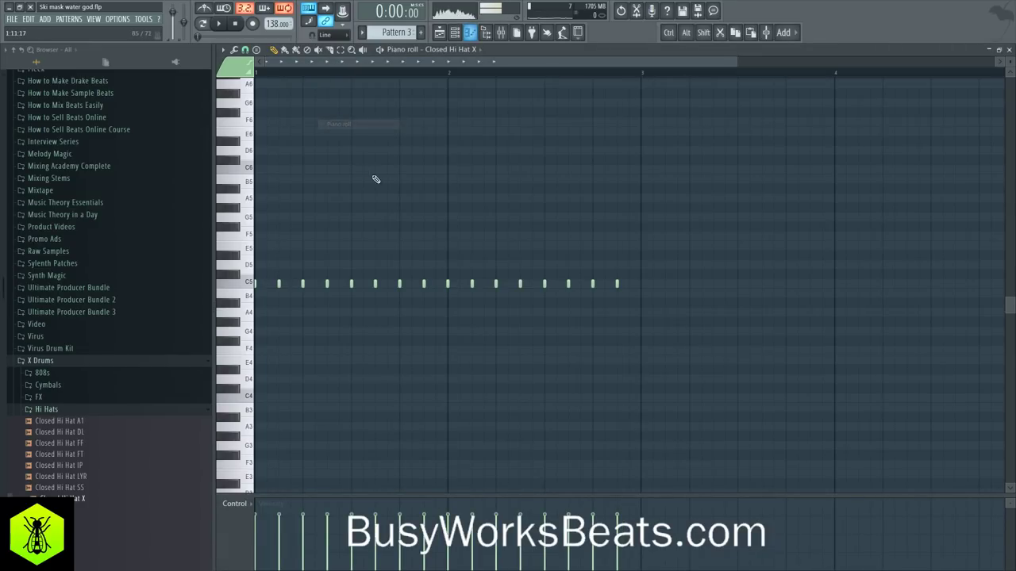
pyautogui.click(245, 50)
pyautogui.click(271, 181)
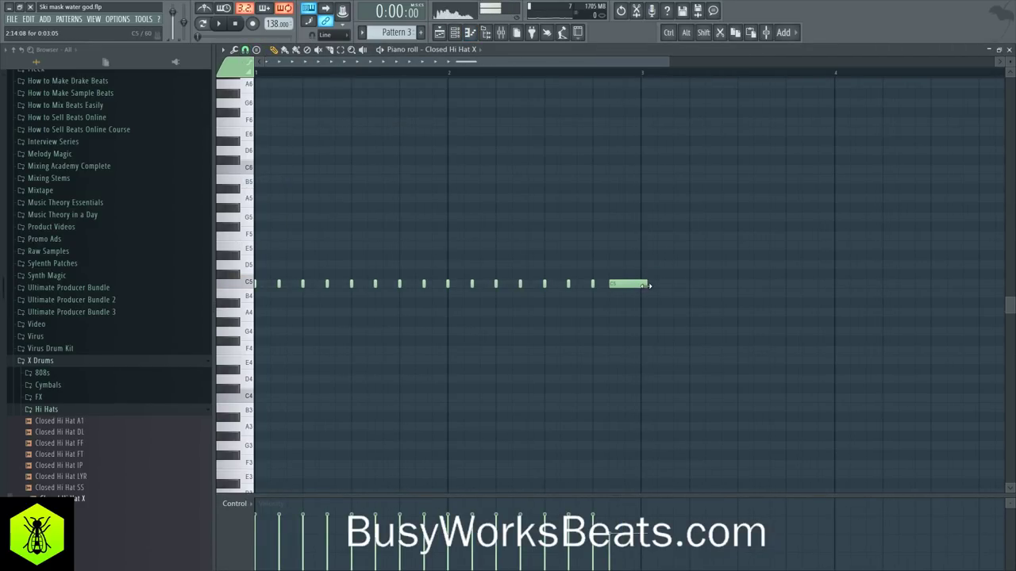
pyautogui.press('space')
pyautogui.click(1010, 50)
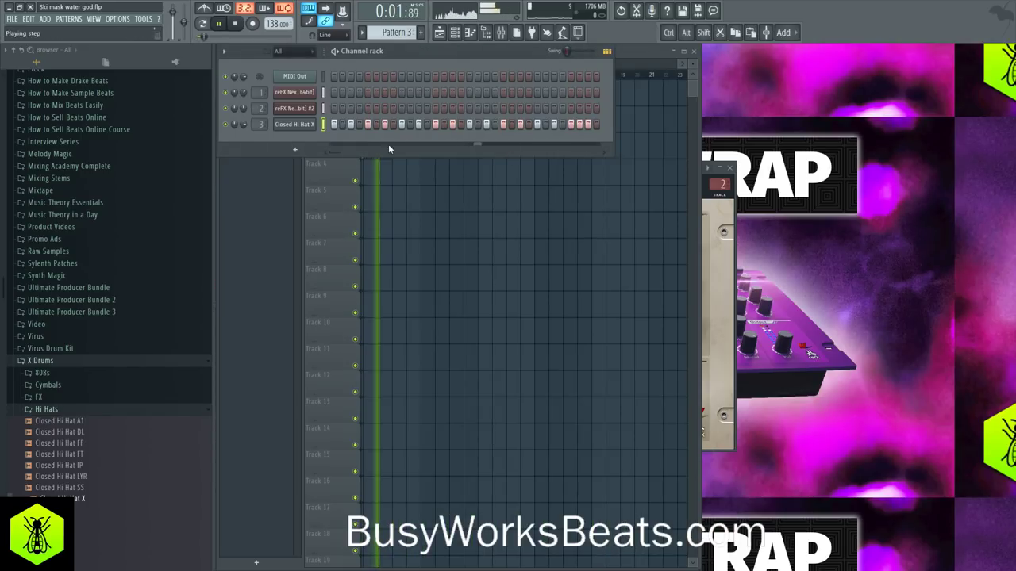
# - Fill Track 3 of the playlist with Pattern 3 clips through bar 16 and save the project
pyautogui.press('F6')
pyautogui.press('space')
pyautogui.moveTo(403, 150)
pyautogui.mouseDown()
pyautogui.moveTo(484, 152)
pyautogui.moveTo(591, 197)
pyautogui.mouseUp()
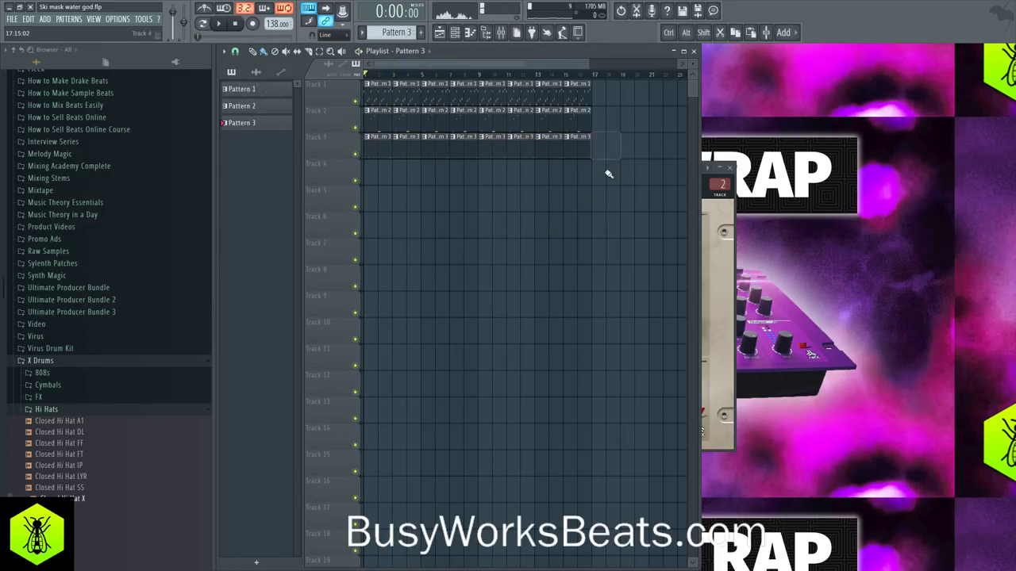
pyautogui.hotkey('ctrl', 's')
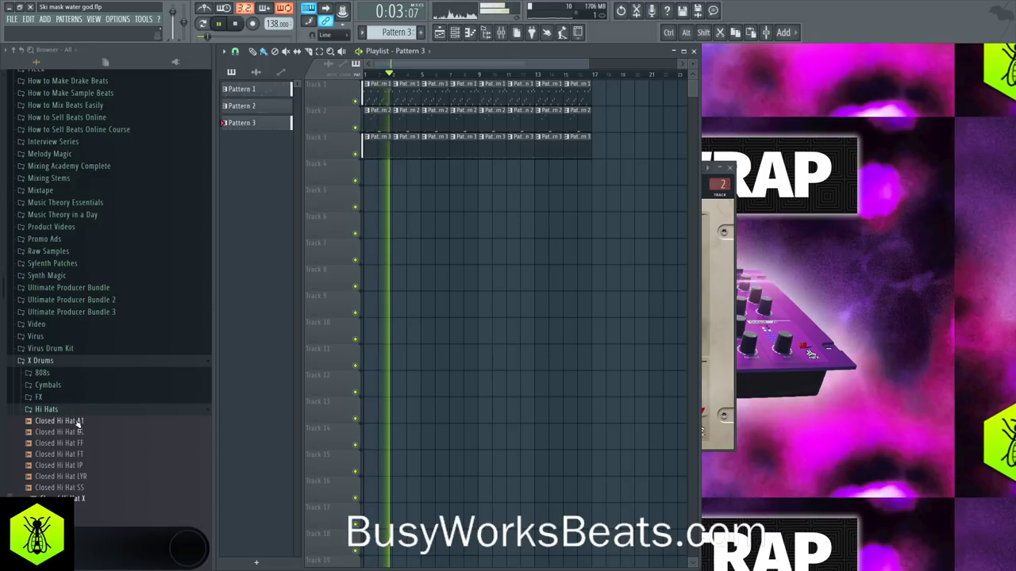
# - Audition the clap samples in the X Drums Percussion folder during playback
pyautogui.scroll(-3, 72, 388)
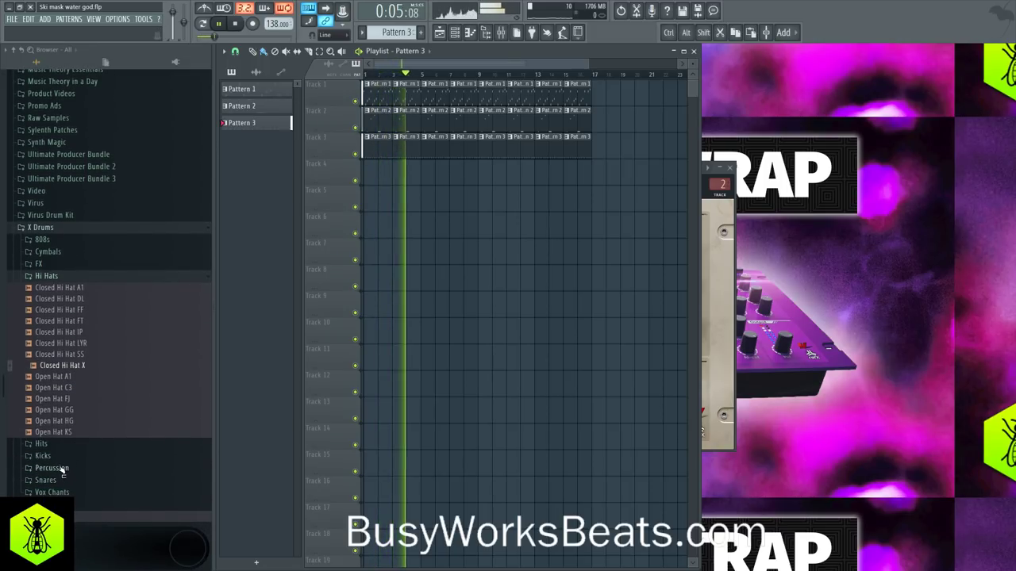
pyautogui.click(72, 468)
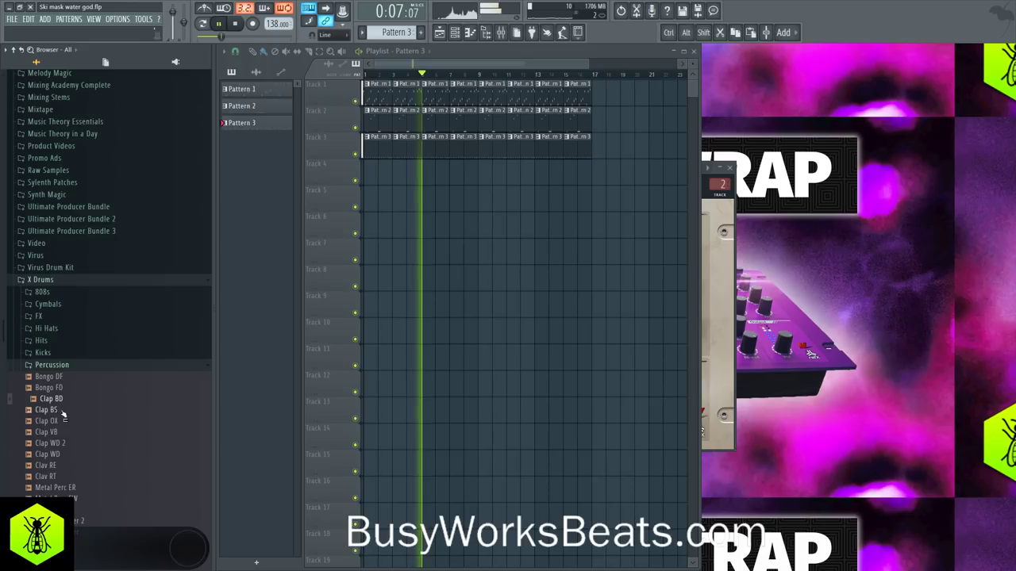
pyautogui.click(67, 434)
pyautogui.press('Down')
pyautogui.press('Down')
pyautogui.press('Down')
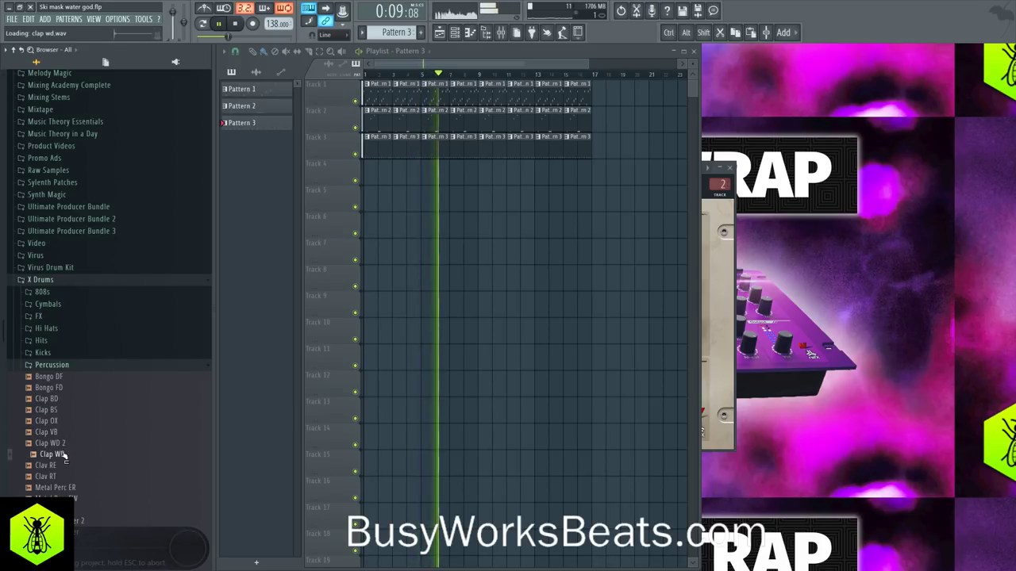
pyautogui.scroll(8, 66, 453)
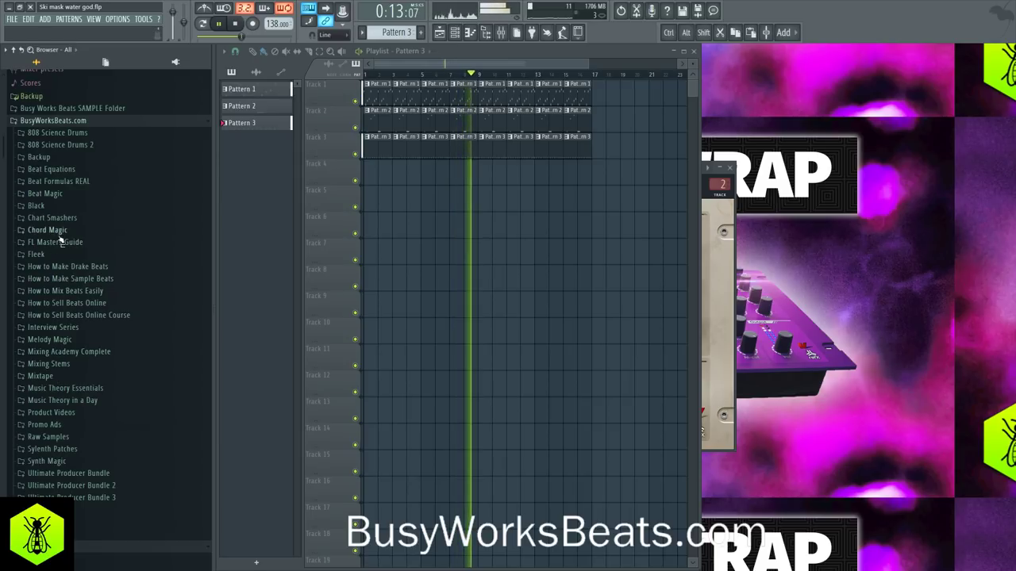
# - Load Clap 4 from the Get That folder of the Fleek Drum Kits into a new channel
pyautogui.click(36, 254)
pyautogui.click(50, 278)
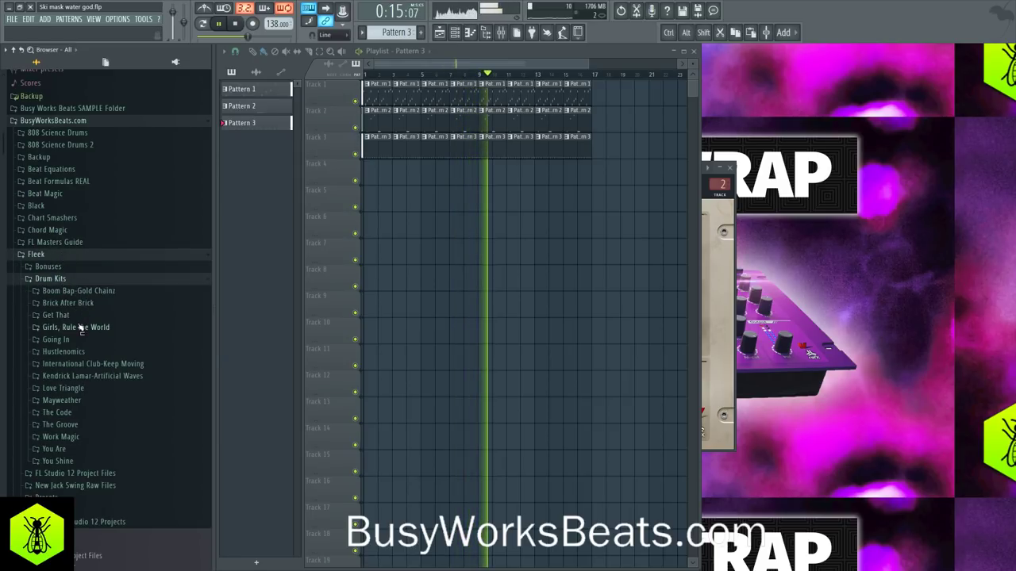
pyautogui.click(78, 291)
pyautogui.click(79, 292)
pyautogui.click(69, 304)
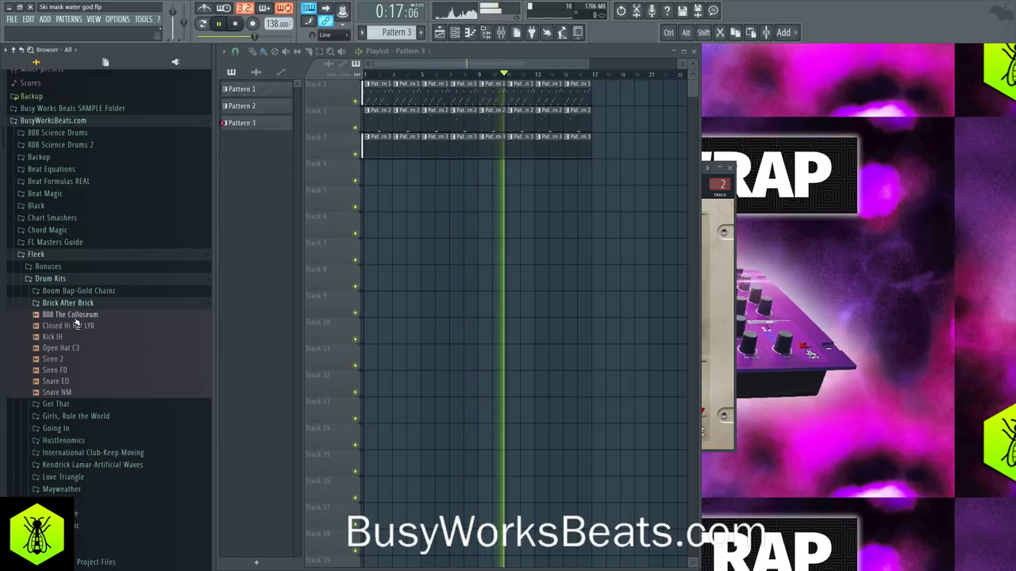
pyautogui.click(68, 303)
pyautogui.click(57, 316)
pyautogui.click(59, 349)
pyautogui.rightClick(70, 360)
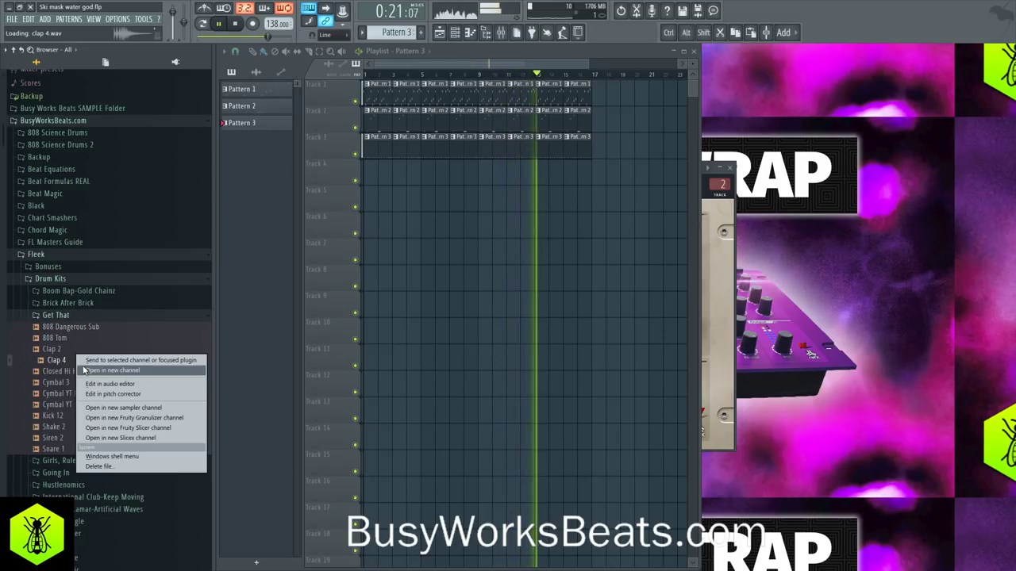
pyautogui.click(119, 368)
# - Route Clap 4 to mixer track 4 and program a hit on step 9 of Pattern 4
pyautogui.click(454, 33)
pyautogui.moveTo(262, 140); pyautogui.dragTo(262, 133)
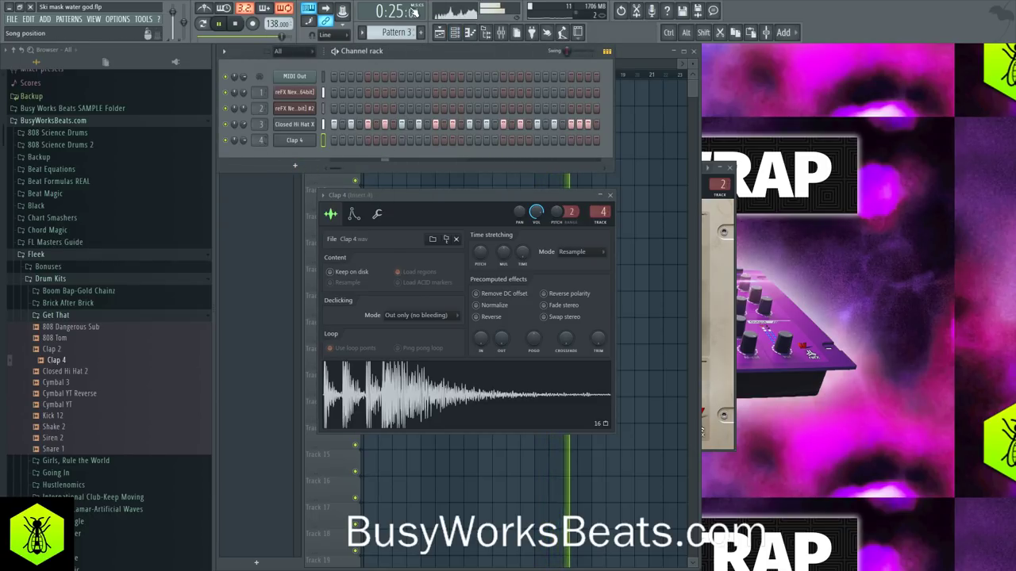
pyautogui.moveTo(396, 31); pyautogui.dragTo(396, 25)
pyautogui.hotkey('ctrl', 's')
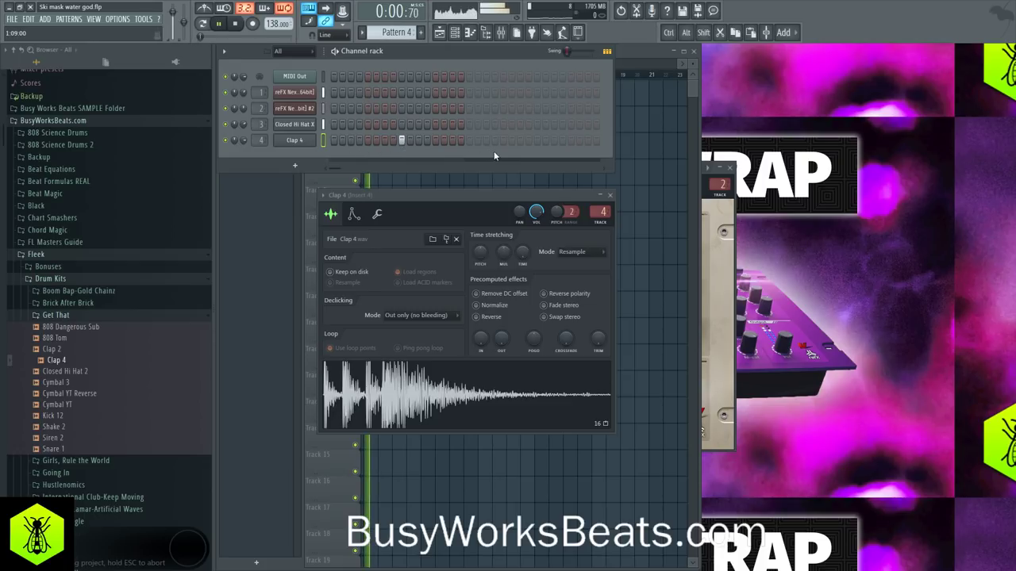
# - Fill Track 4 of the playlist with Pattern 4 clips from bar 1 through bar 16
pyautogui.click(455, 33)
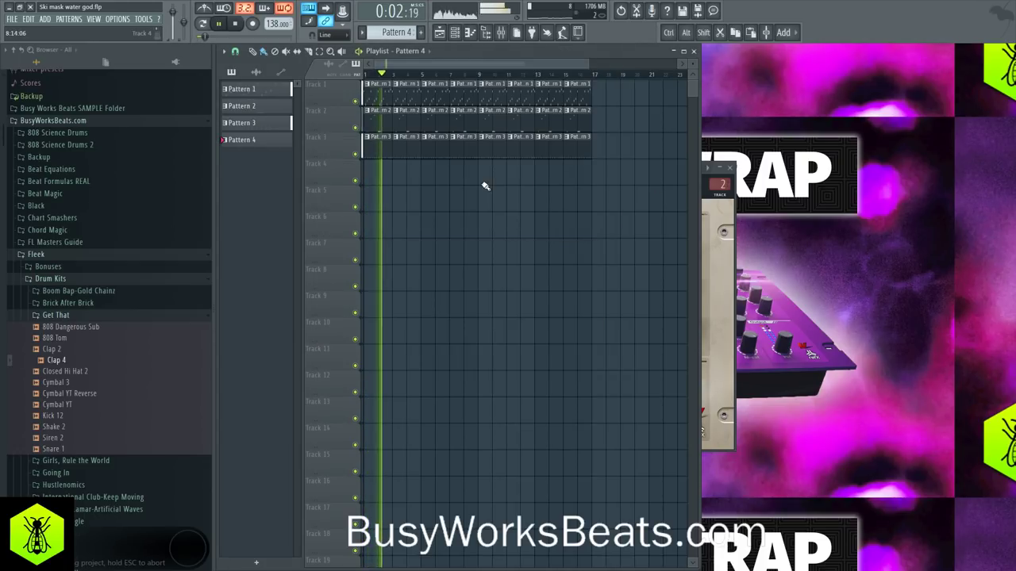
pyautogui.click(460, 32)
pyautogui.press('space')
pyautogui.click(375, 200)
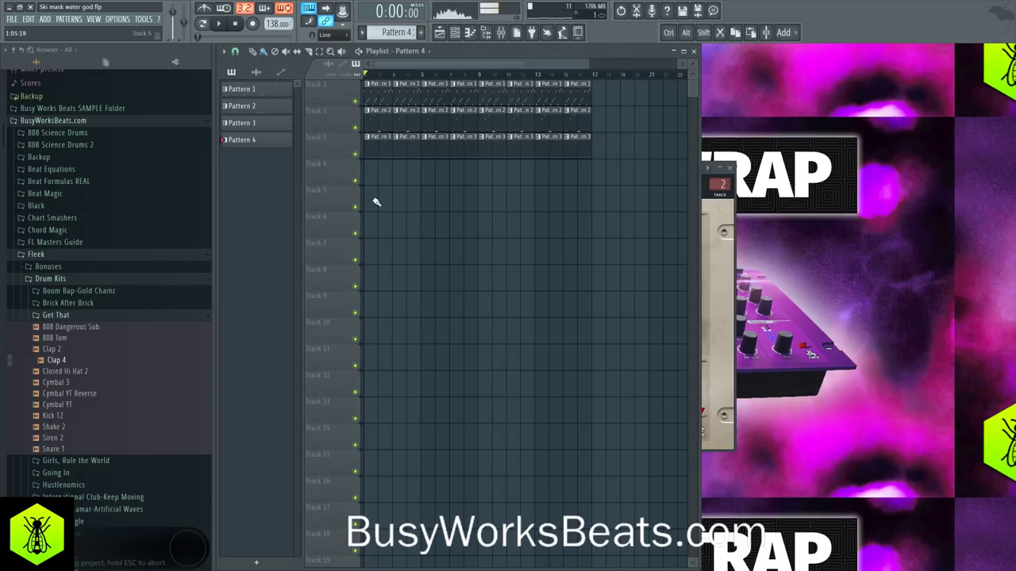
pyautogui.moveTo(400, 178); pyautogui.dragTo(570, 188)
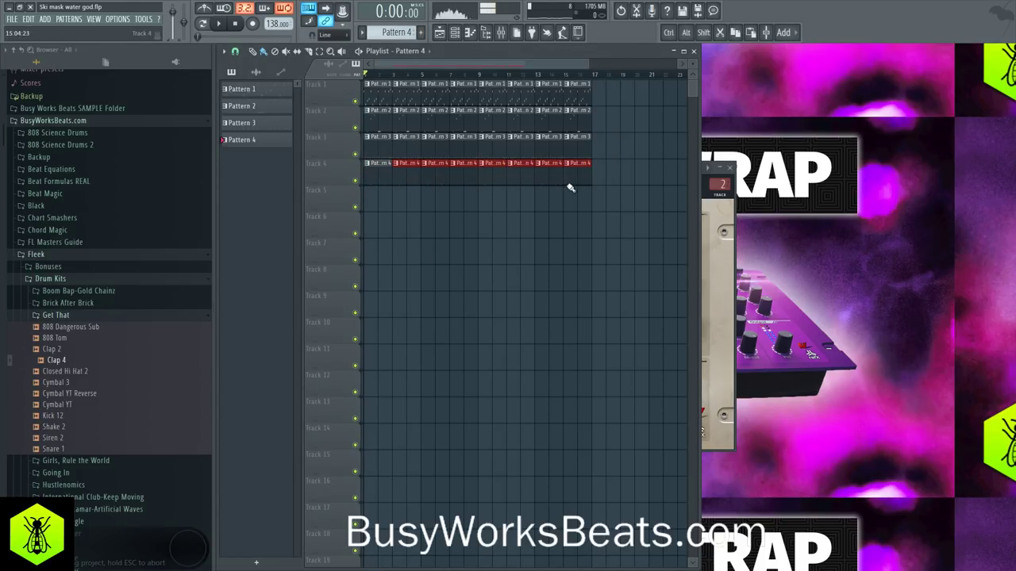
# - Switch to the empty Pattern 5 and audition 808 Dangerous Sub and 808 Tom against the beat
pyautogui.click(469, 32)
pyautogui.moveTo(391, 33); pyautogui.dragTo(391, 27)
pyautogui.press('space')
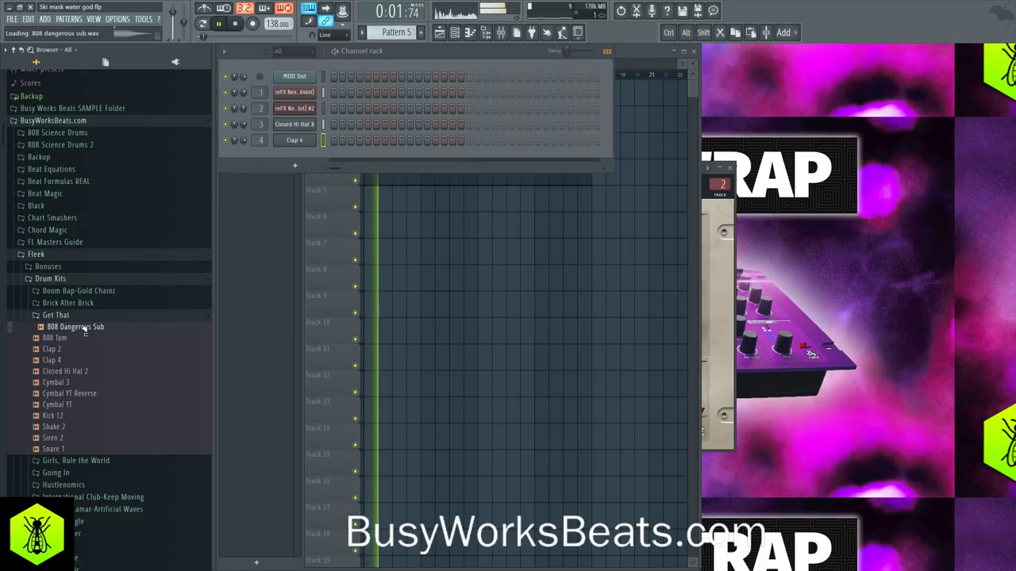
pyautogui.click(70, 339)
pyautogui.press('space')
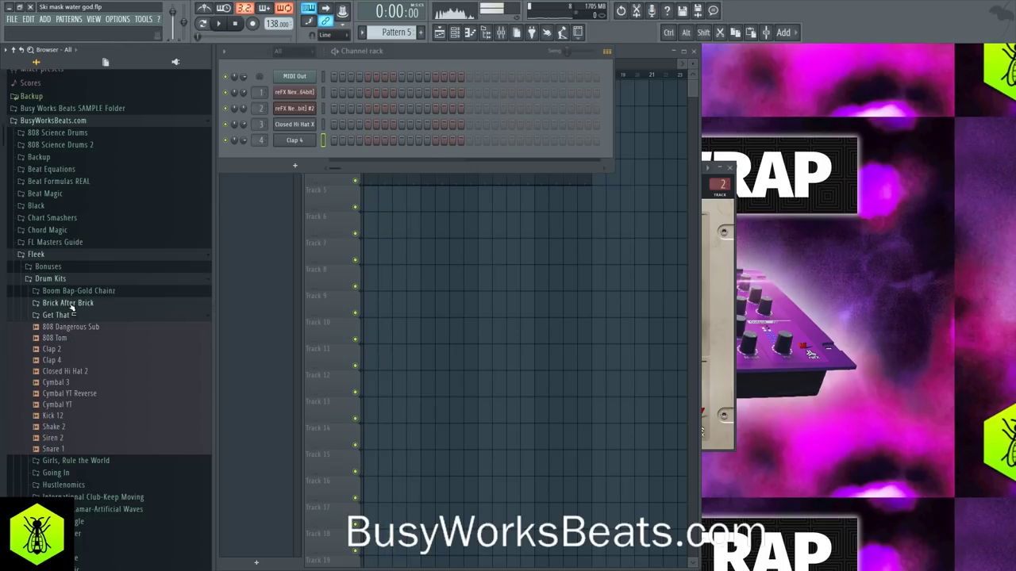
# - Load 808 The Colloseum from the Brick After Brick kit into a new channel routed to mixer track 5
pyautogui.click(68, 303)
pyautogui.press('space')
pyautogui.click(76, 315)
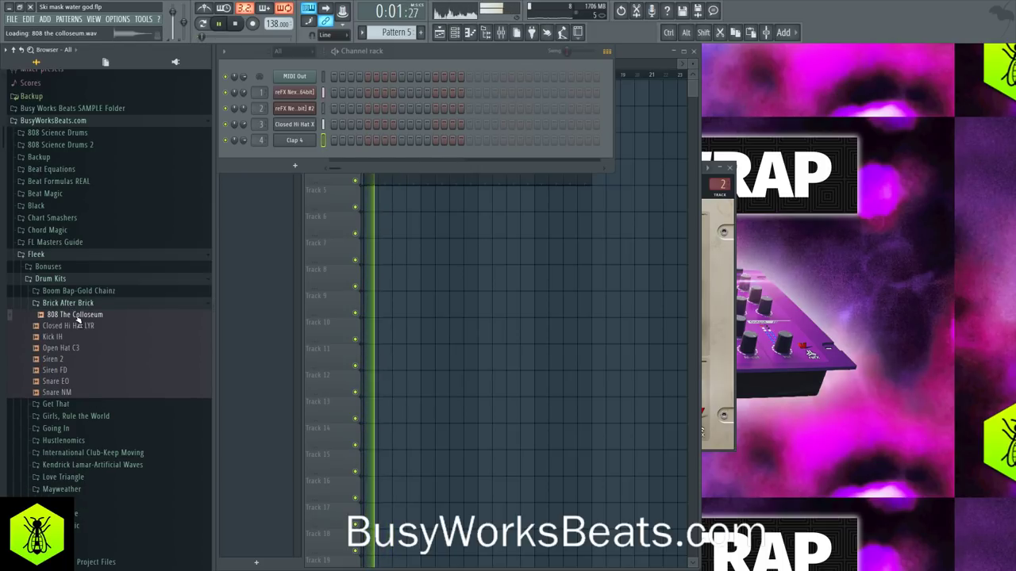
pyautogui.rightClick(77, 320)
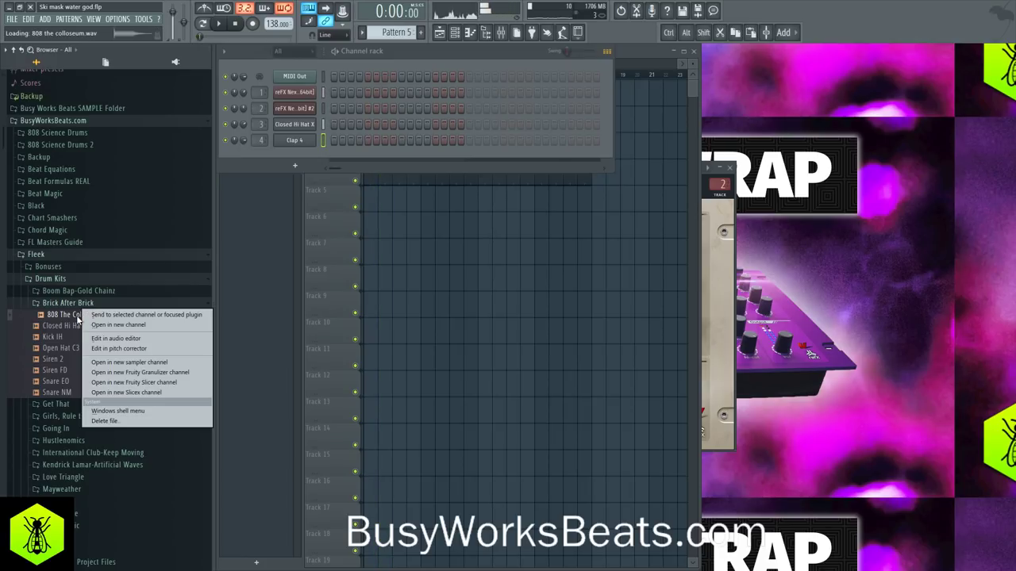
pyautogui.click(119, 331)
pyautogui.click(514, 99)
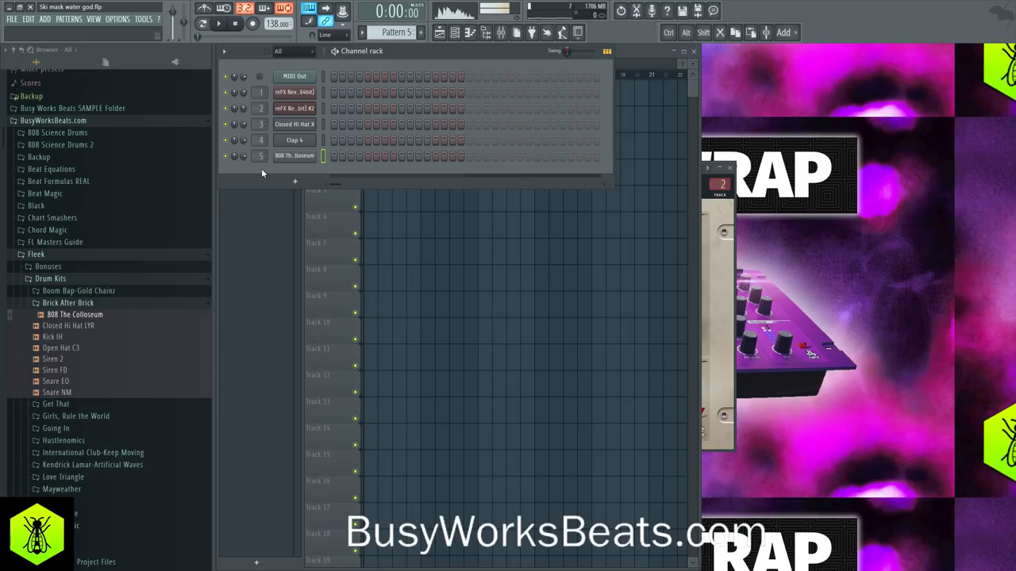
# - Place Pattern 5 at bar 1 of Track 5 and program 808 hits on steps 1, 21 and 27
pyautogui.click(368, 193)
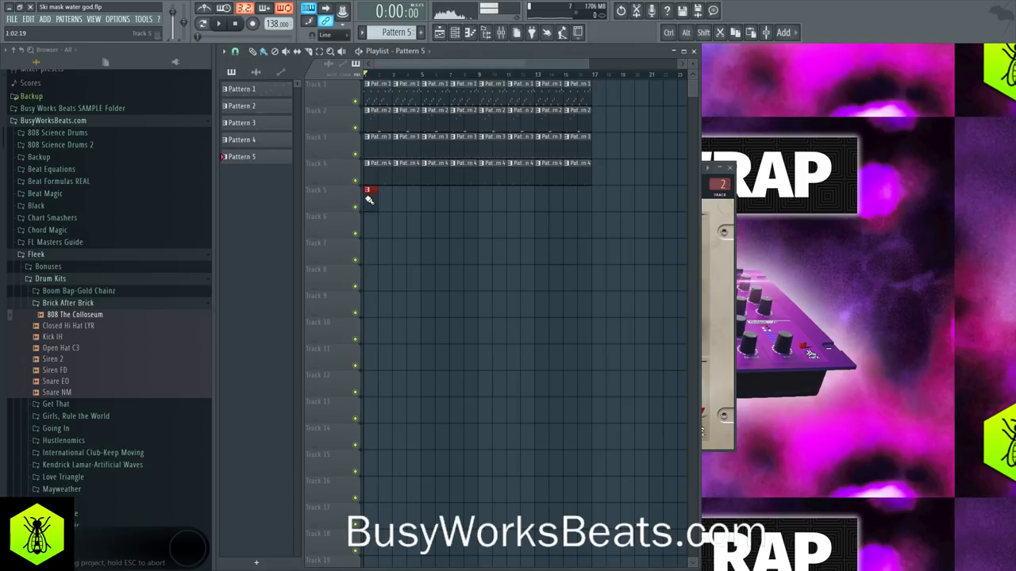
pyautogui.click(454, 32)
pyautogui.press('space')
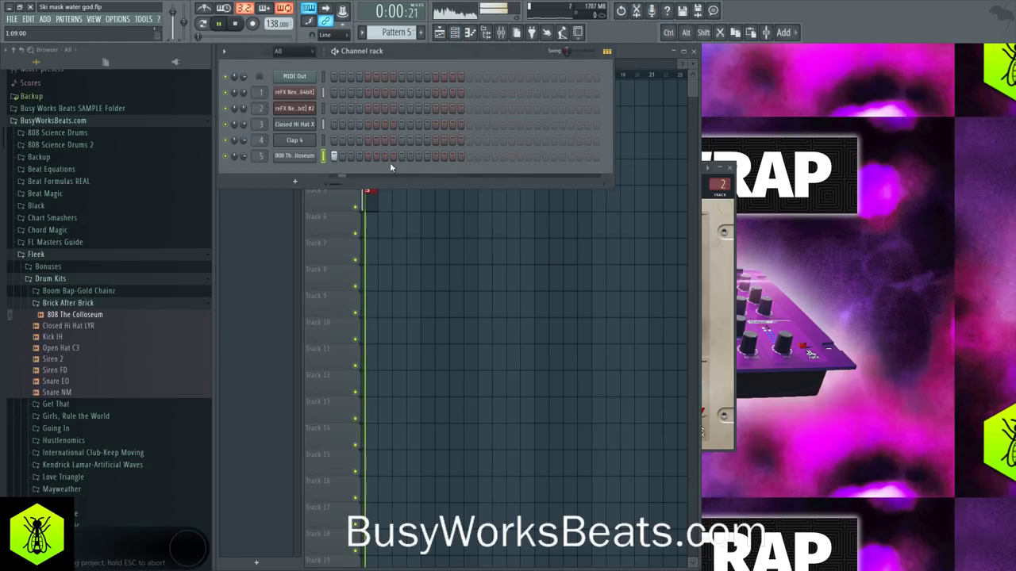
pyautogui.click(502, 156)
pyautogui.click(554, 155)
# - Place a second Pattern 5 clip at bar 3 of Track 5 and check the 808 notes in the piano roll during playback
pyautogui.click(492, 242)
pyautogui.press('space')
pyautogui.press('space')
pyautogui.click(407, 202)
pyautogui.click(470, 33)
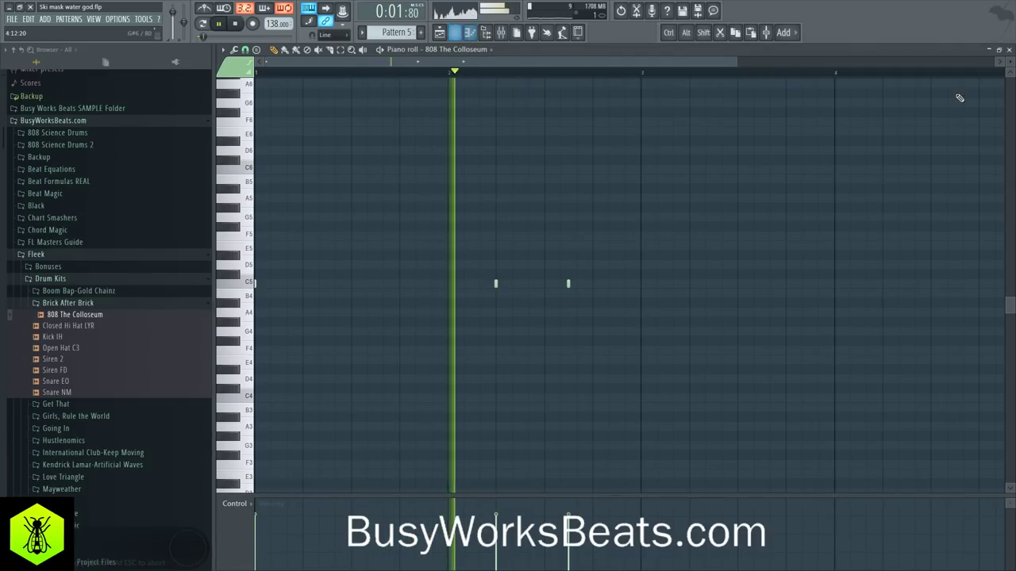
pyautogui.click(1009, 50)
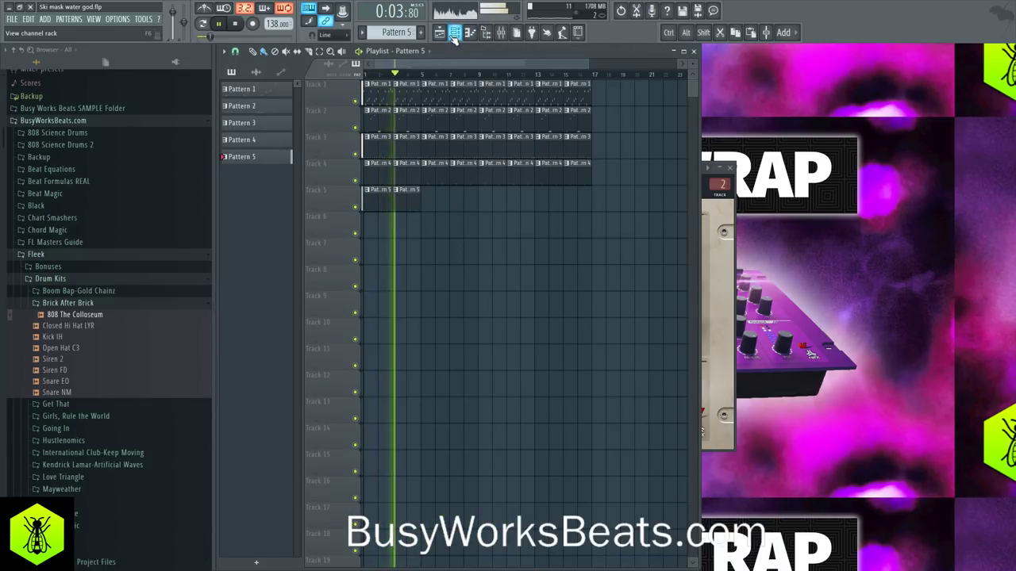
# - Clone Pattern 5 as Pattern 6 for the bar 3 clip on Track 5 and add 808 hits on steps 19 and 25
pyautogui.press('F6')
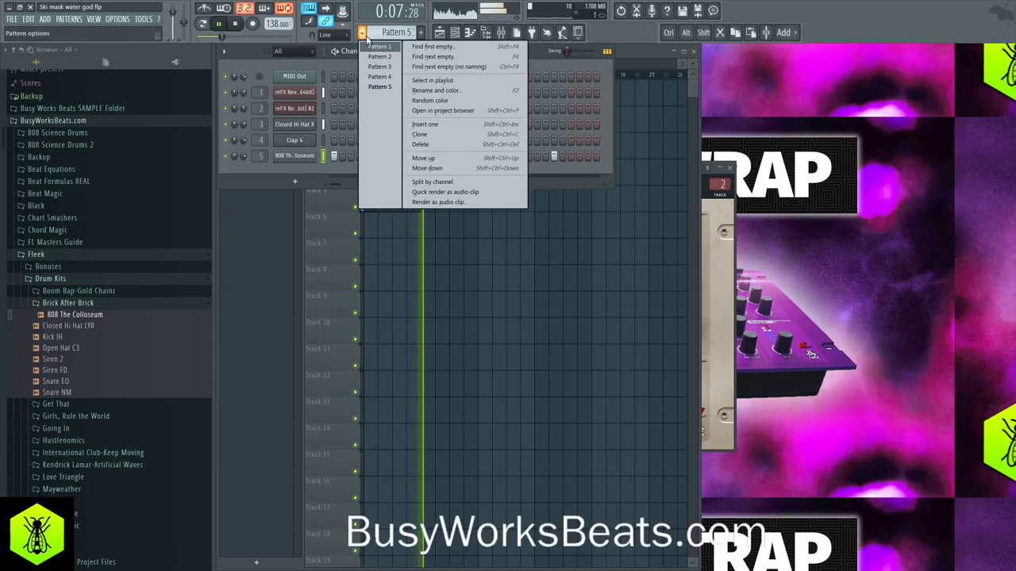
pyautogui.click(436, 134)
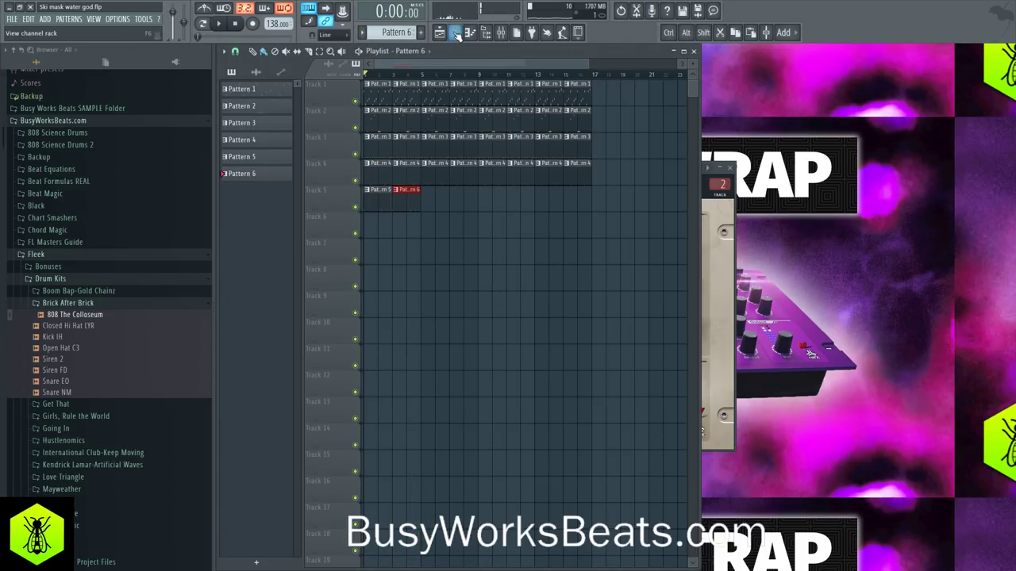
pyautogui.click(455, 33)
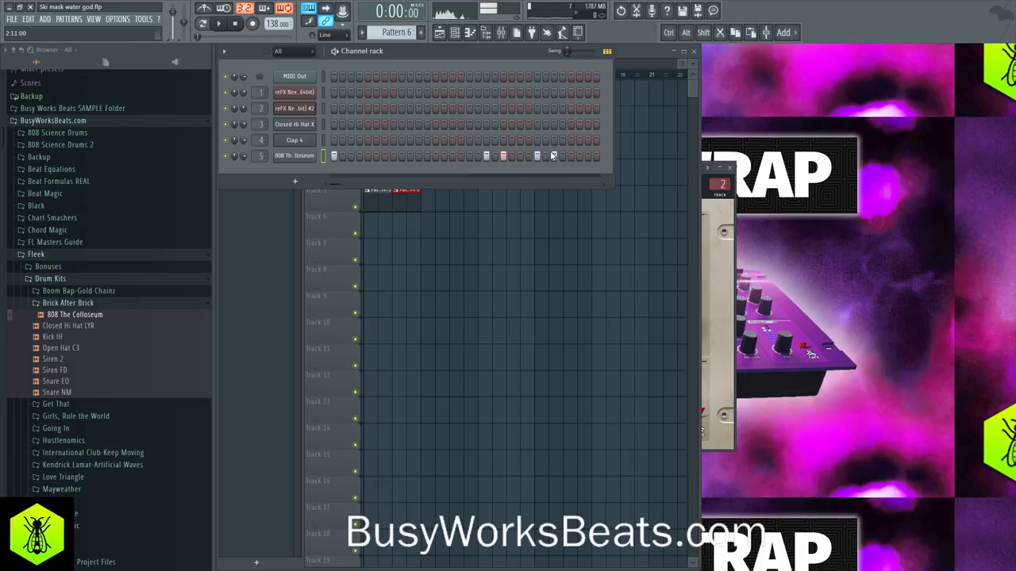
pyautogui.click(569, 247)
pyautogui.press('space')
# - Lower the 808 channel's volume to about 50% and move Pattern 6's step 25 hit to step 29
pyautogui.click(455, 34)
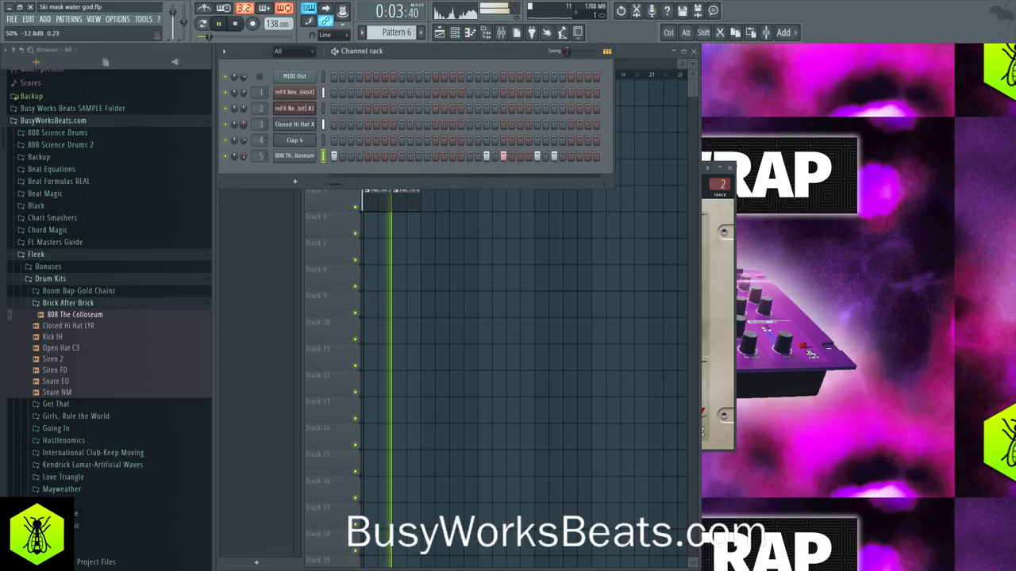
pyautogui.click(468, 283)
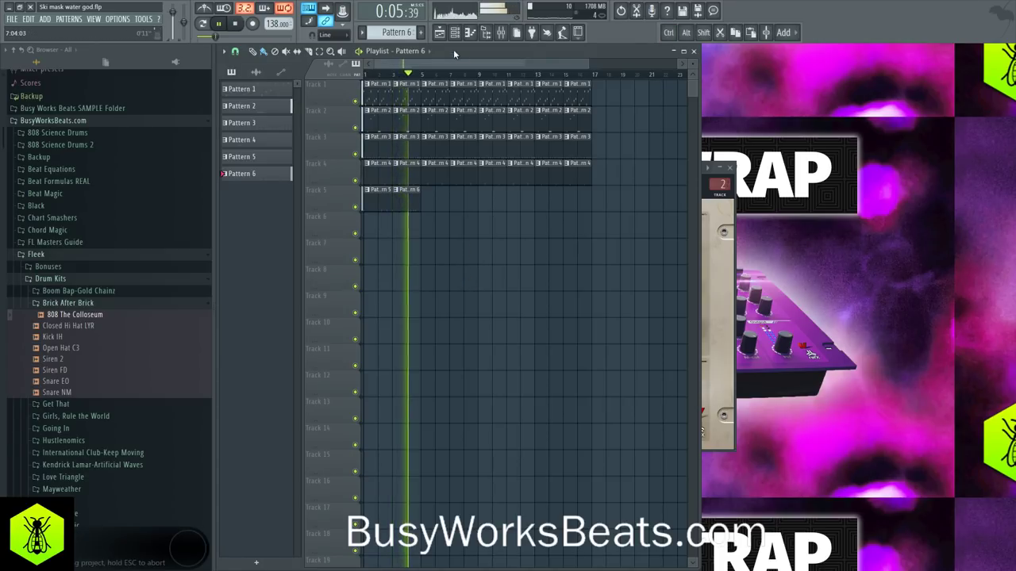
pyautogui.click(455, 34)
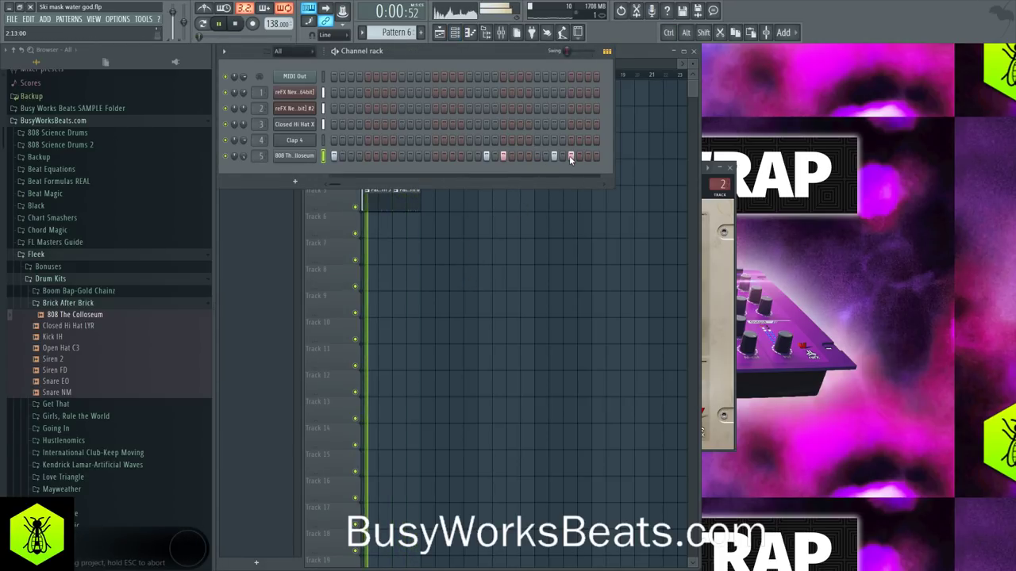
pyautogui.click(578, 242)
pyautogui.hotkey('ctrl', 's')
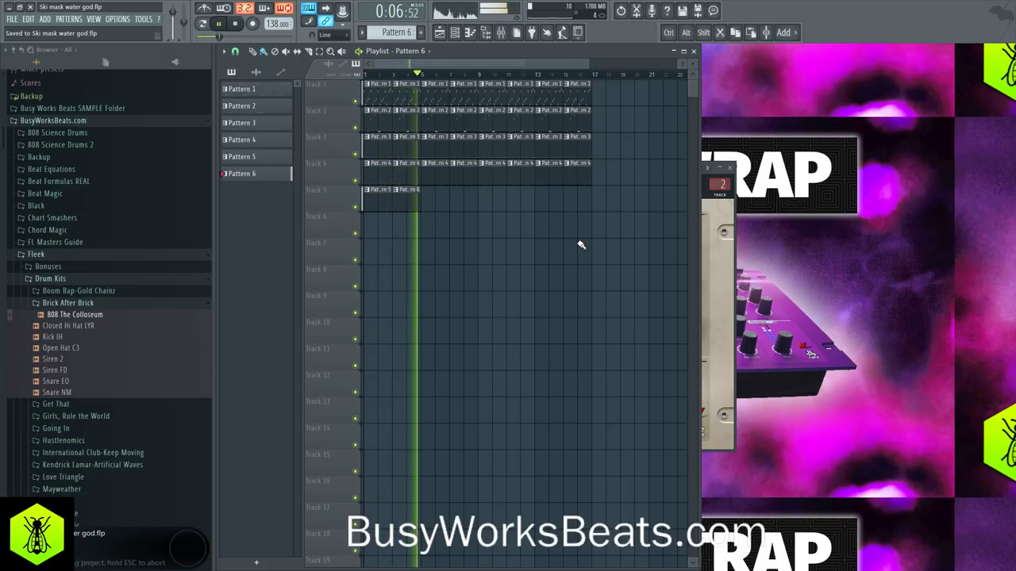
# - Duplicate the Pattern 5 and Pattern 6 clips along Track 5 through bar 16
pyautogui.press('space')
pyautogui.moveTo(456, 217); pyautogui.dragTo(375, 205)
pyautogui.moveTo(376, 205); pyautogui.dragTo(490, 208)
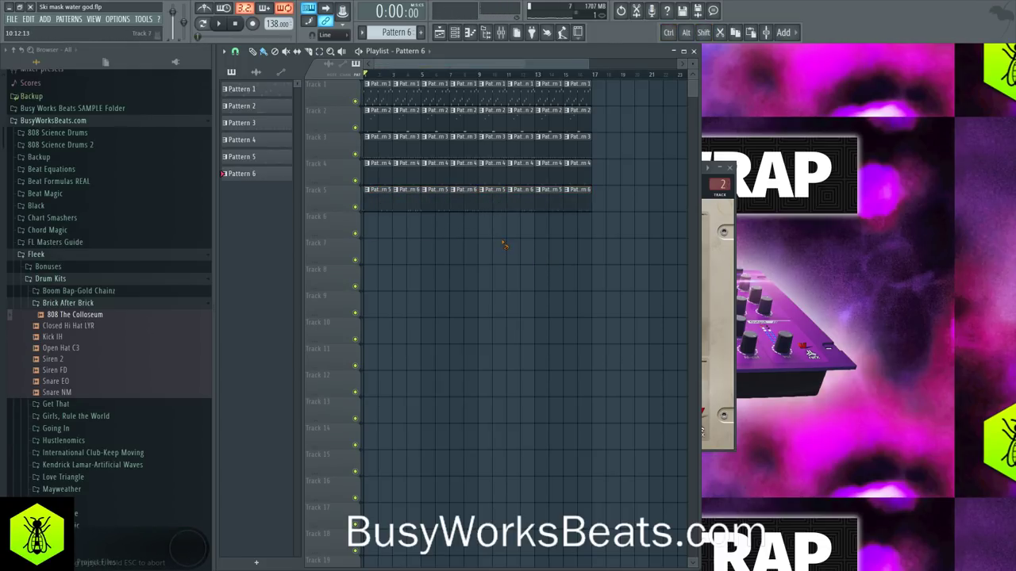
# - Open the mixer and save the project
pyautogui.click(500, 34)
pyautogui.click(497, 480)
pyautogui.hotkey('ctrl', 's')
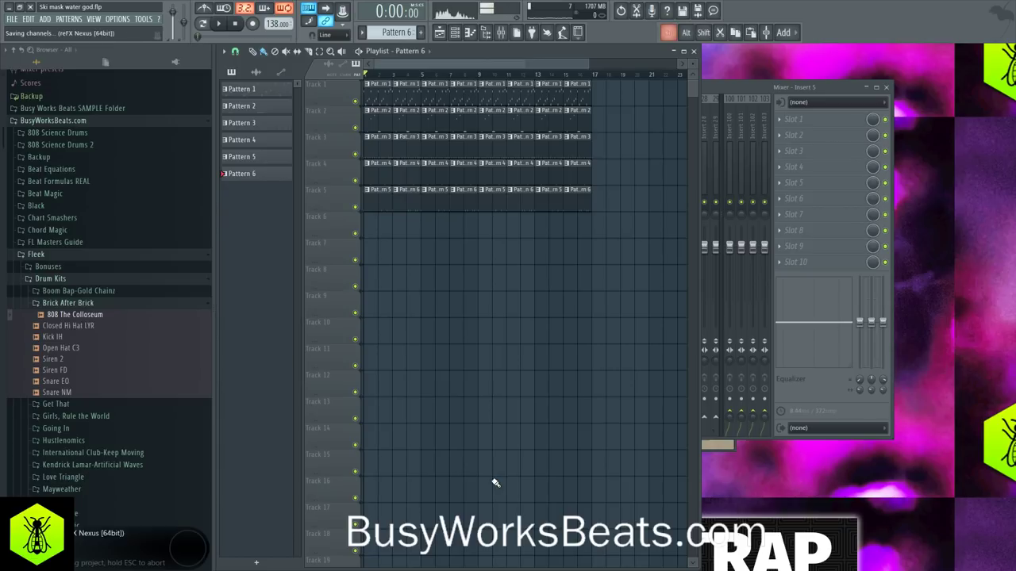
# - Play the arrangement briefly, stop it and select the Microphone track in the mixer
pyautogui.press('space')
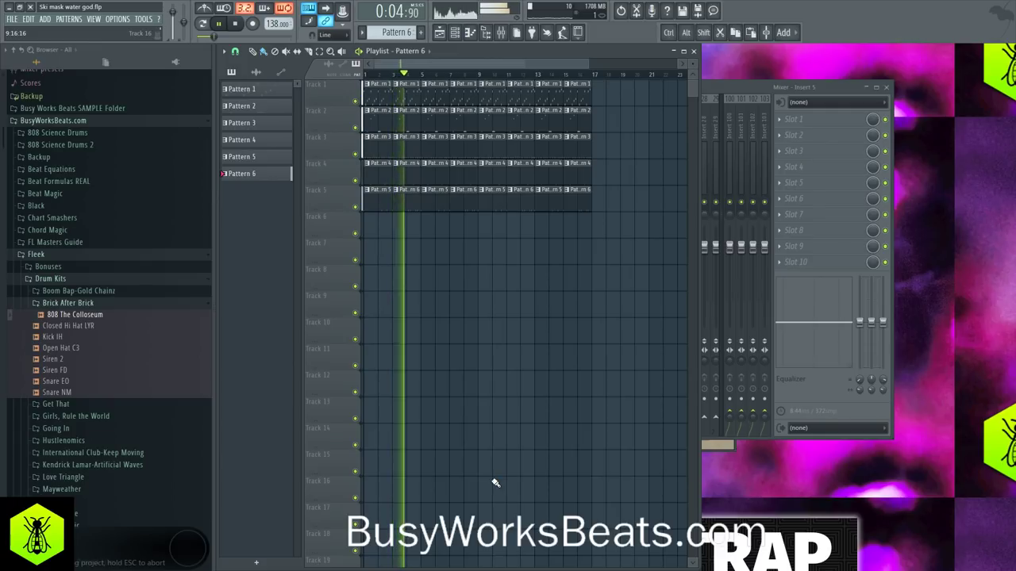
pyautogui.click(501, 32)
pyautogui.press('space')
pyautogui.scroll(-10, 469, 136)
pyautogui.click(608, 184)
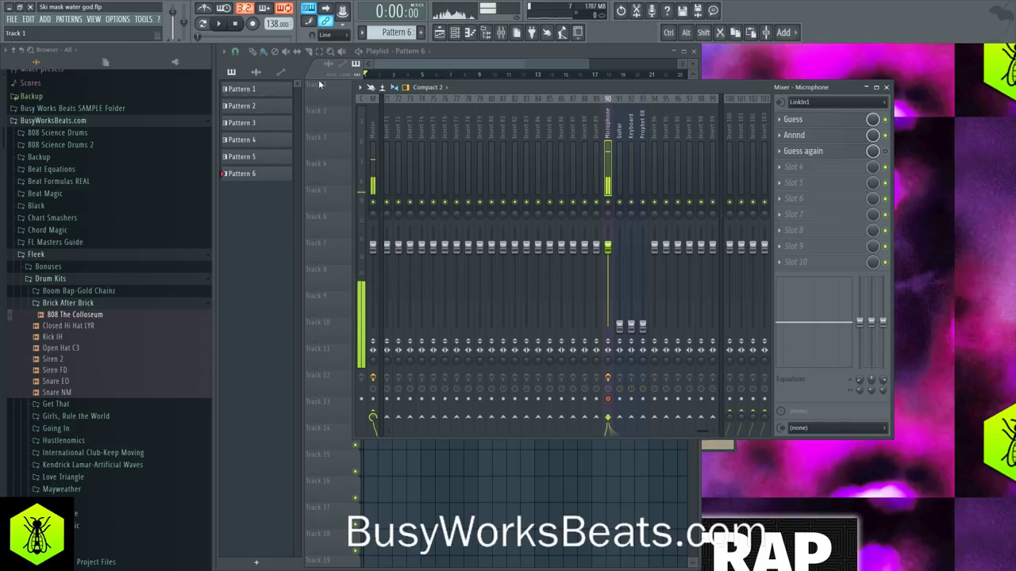
# - Record a vocal take into the playlist as an audio clip
pyautogui.click(252, 24)
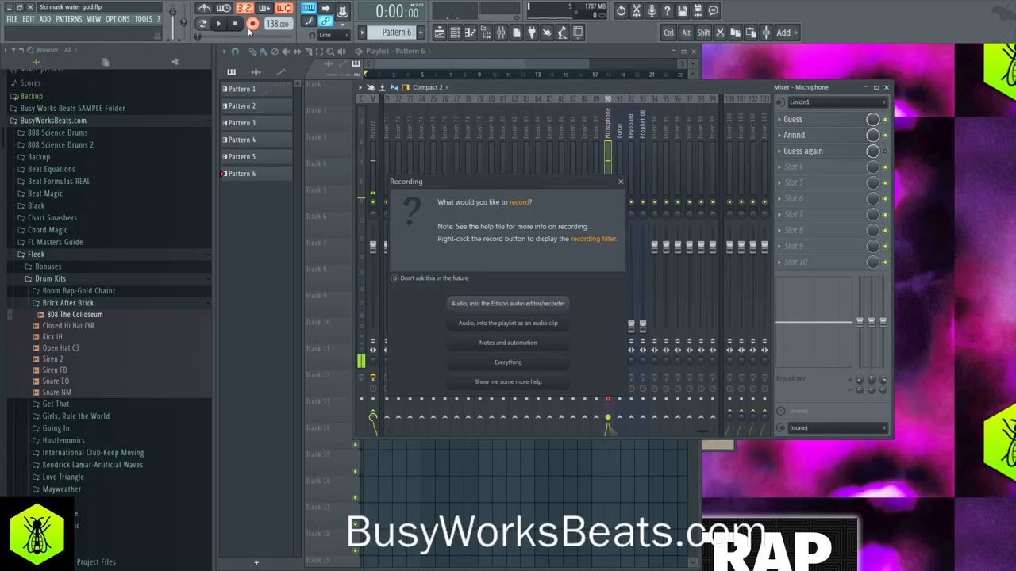
pyautogui.click(511, 323)
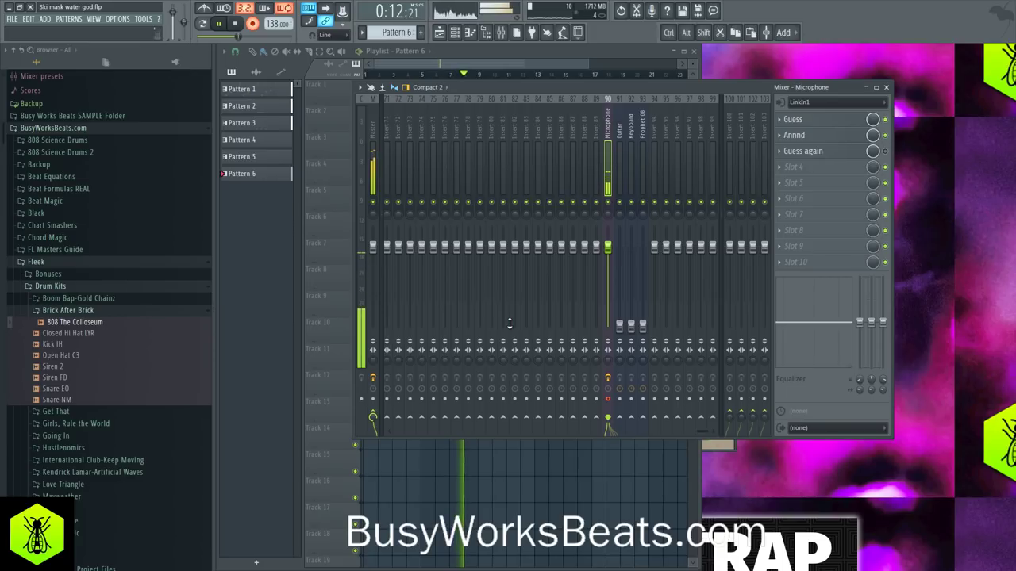
pyautogui.press('space')
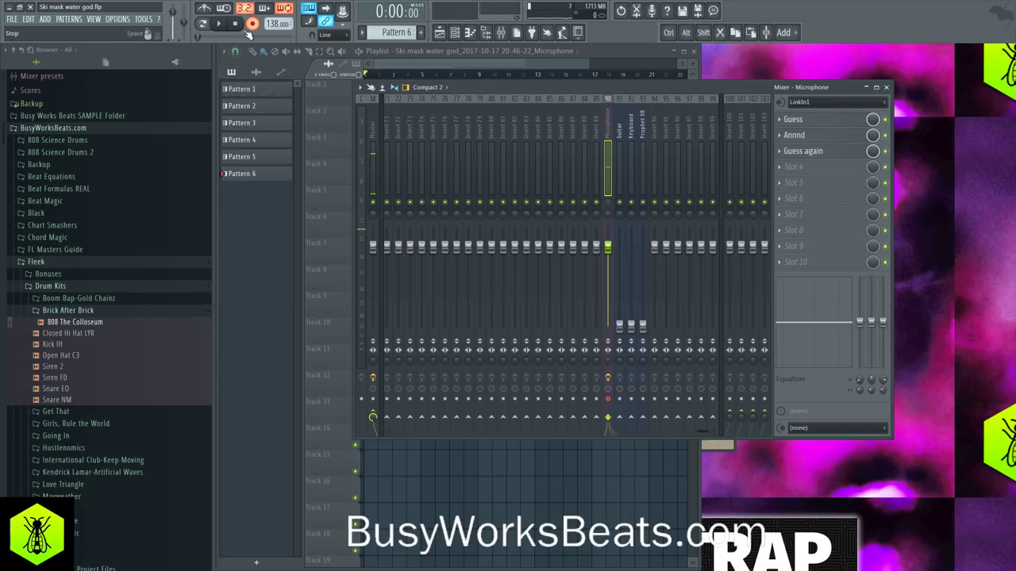
# - Unmute the recorded vocal clip on Track 6 and route its channel to mixer track 6
pyautogui.click(534, 449)
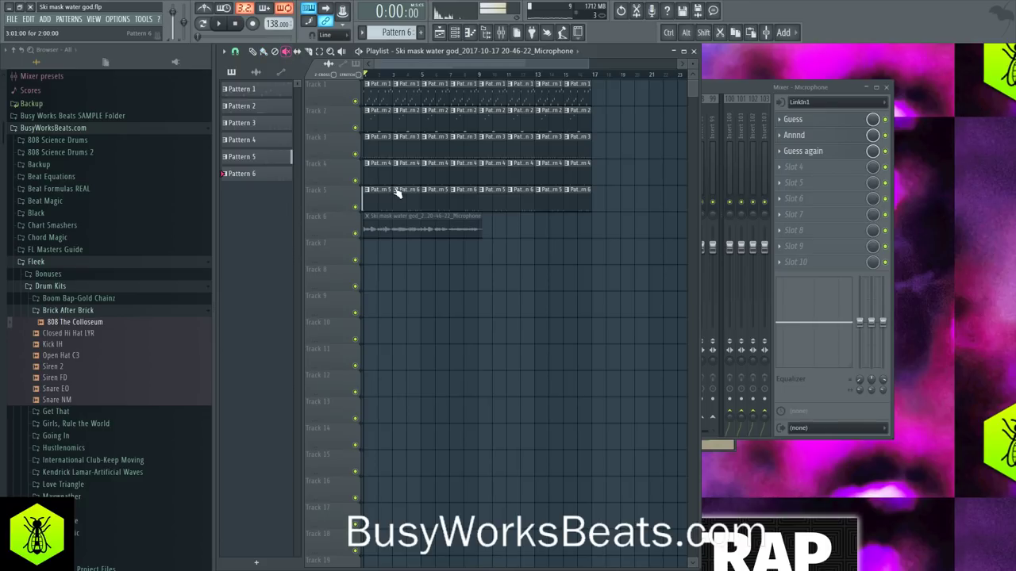
pyautogui.click(440, 31)
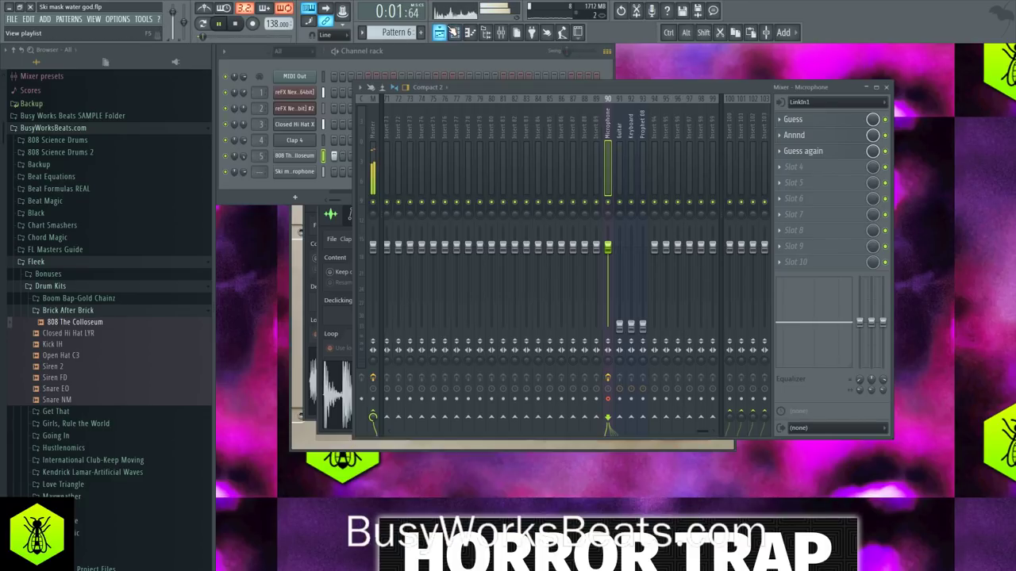
pyautogui.click(443, 32)
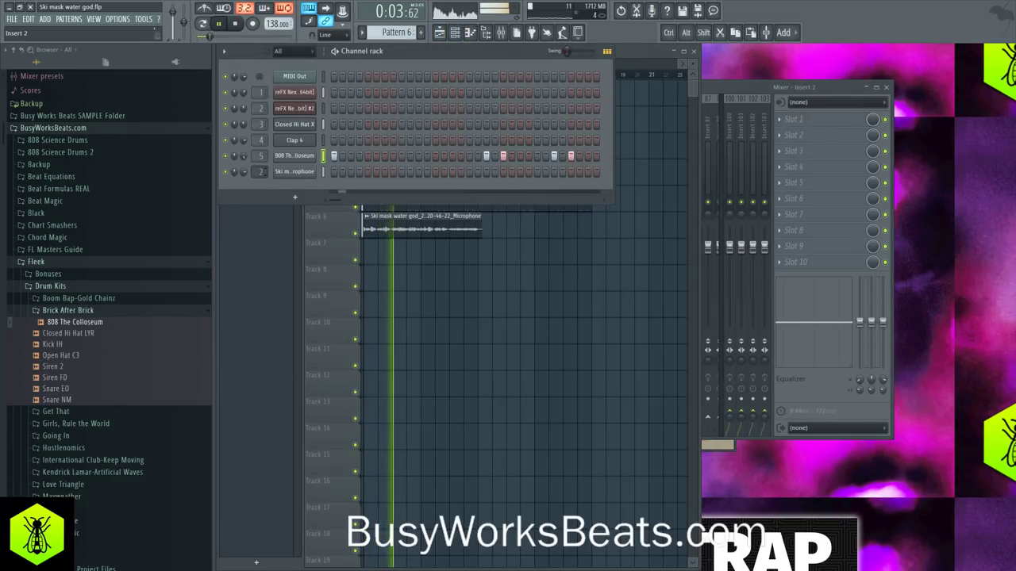
pyautogui.scroll(1, 394, 32)
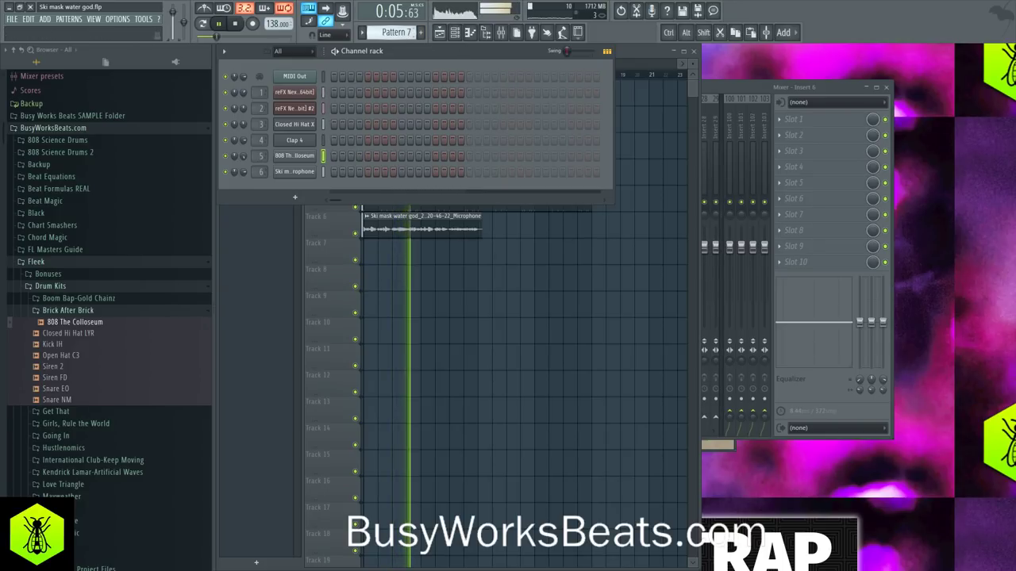
pyautogui.click(653, 123)
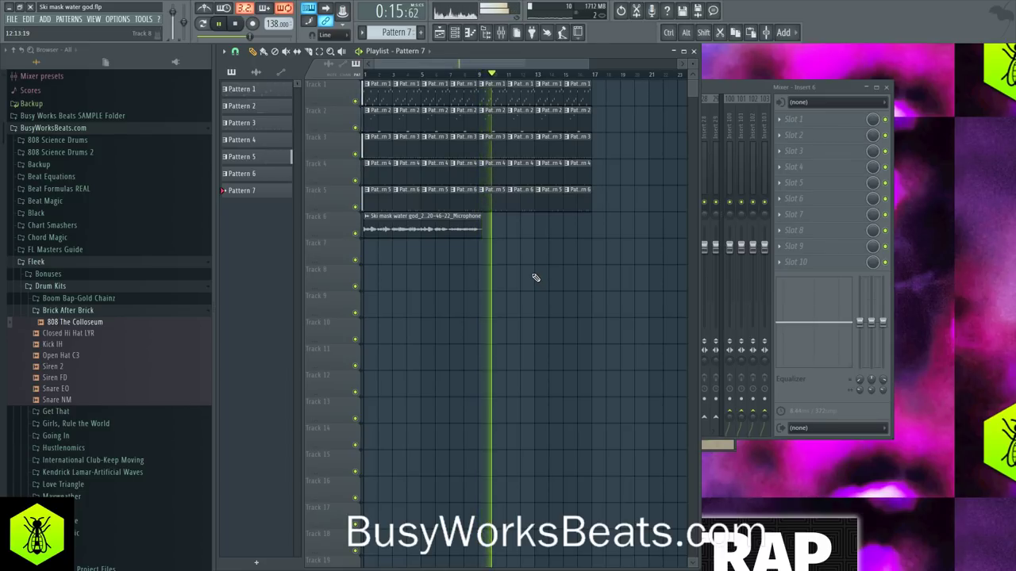
# - Check the mixer levels during playback and replay the vocal take on Track 6 from the start
pyautogui.click(707, 90)
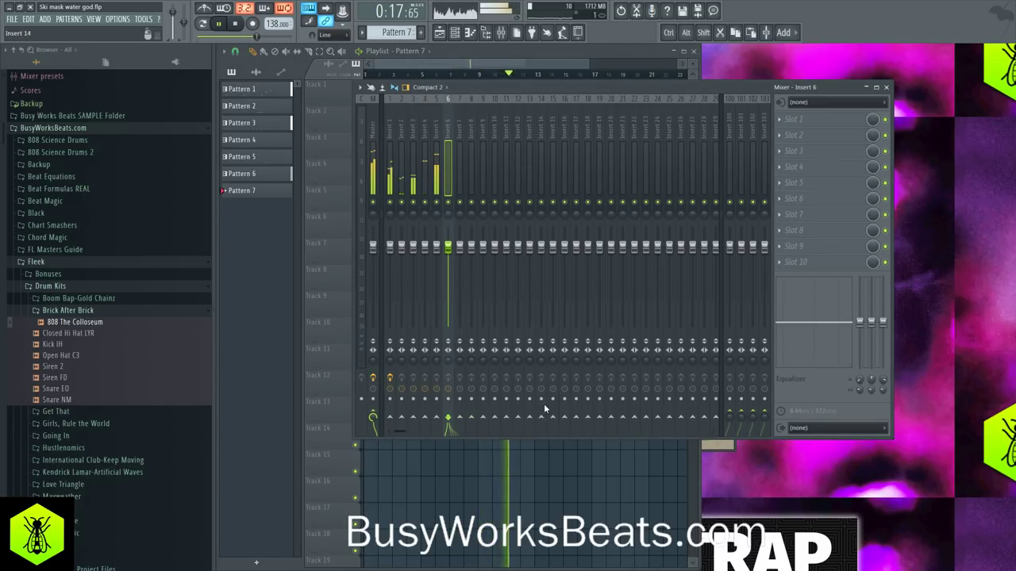
pyautogui.click(531, 449)
pyautogui.press('space')
pyautogui.press('space')
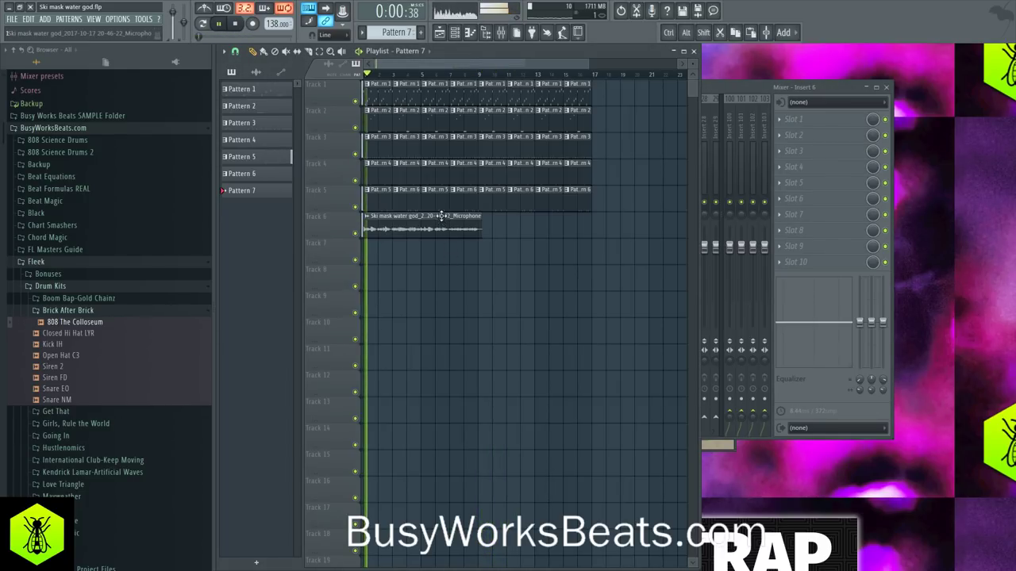
pyautogui.click(455, 32)
pyautogui.press('space')
pyautogui.click(523, 291)
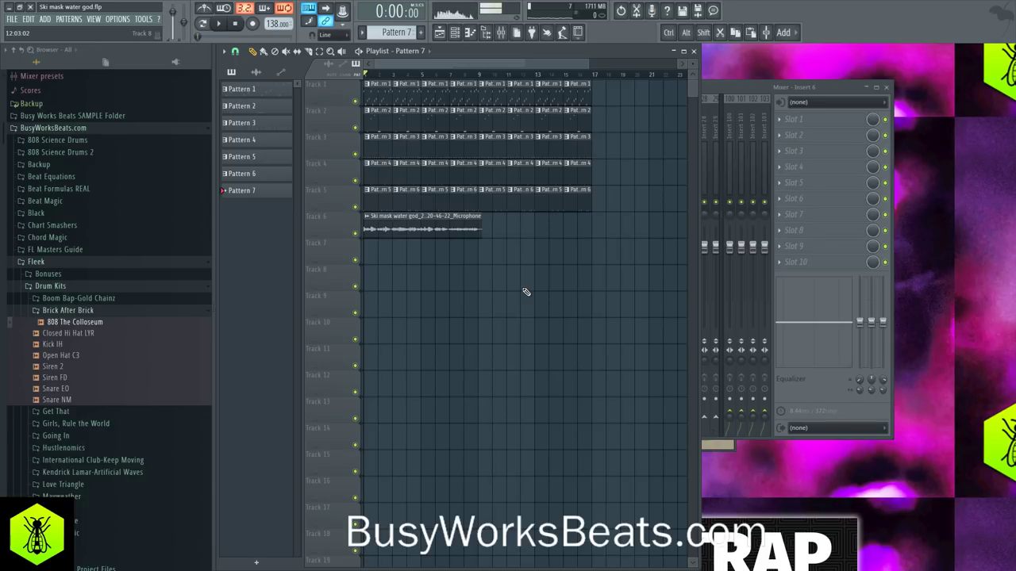
# - Select the Microphone mixer track again and listen to the first vocal take against the beat
pyautogui.moveTo(702, 79); pyautogui.dragTo(355, 83)
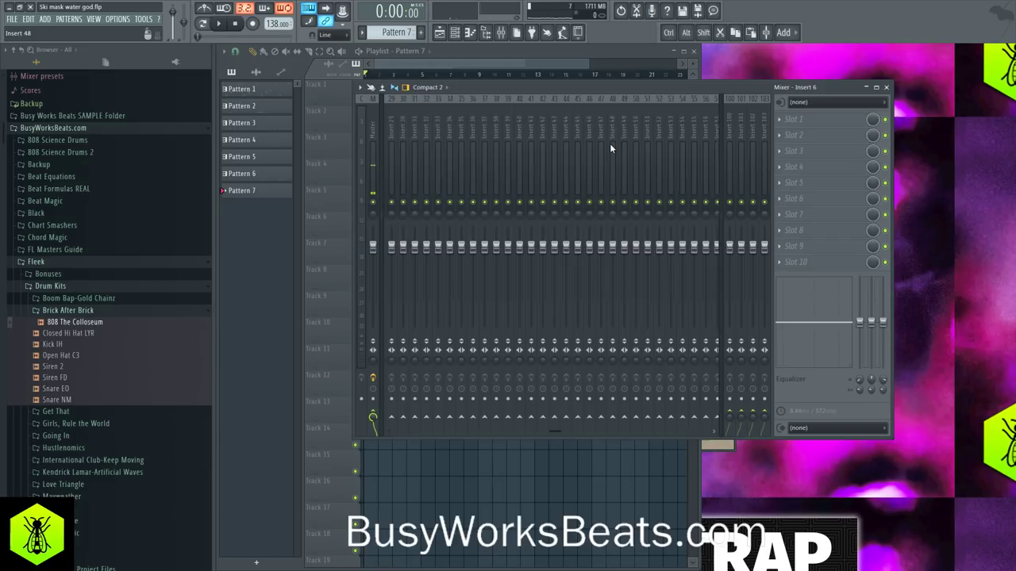
pyautogui.click(610, 125)
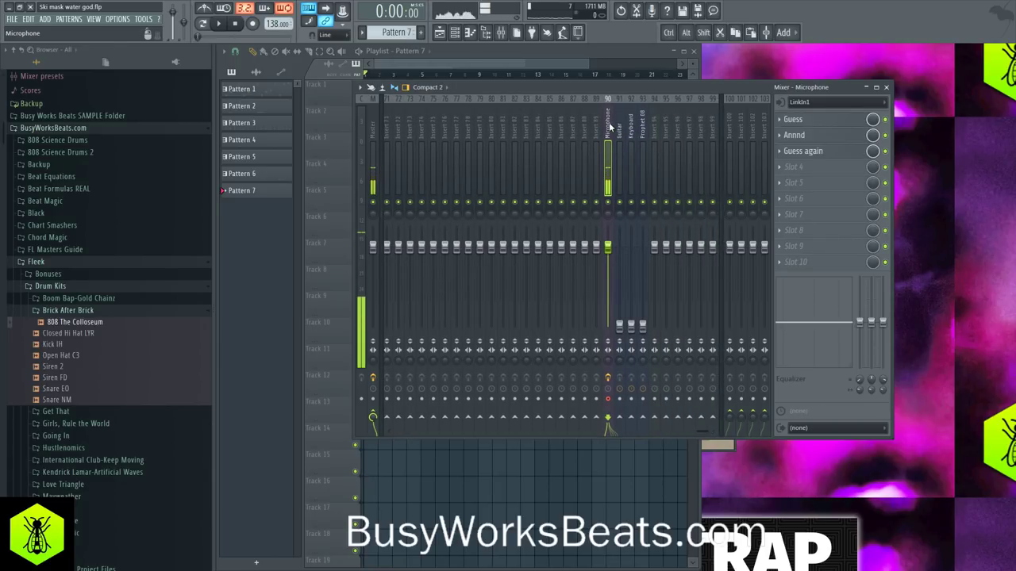
pyautogui.click(554, 439)
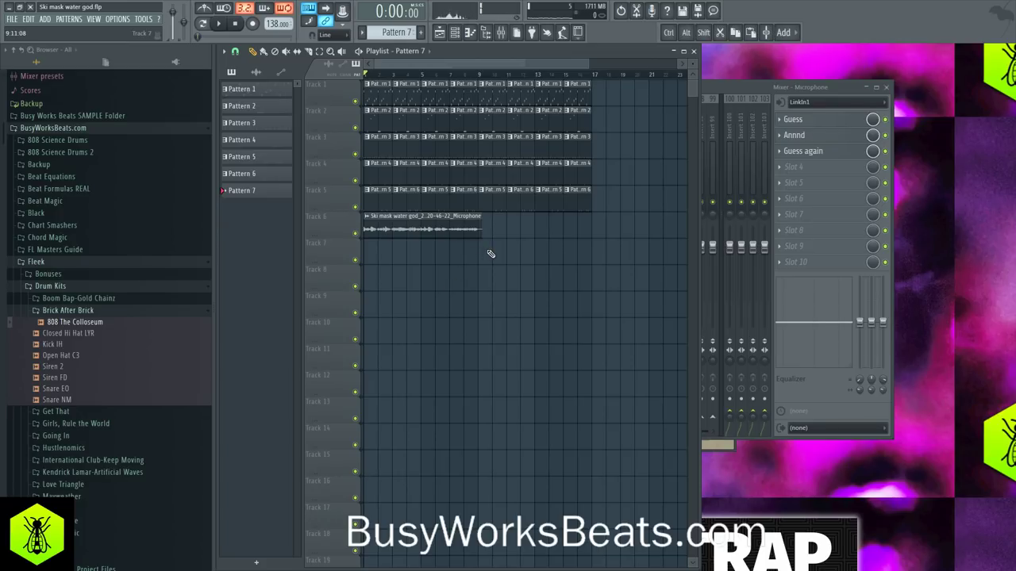
pyautogui.press('space')
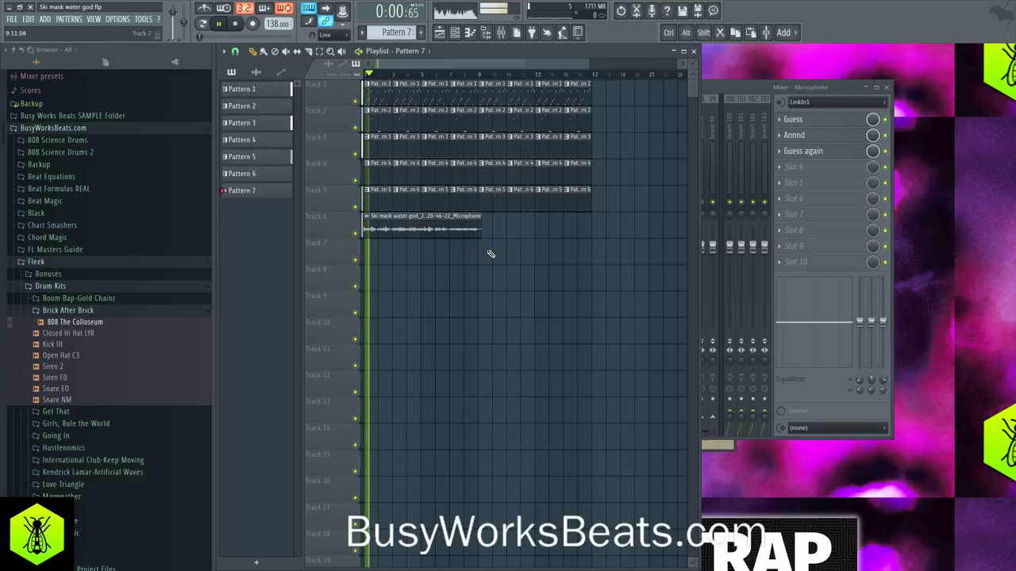
pyautogui.press('space')
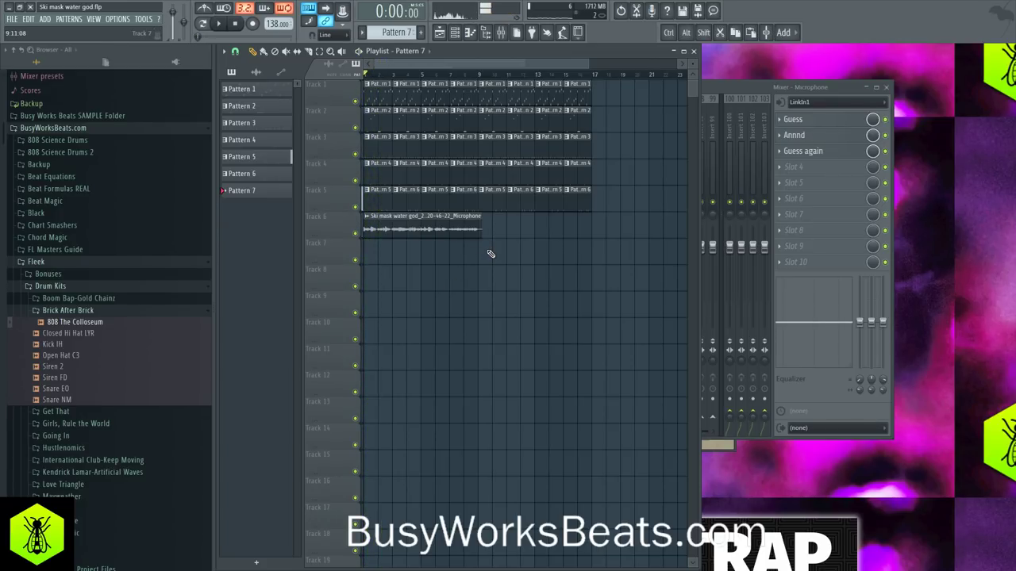
pyautogui.press('space')
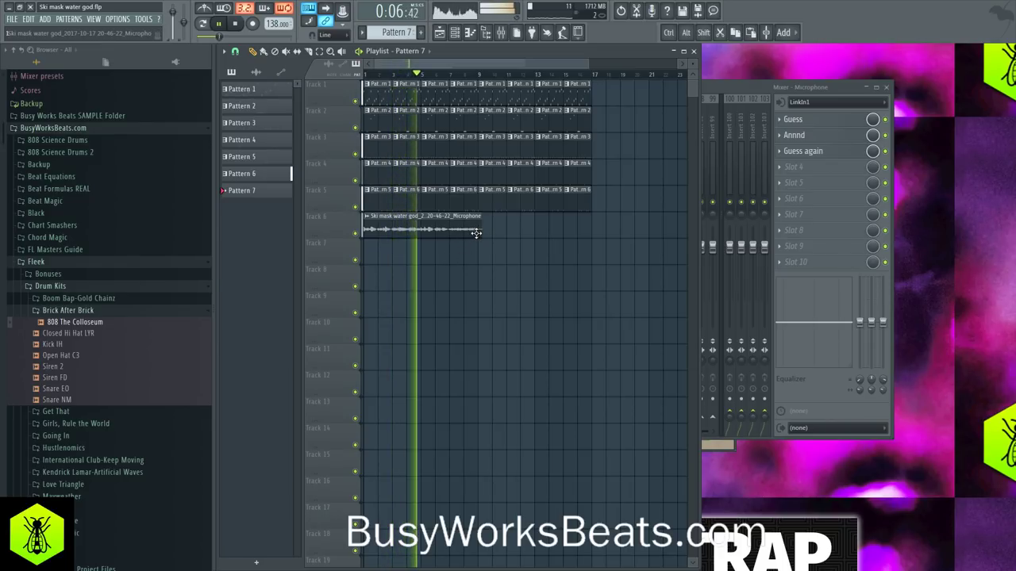
pyautogui.press('space')
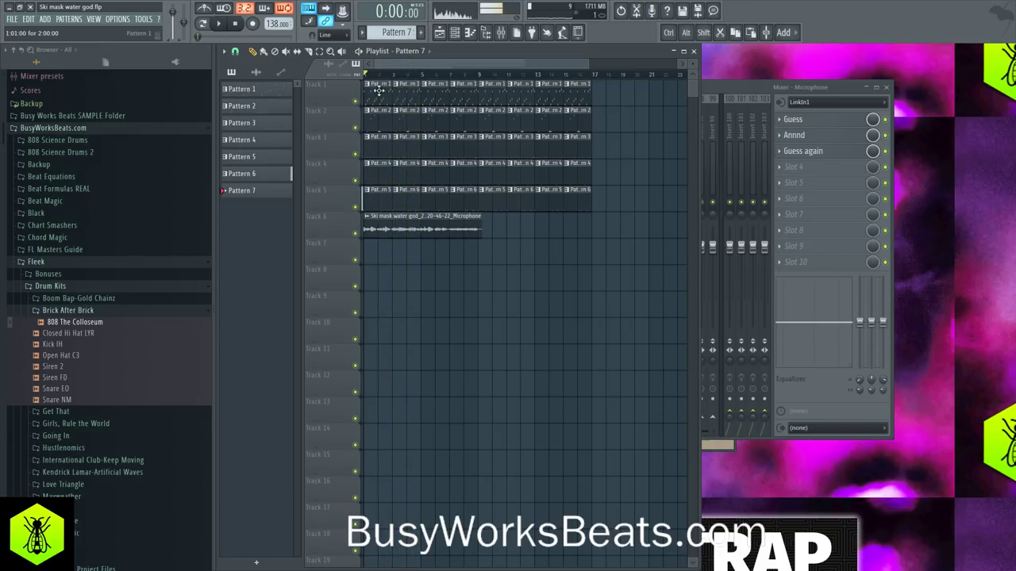
# - Mute Track 6 and record a second microphone take across the arrangement as a playlist audio clip
pyautogui.scroll(5, 389, 73)
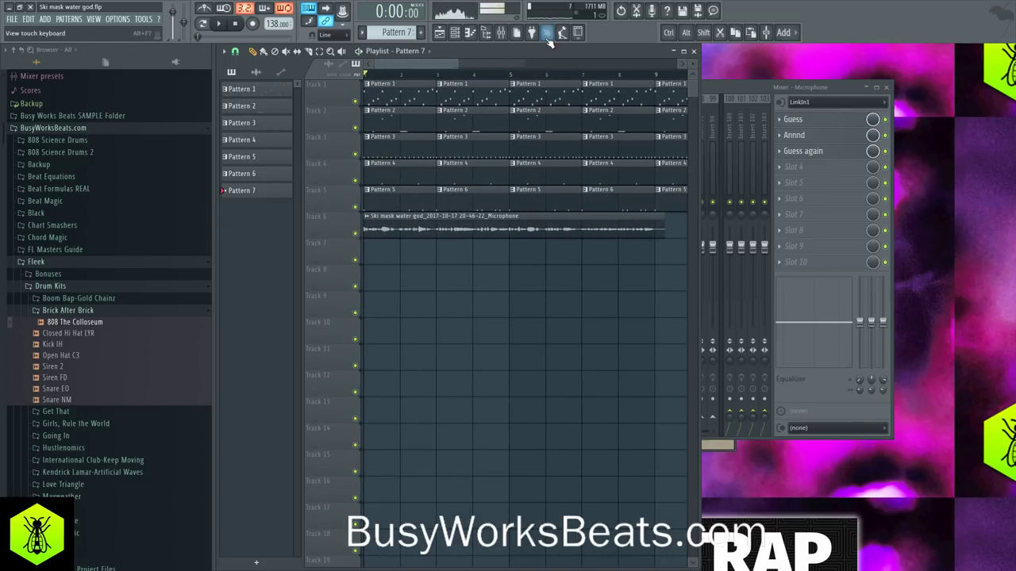
pyautogui.click(355, 234)
pyautogui.click(712, 89)
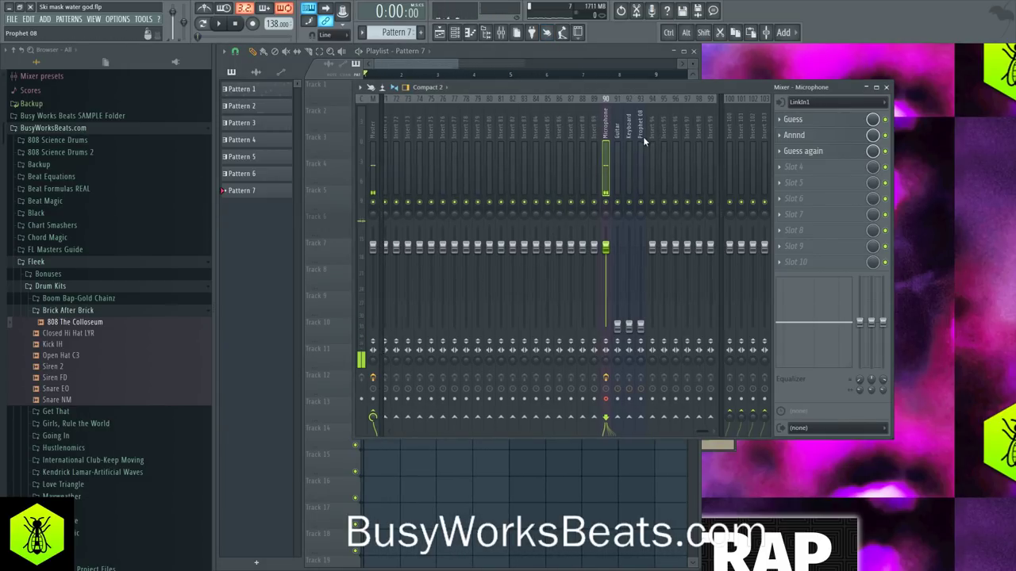
pyautogui.click(252, 24)
pyautogui.click(502, 324)
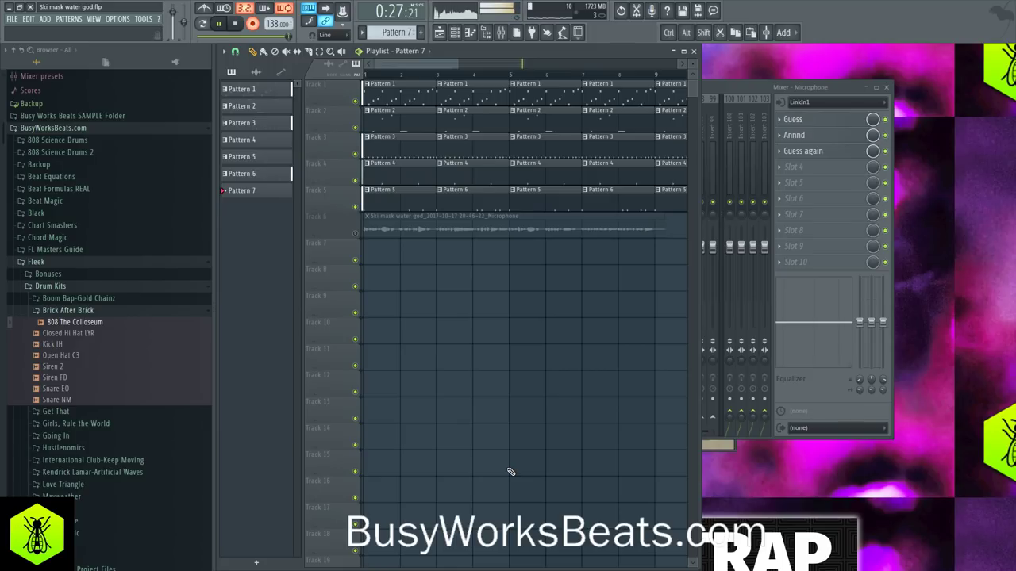
pyautogui.press('space')
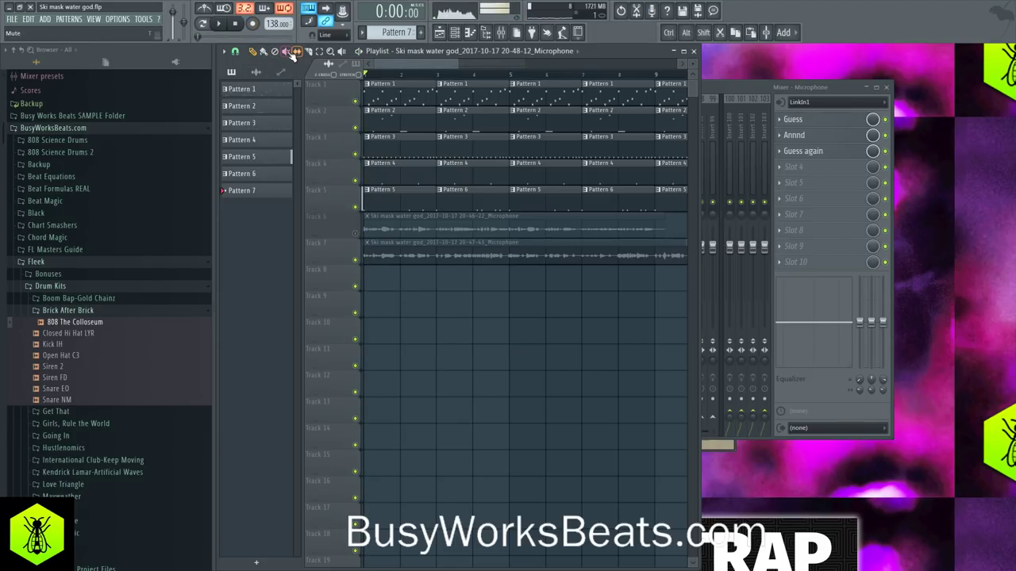
# - Unmute the new vocal clip on Track 7, play it back with the beat and save the project
pyautogui.click(502, 33)
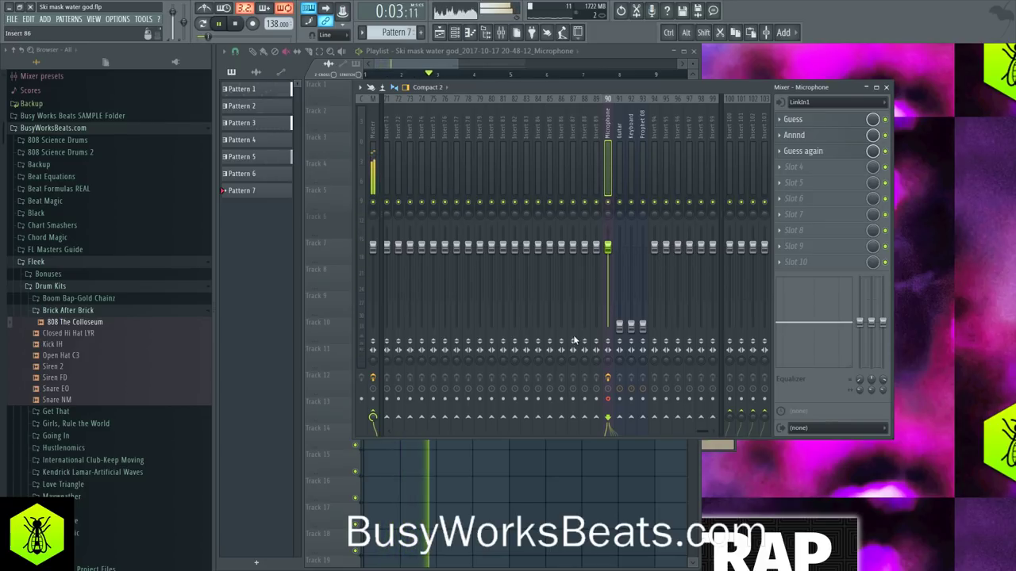
pyautogui.click(527, 484)
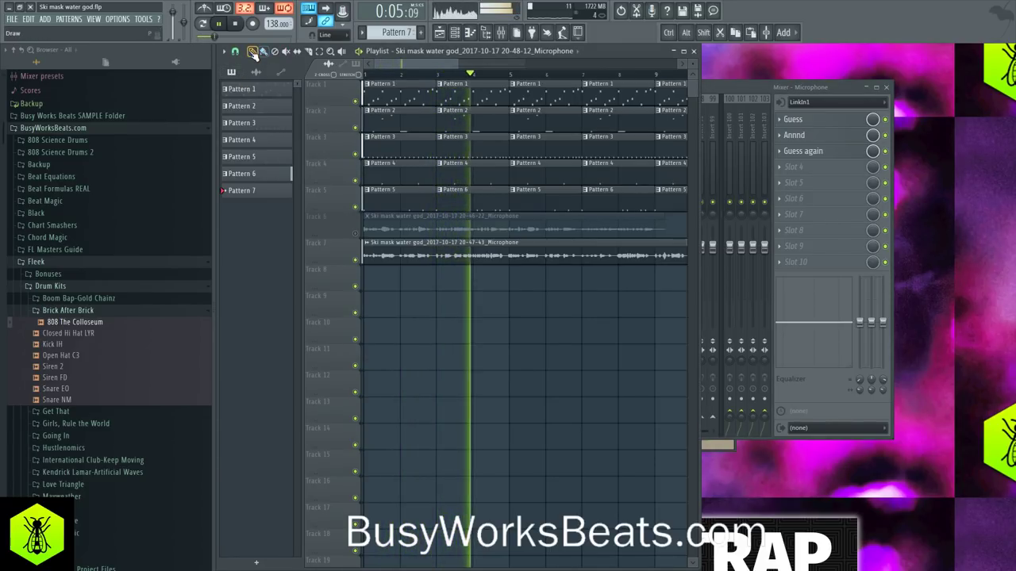
pyautogui.hotkey('ctrl', 's')
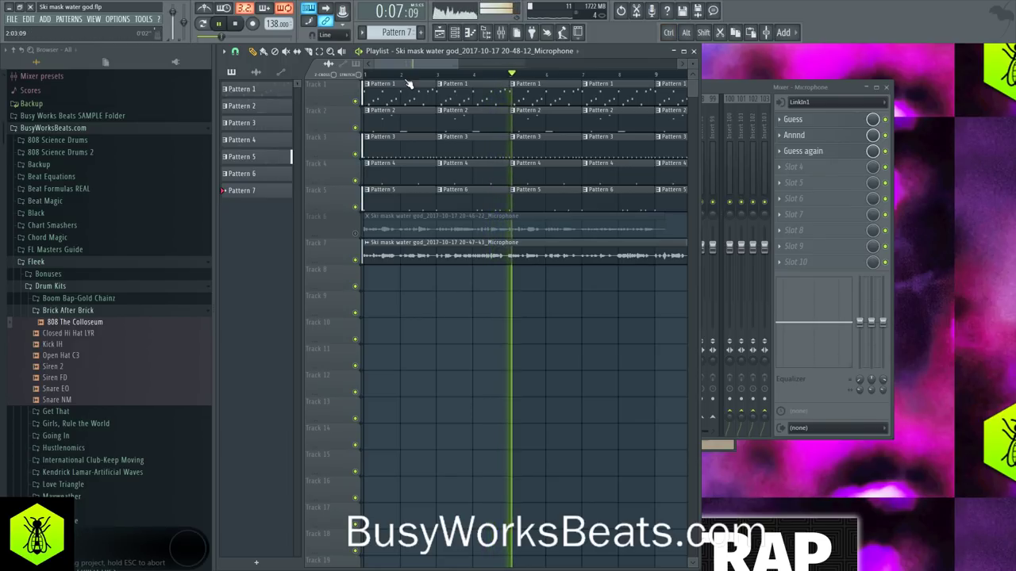
pyautogui.scroll(-5, 412, 73)
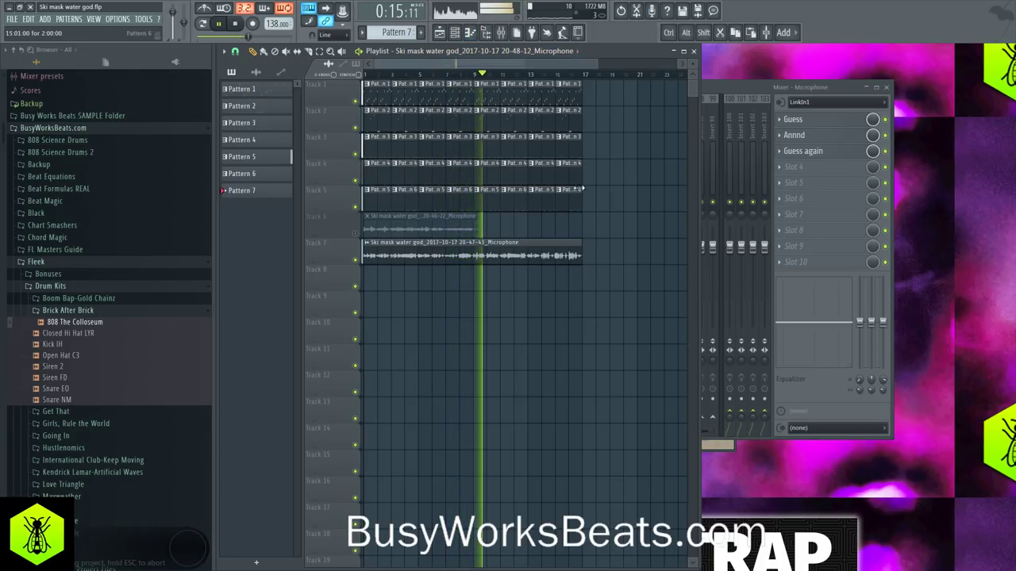
pyautogui.moveTo(596, 204); pyautogui.dragTo(477, 93)
pyautogui.keyDown('ctrl'); pyautogui.click(475, 96); pyautogui.keyUp('ctrl')
pyautogui.keyDown('ctrl'); pyautogui.click(605, 141); pyautogui.keyUp('ctrl')
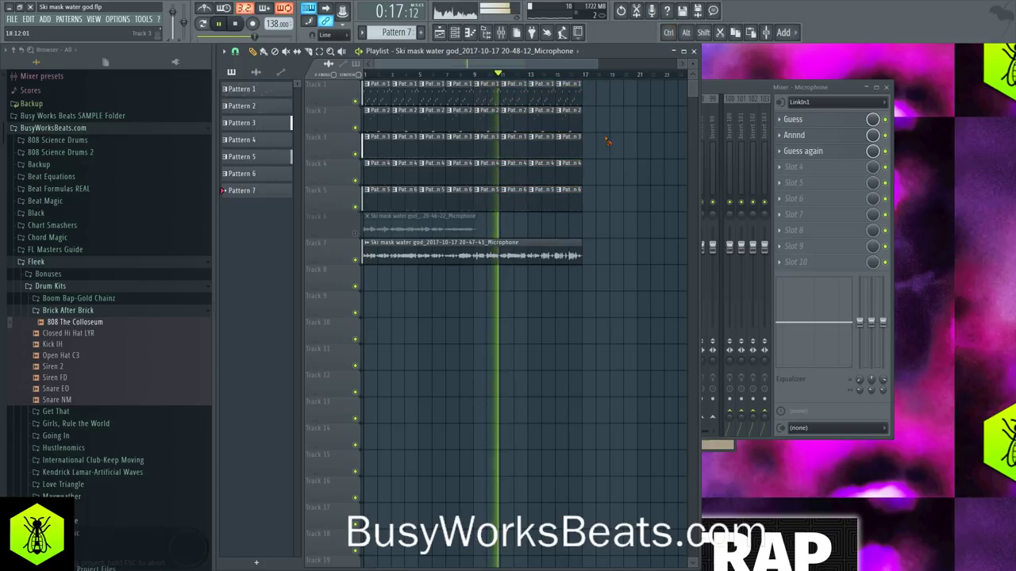
# - Route the second vocal take's channel to mixer track 7
pyautogui.click(501, 33)
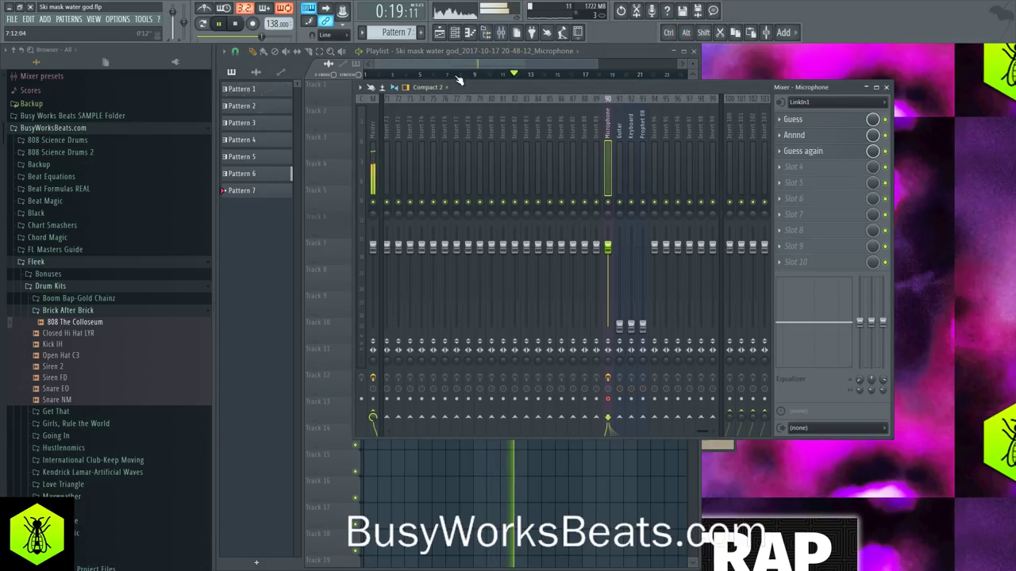
pyautogui.click(455, 32)
pyautogui.moveTo(261, 187); pyautogui.dragTo(261, 167)
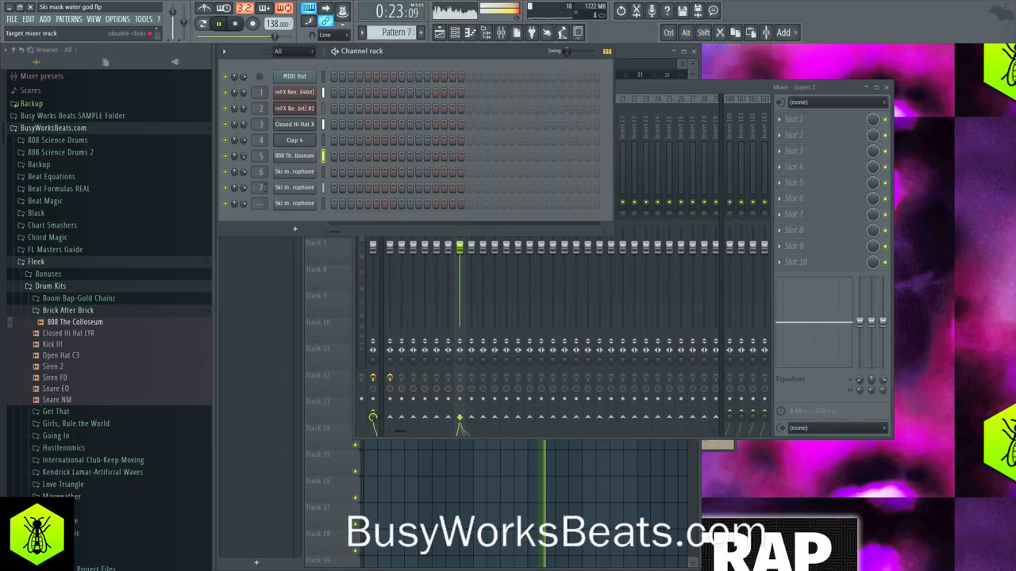
# - Delete the leftover unrouted microphone channel from the channel rack and return to the playlist
pyautogui.click(286, 203)
pyautogui.click(254, 217)
pyautogui.hotkey('alt', 'Delete')
pyautogui.press('Return')
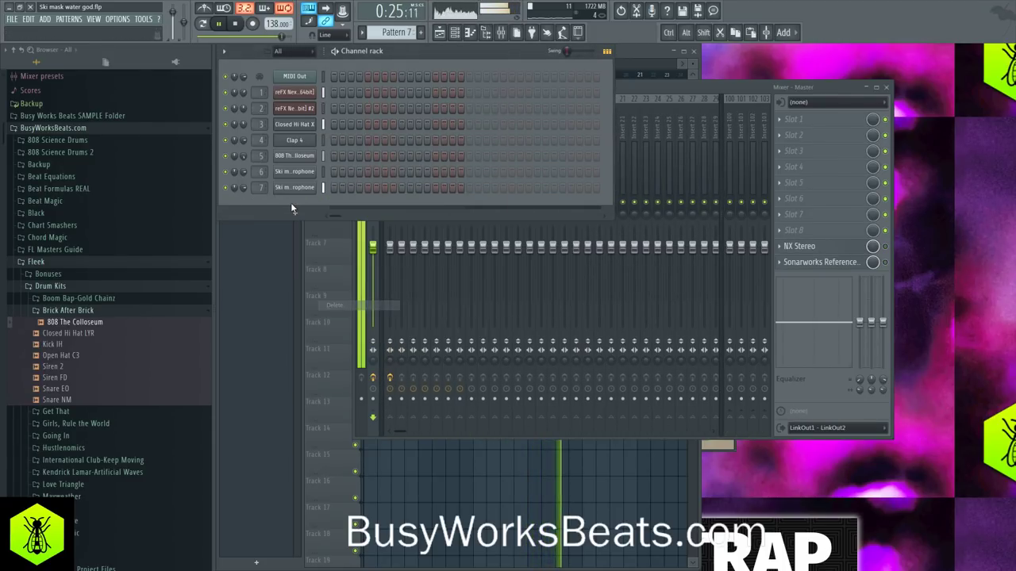
pyautogui.rightClick(485, 488)
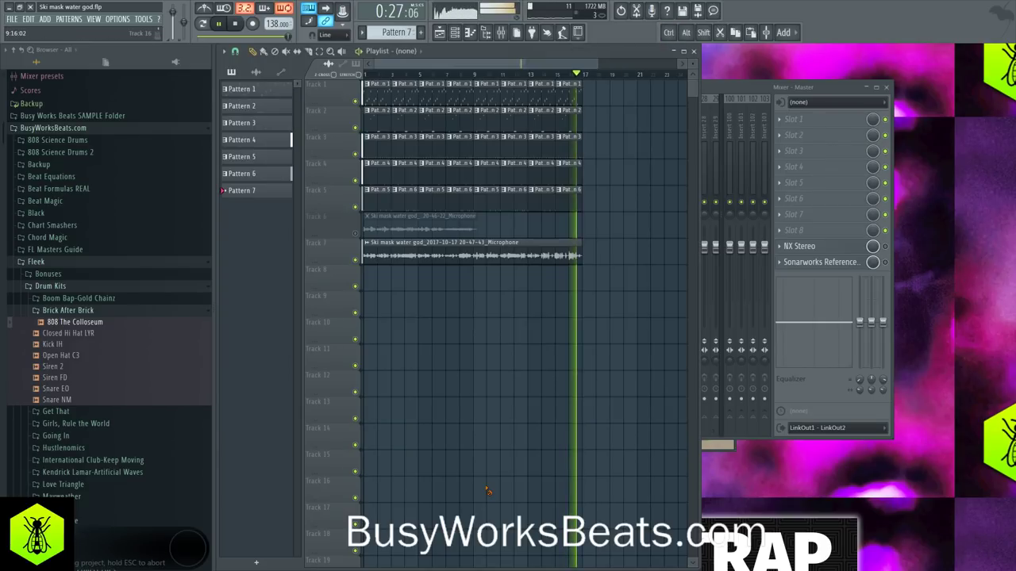
# - Bring up the channel rack and mixer, and stop playback
pyautogui.click(458, 34)
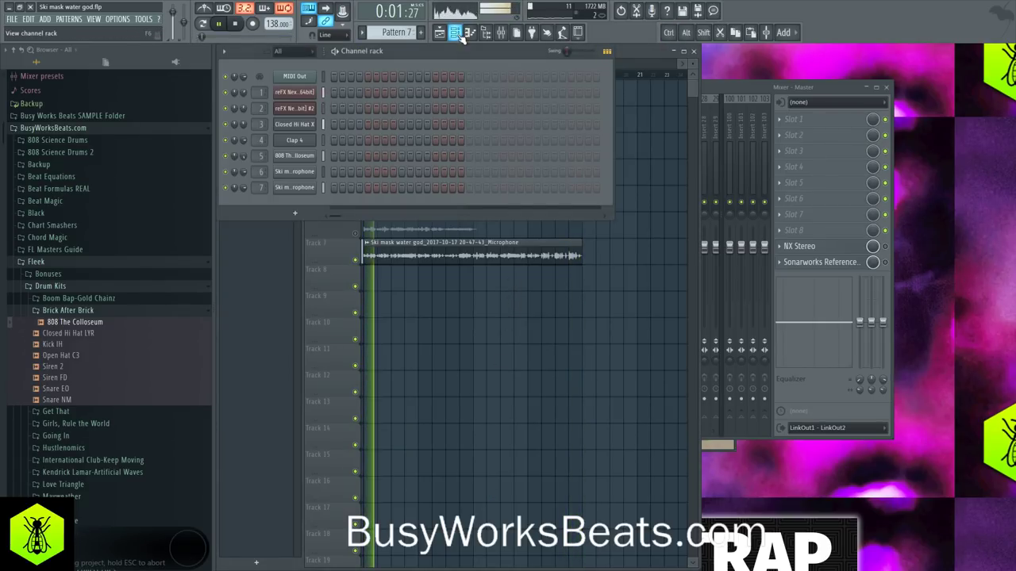
pyautogui.click(502, 33)
pyautogui.press('space')
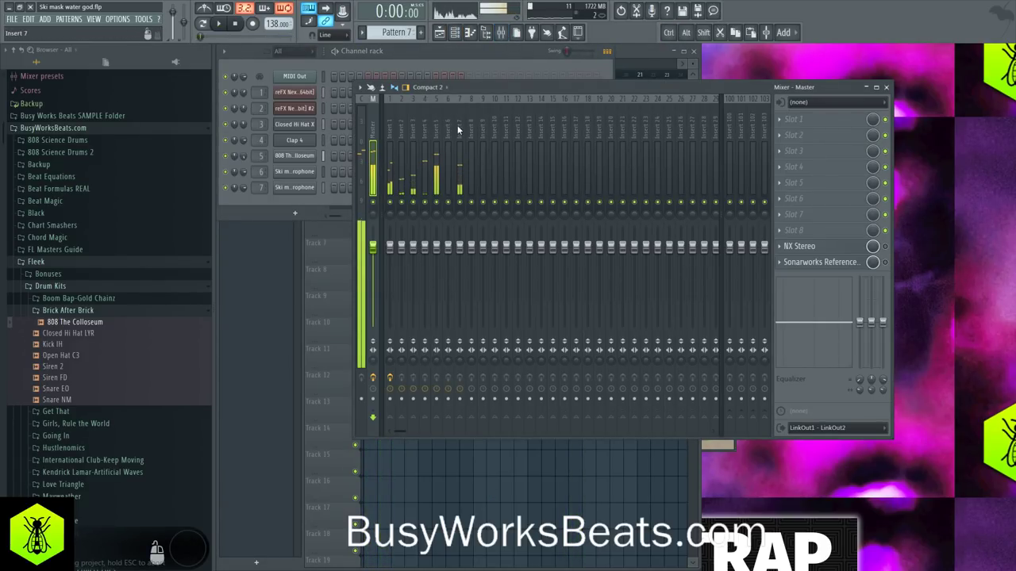
# - Save the project and bring the playlist to the front
pyautogui.click(420, 55)
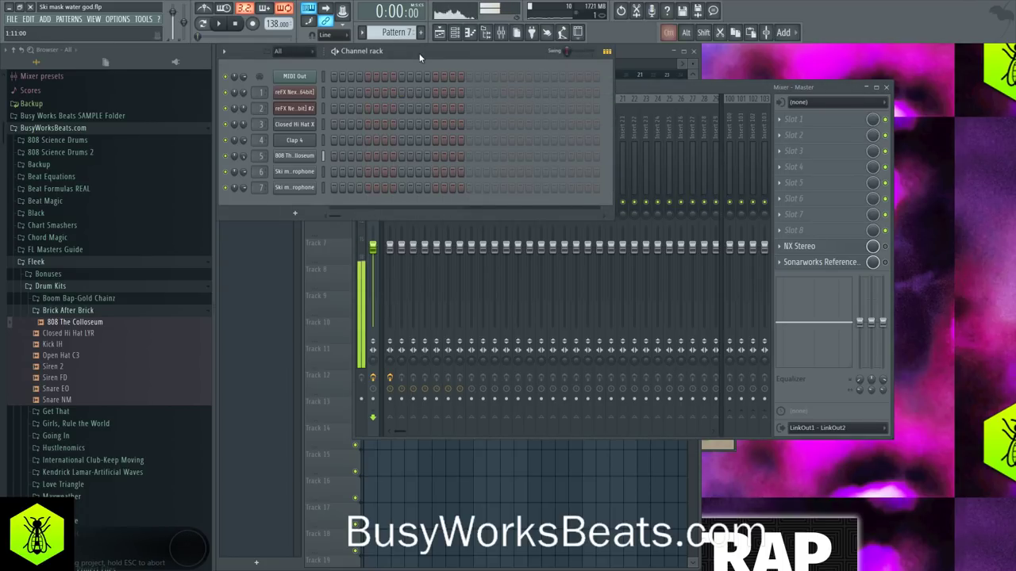
pyautogui.hotkey('ctrl', 's')
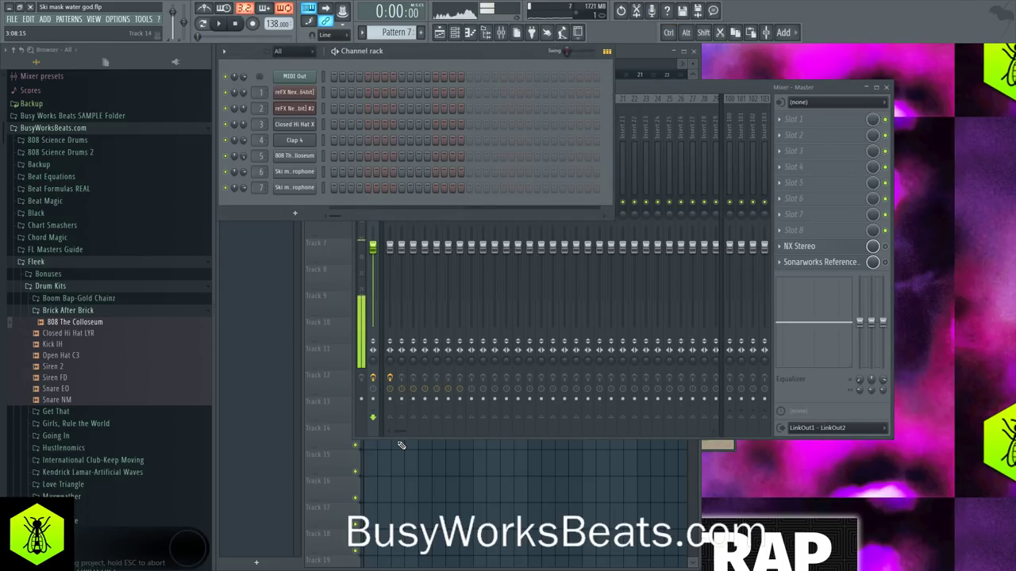
pyautogui.click(433, 496)
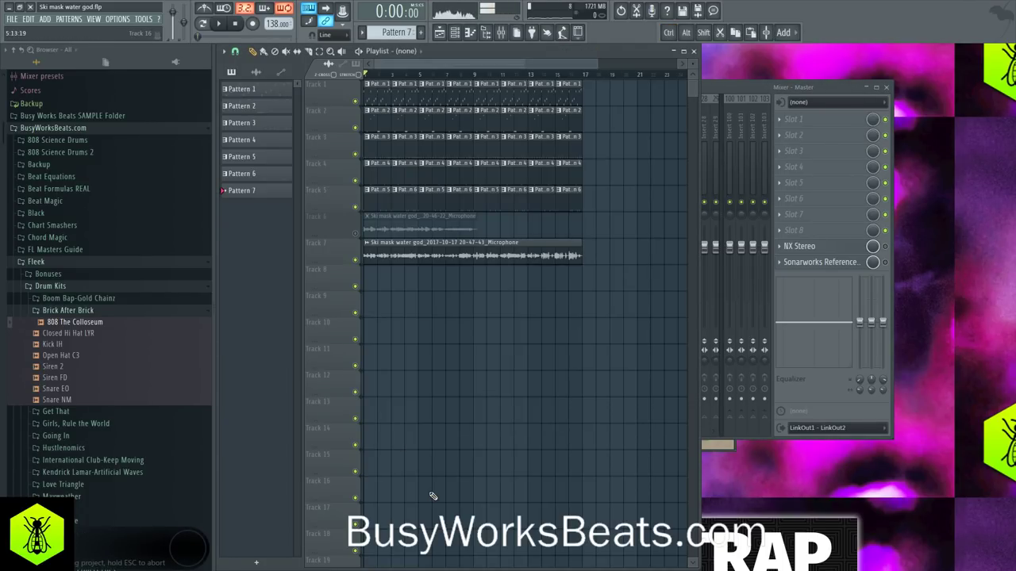
# - Load Decapitator [64bit] into the first effect slot of the 808's mixer track 5
pyautogui.click(456, 34)
pyautogui.click(300, 156)
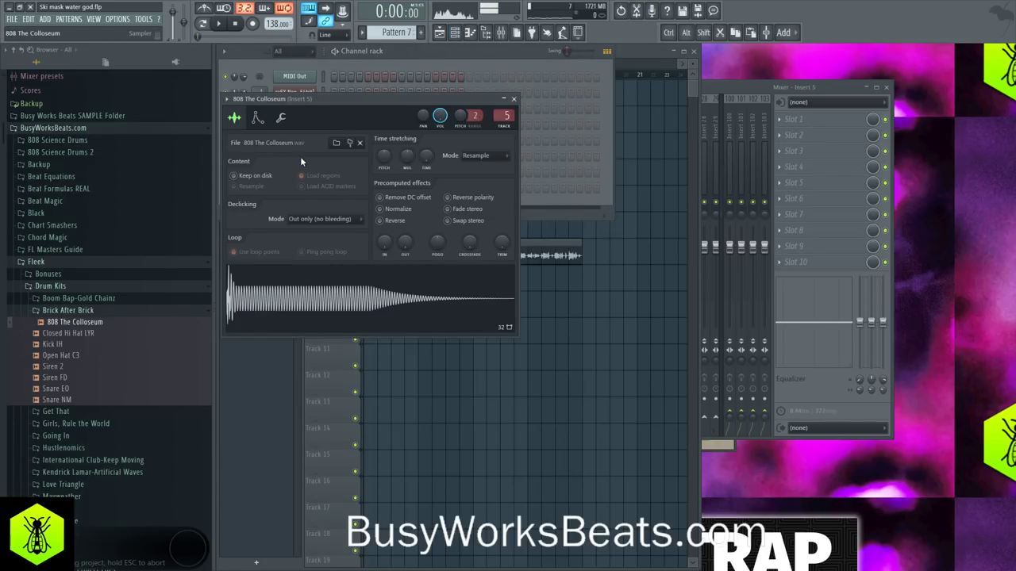
pyautogui.click(514, 99)
pyautogui.click(714, 89)
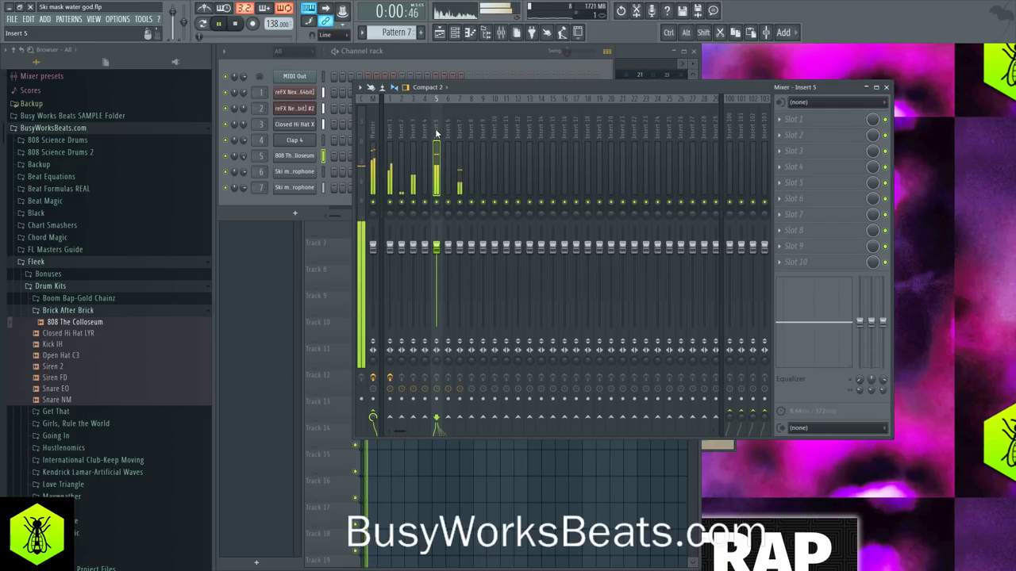
pyautogui.click(791, 121)
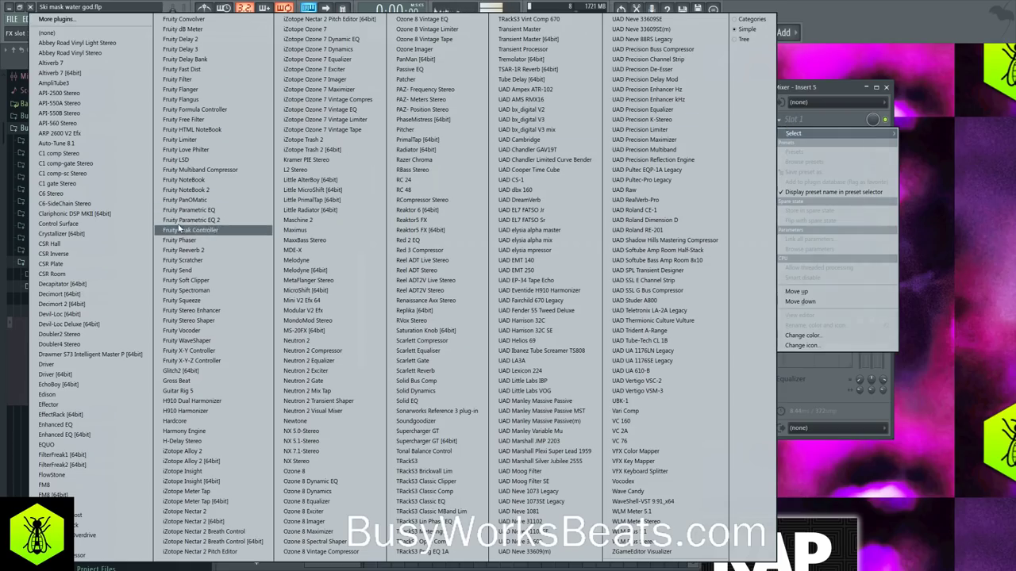
pyautogui.click(106, 283)
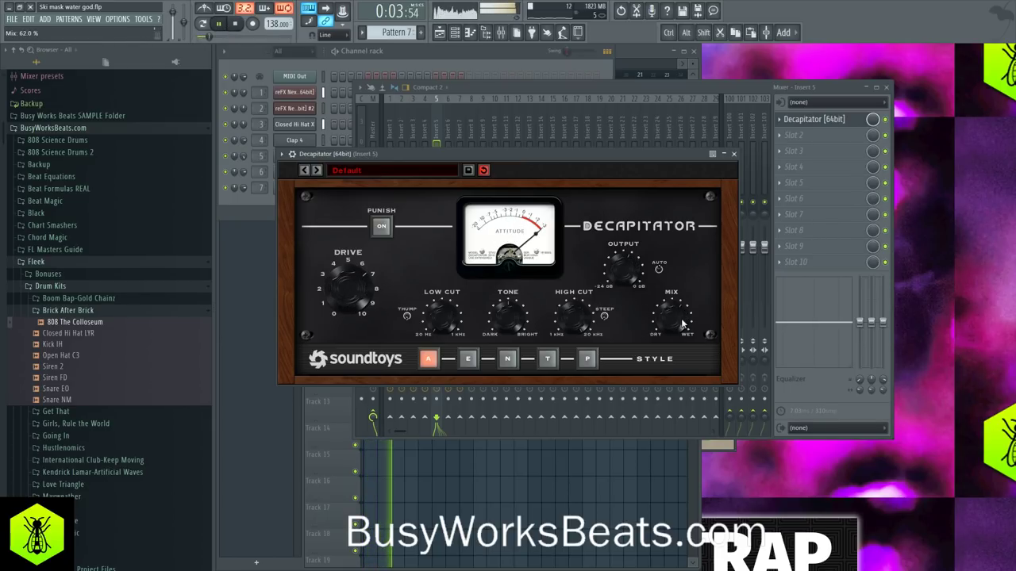
# - In Decapitator, set the drive to about 8.5, turn on Punish and set the mix to about 60%
pyautogui.moveTo(348, 275); pyautogui.dragTo(354, 270)
pyautogui.click(381, 226)
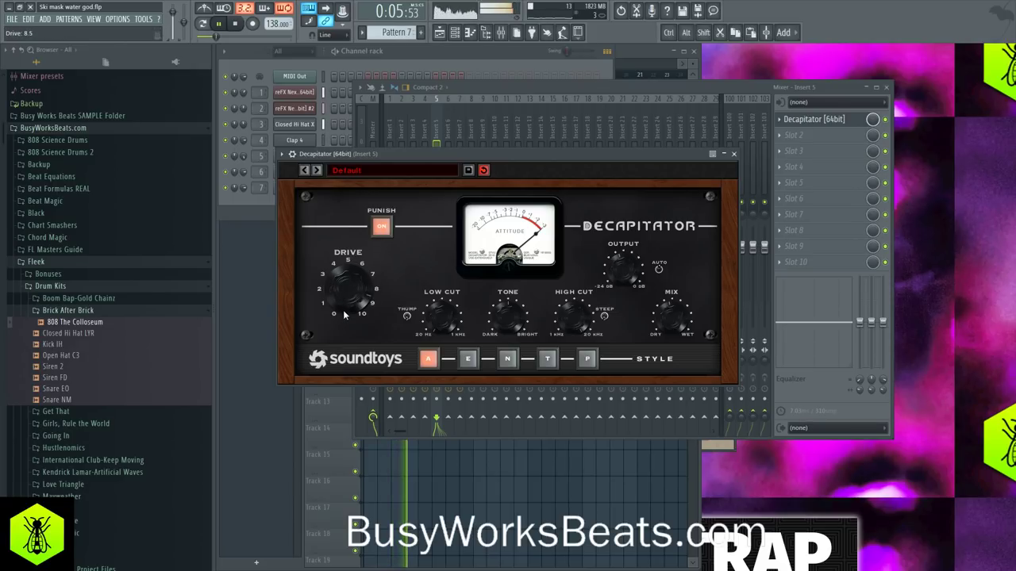
pyautogui.moveTo(683, 302); pyautogui.dragTo(677, 271)
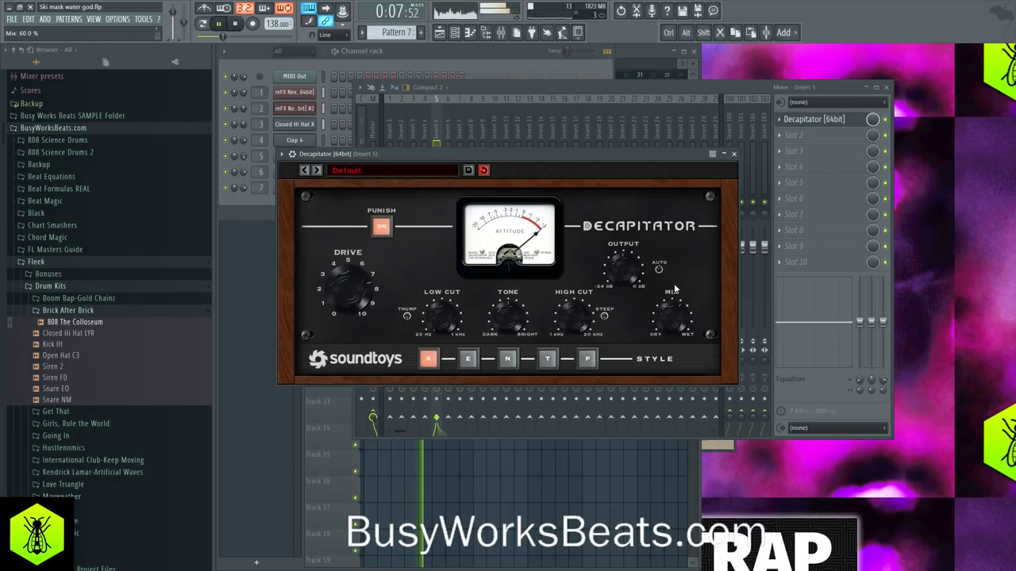
pyautogui.press('Escape')
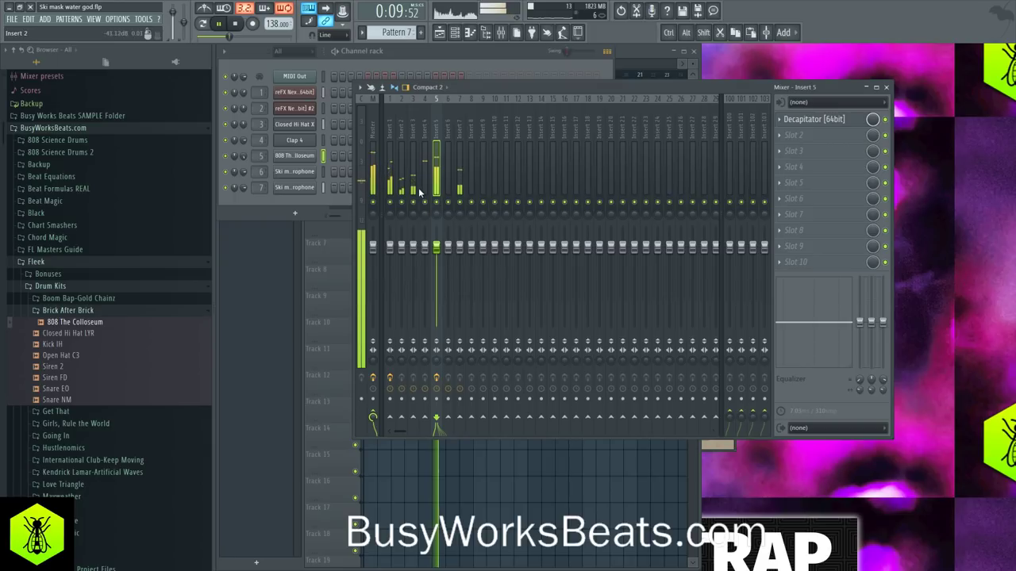
# - Add Fruity Parametric EQ 2 to the second slot of mixer track 5 and boost band 2 by about 6 dB near 56 Hz
pyautogui.rightClick(438, 200)
pyautogui.click(438, 133)
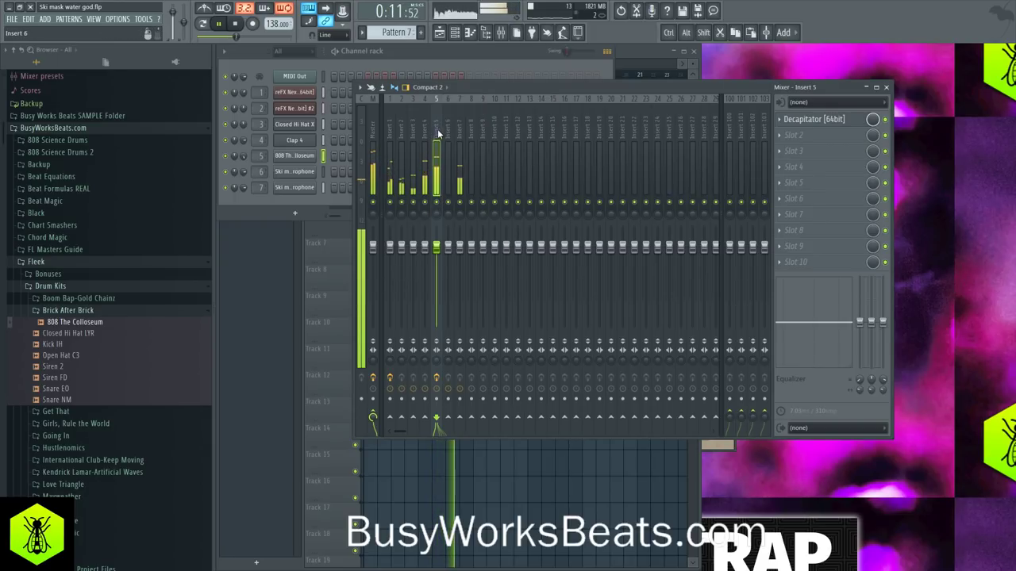
pyautogui.click(801, 135)
pyautogui.click(227, 220)
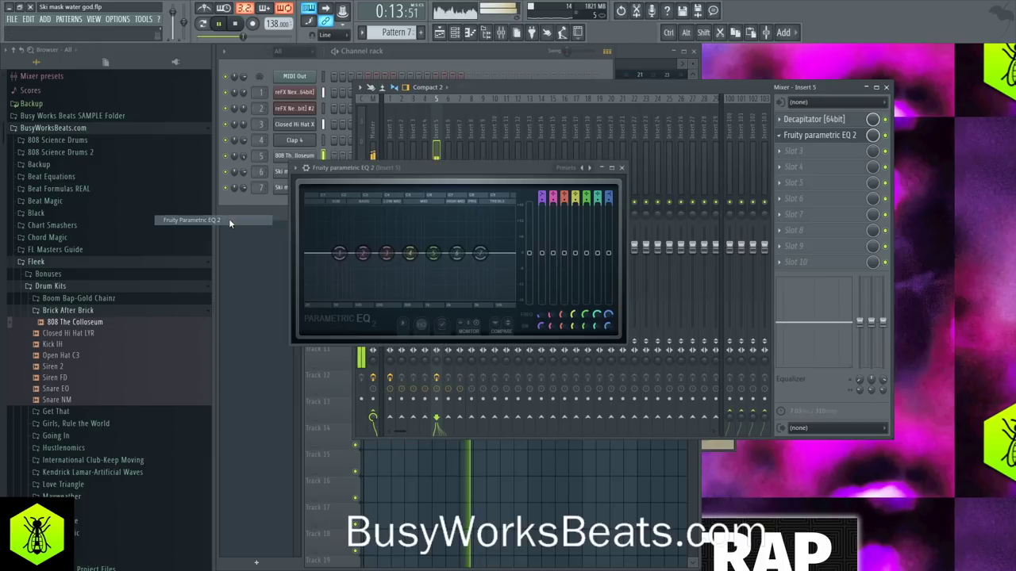
pyautogui.moveTo(355, 252); pyautogui.dragTo(337, 237)
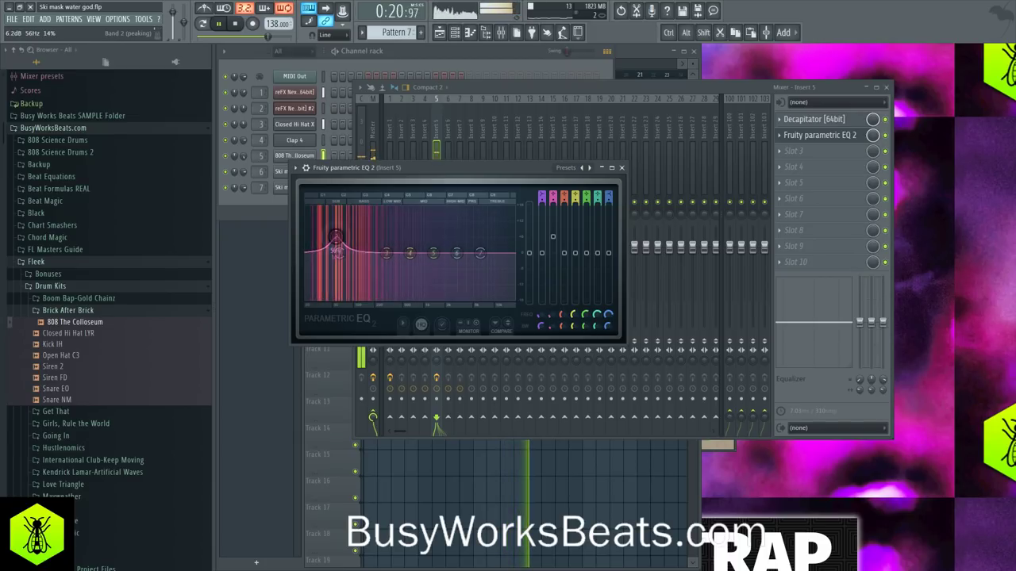
# - Set the 808 The Colloseum sampler's root note to C4
pyautogui.click(270, 193)
pyautogui.click(298, 154)
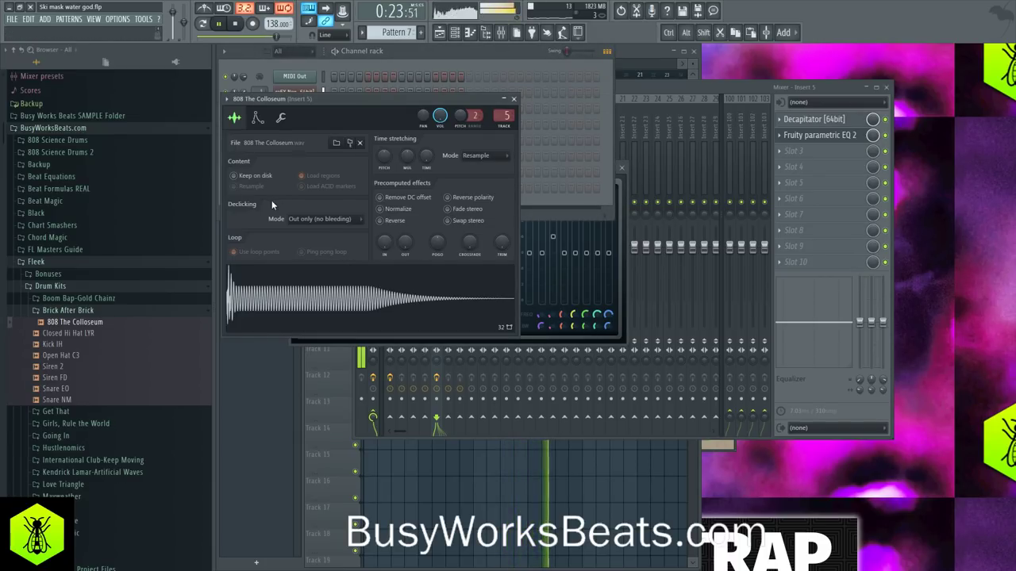
pyautogui.click(257, 117)
pyautogui.rightClick(322, 302)
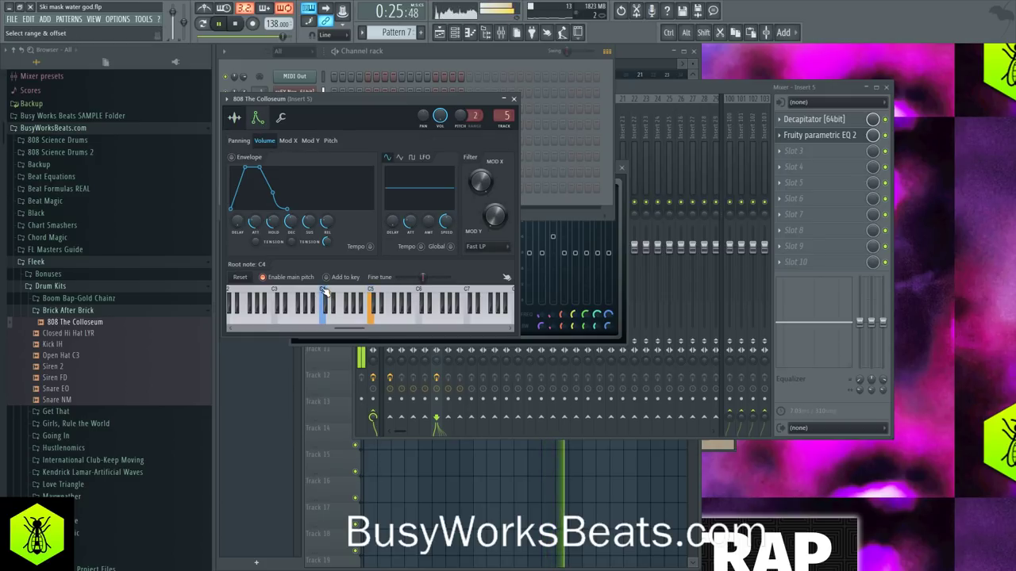
pyautogui.click(514, 99)
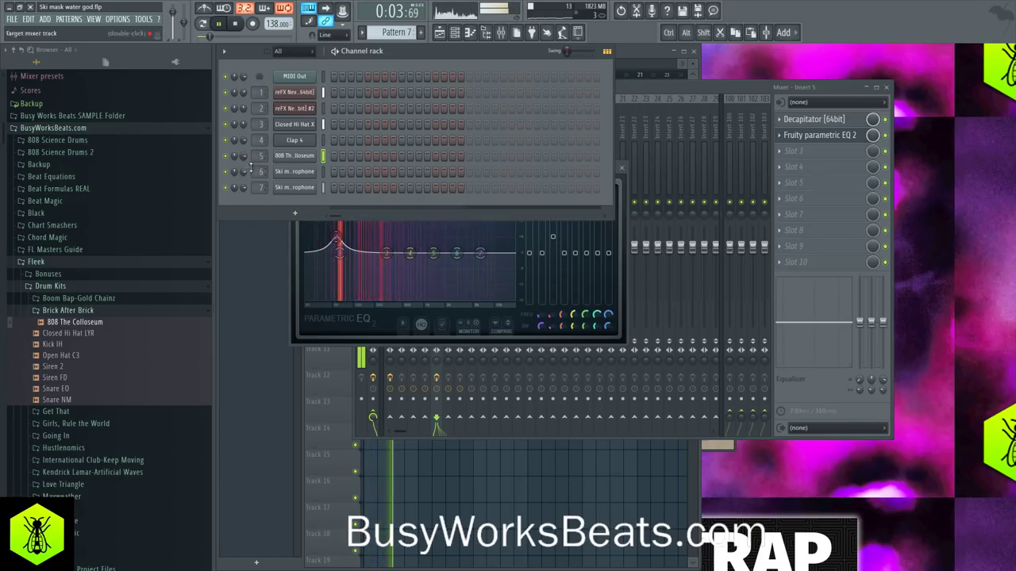
# - Slightly lower the band 2 boost in the 808's EQ, hide the playlist and stop playback
pyautogui.moveTo(553, 236); pyautogui.dragTo(554, 238)
pyautogui.moveTo(336, 247); pyautogui.dragTo(339, 252)
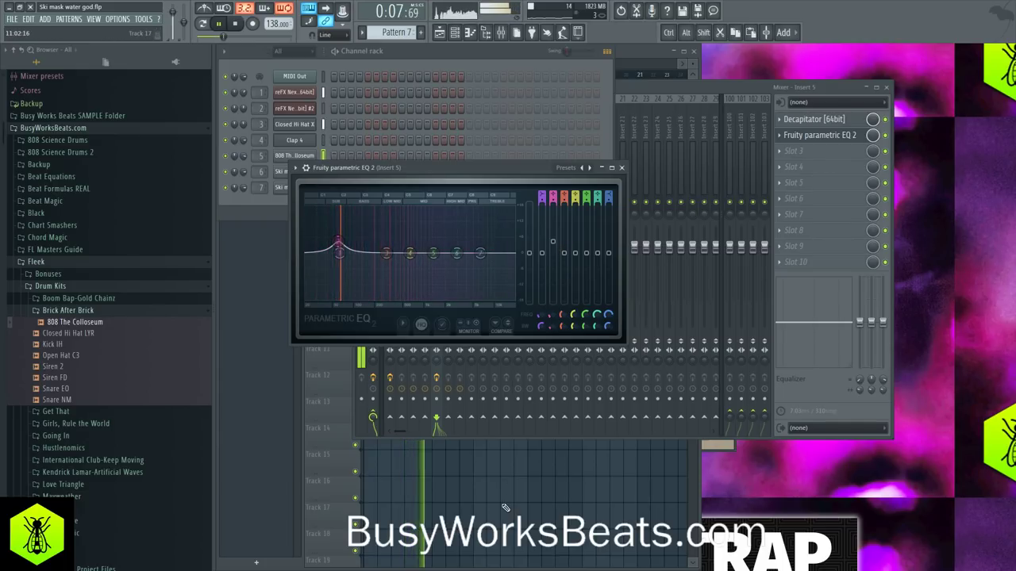
pyautogui.click(471, 460)
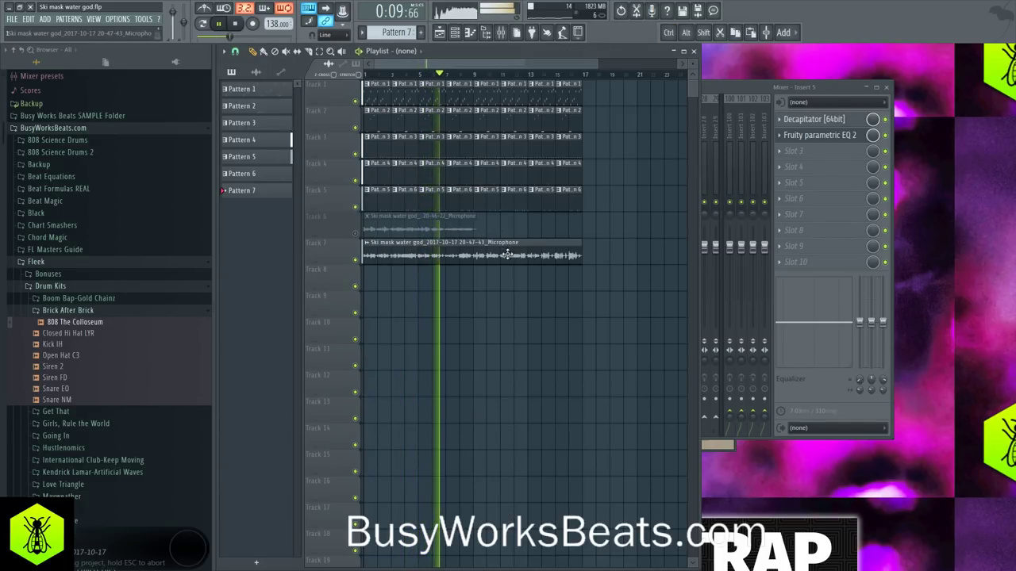
pyautogui.click(456, 34)
pyautogui.press('space')
# - Enable the 808's volume envelope with attack, hold, sustain and release at zero, adjust its decay, and audition it with the beat
pyautogui.click(294, 155)
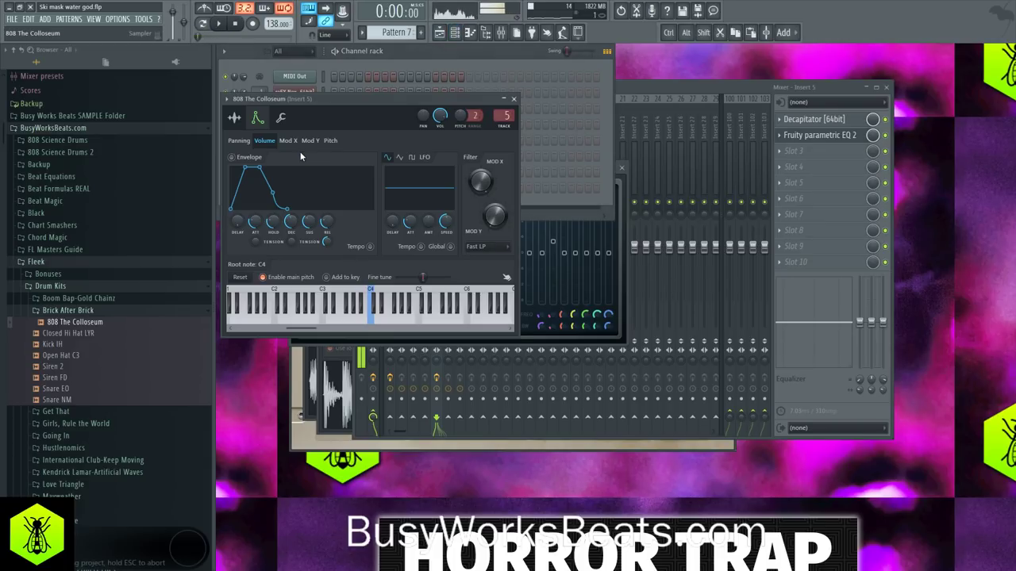
pyautogui.moveTo(259, 229); pyautogui.dragTo(259, 270)
pyautogui.press('space')
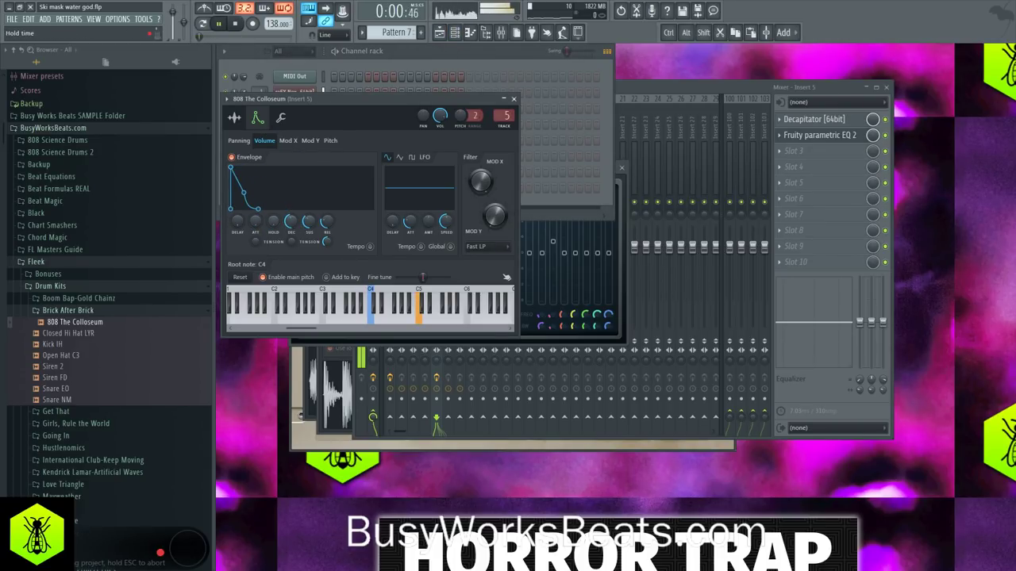
pyautogui.press('space')
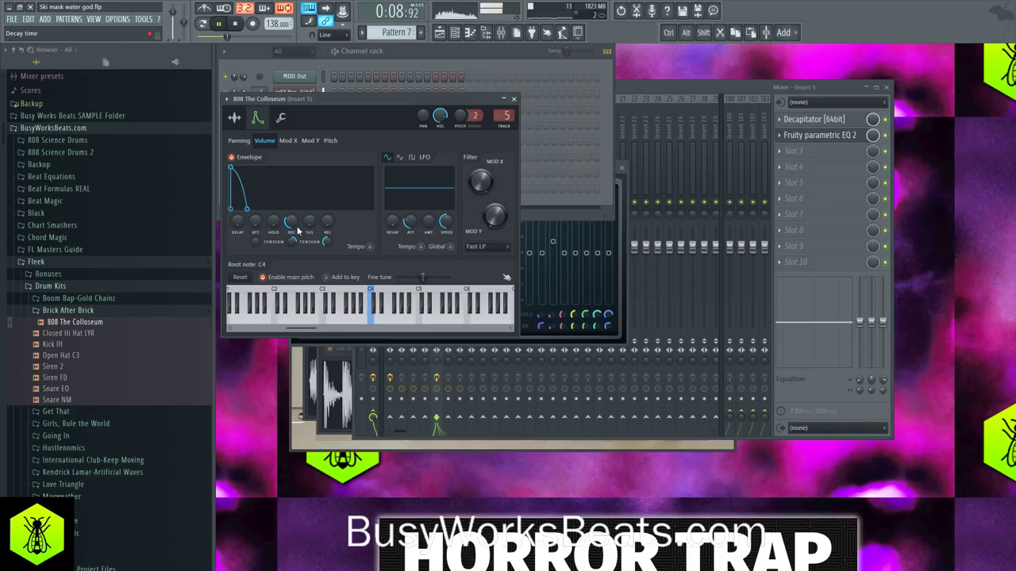
pyautogui.click(514, 101)
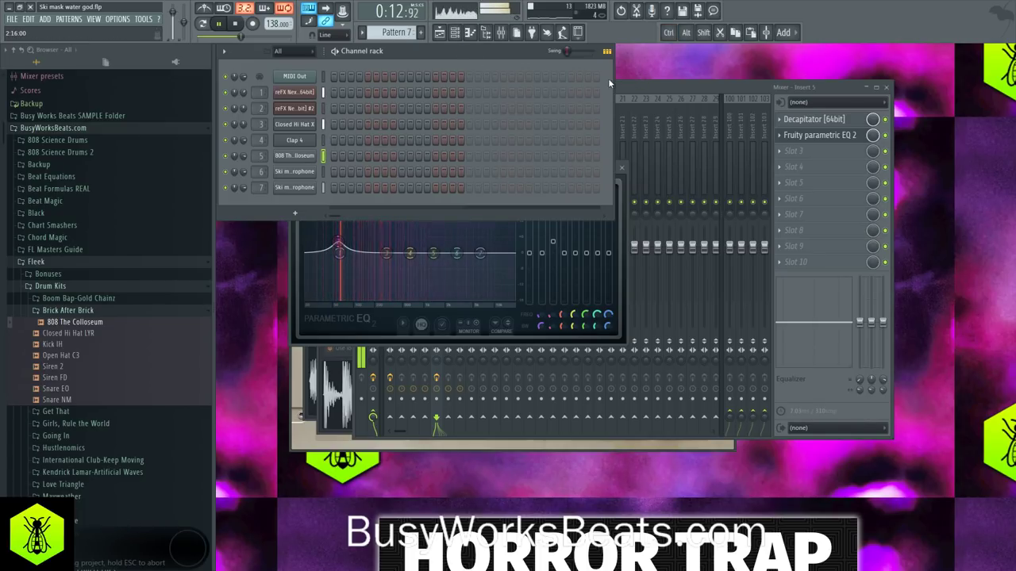
pyautogui.press('space')
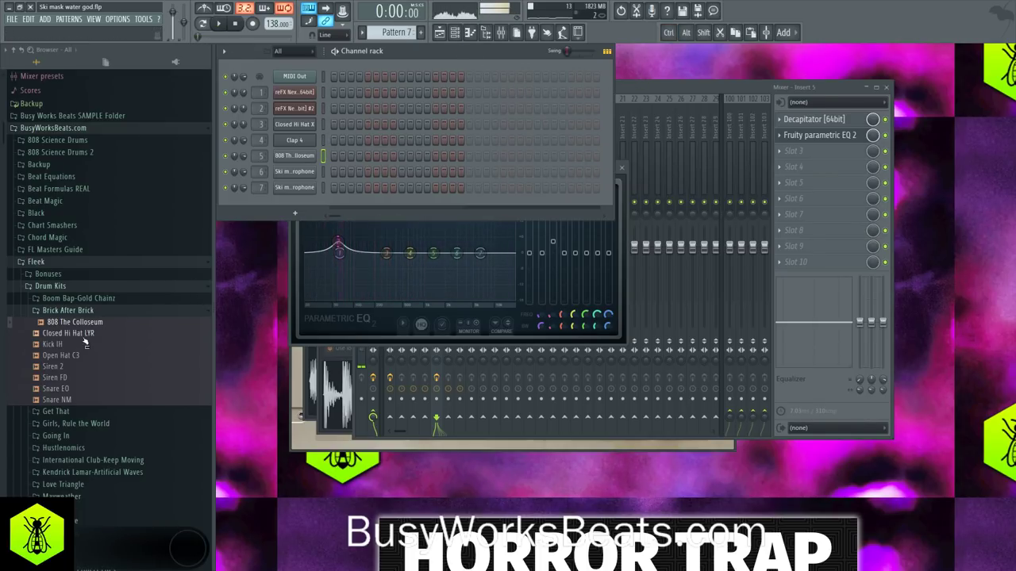
# - Add the Kick IH sample from the Brick After Brick kit as a new channel on mixer track 8
pyautogui.scroll(-3, 82, 345)
pyautogui.rightClick(61, 281)
pyautogui.click(100, 288)
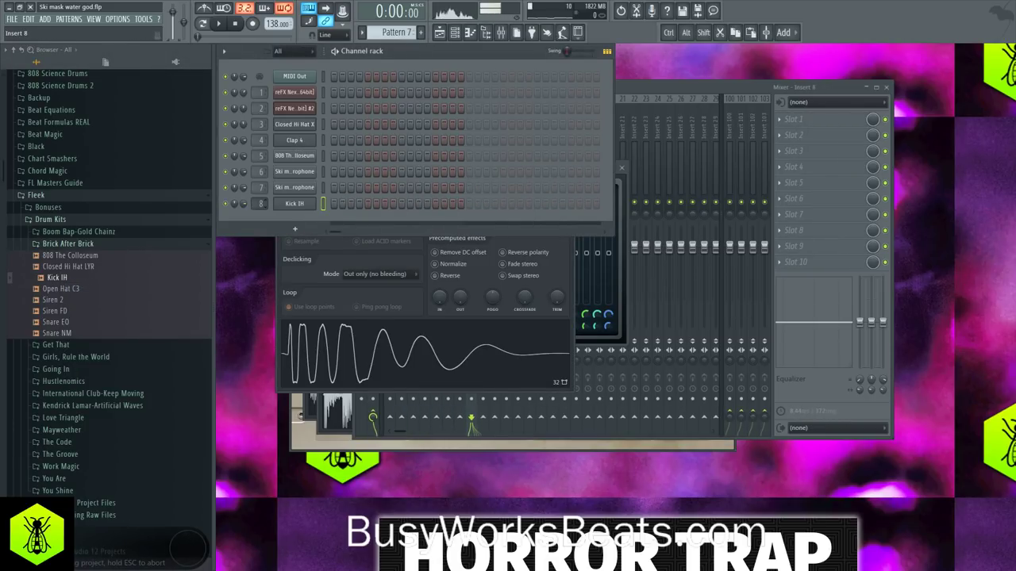
# - Copy the 808's step sequence onto the Kick IH channel in Pattern 5 and Pattern 6
pyautogui.press('-')
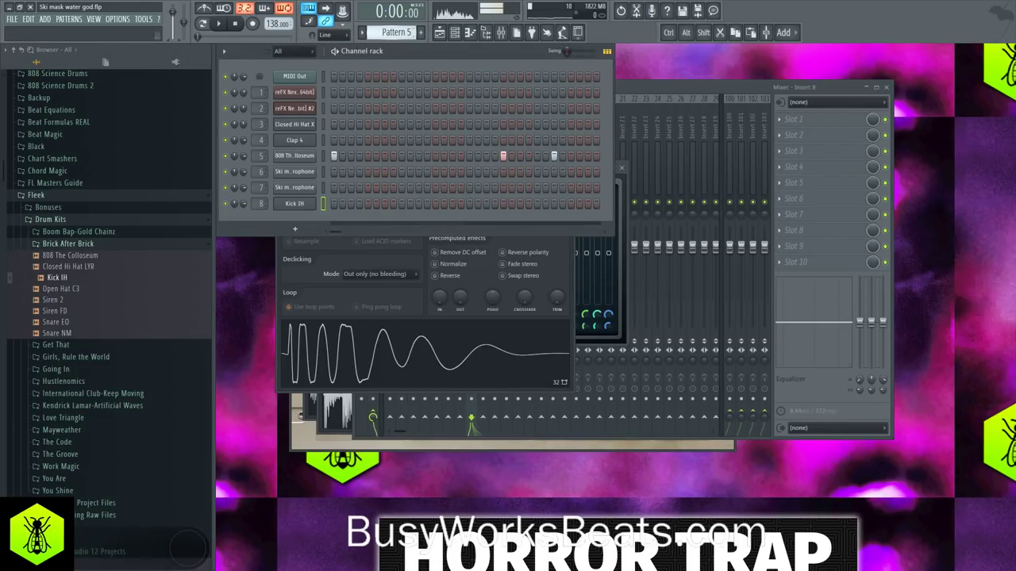
pyautogui.click(322, 203)
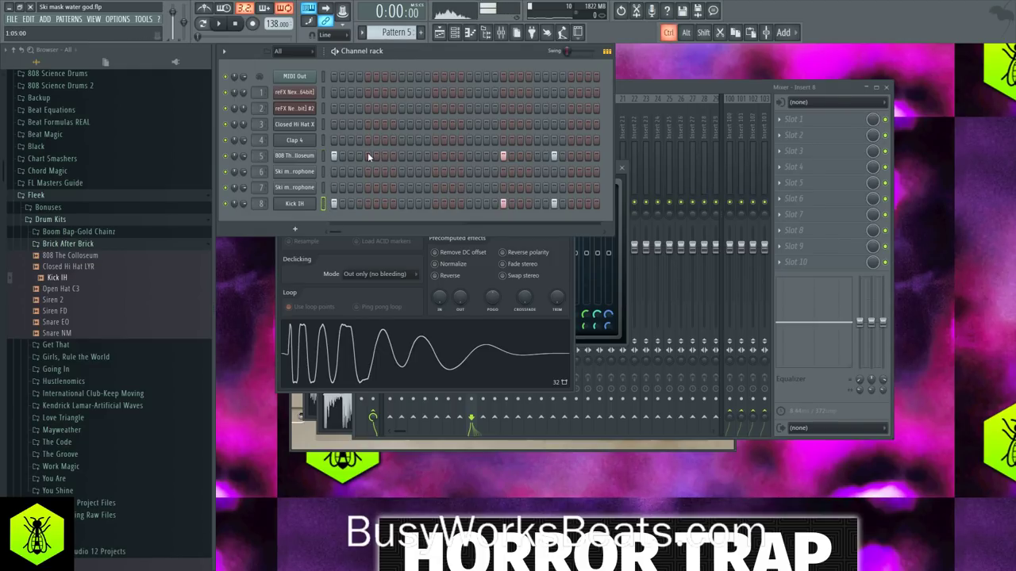
pyautogui.scroll(-1, 387, 36)
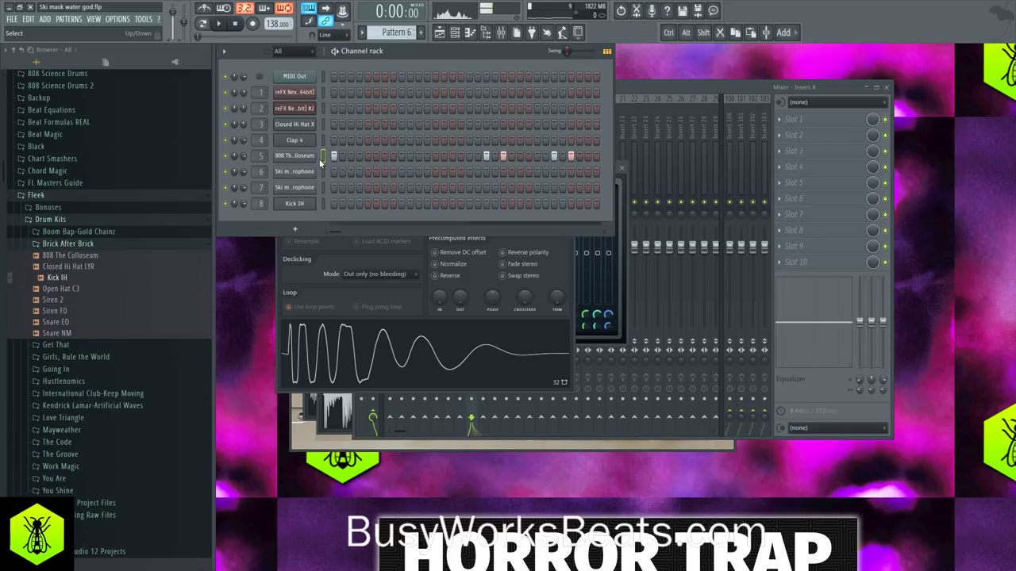
pyautogui.hotkey('ctrl', 'v')
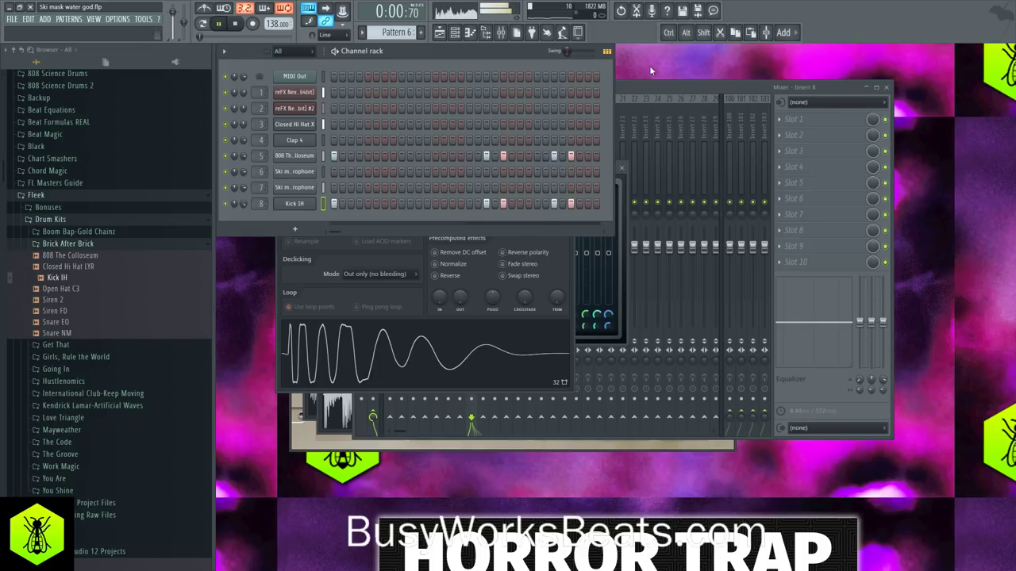
# - Reset the vocal's mixer track 7 fader and load Fruity Parametric EQ 2 into its first effect slot
pyautogui.click(639, 84)
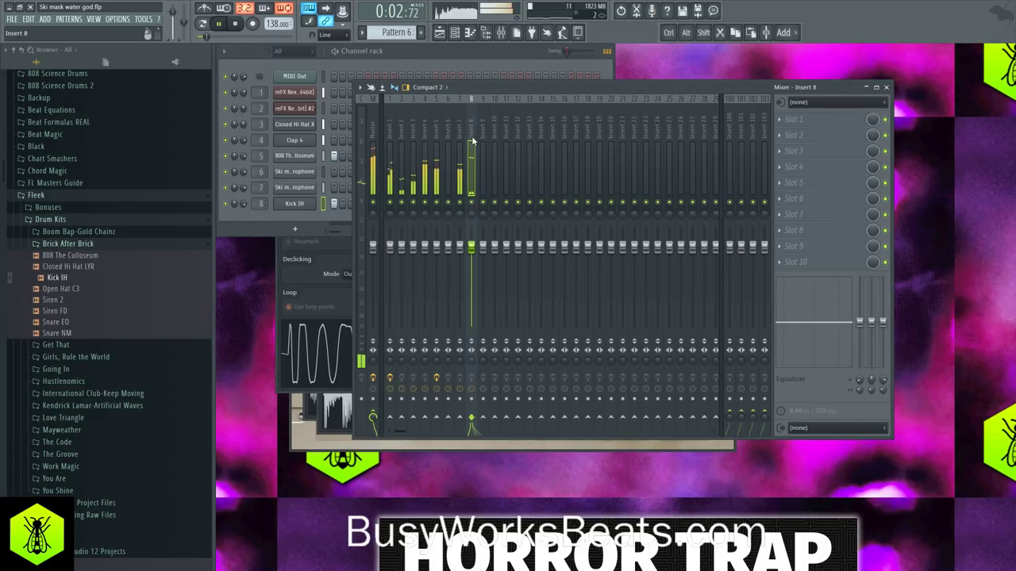
pyautogui.moveTo(458, 248); pyautogui.dragTo(462, 256)
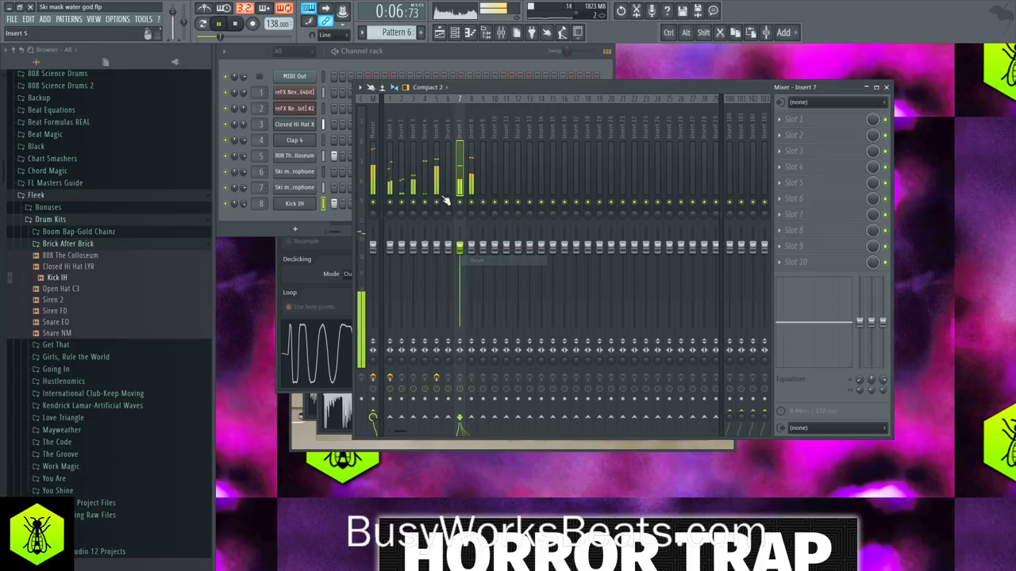
pyautogui.click(820, 122)
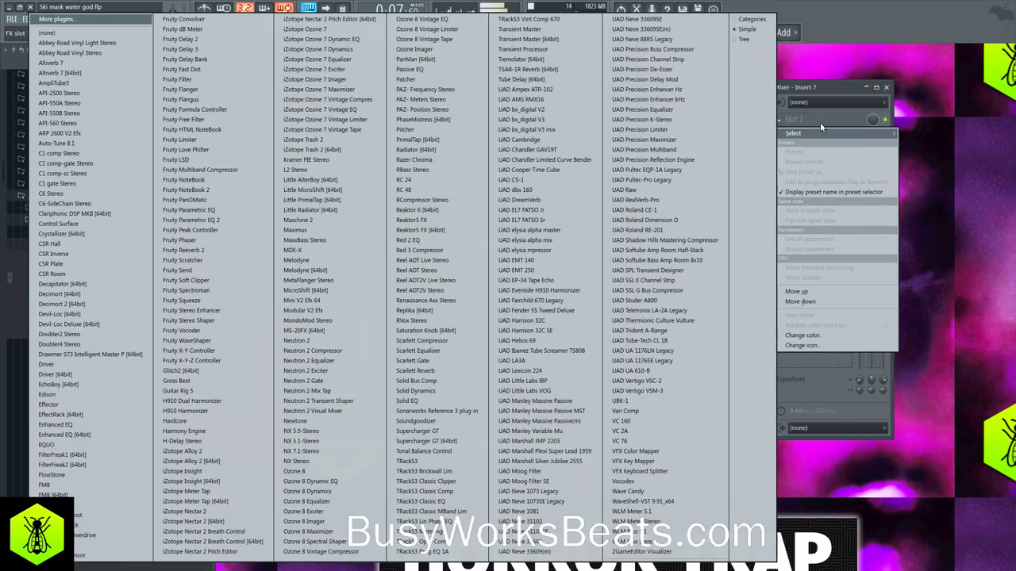
pyautogui.click(250, 220)
# - High-pass the vocal's low end, boost EQ bands 6 and 7, and raise band 4 by about 4.3 dB at 645 Hz
pyautogui.moveTo(284, 198); pyautogui.dragTo(311, 198)
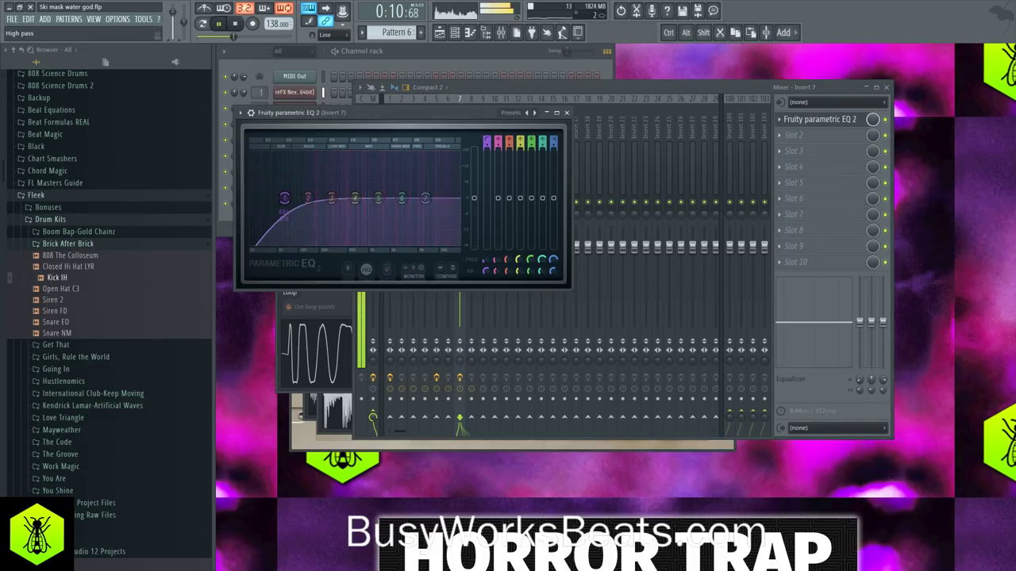
pyautogui.moveTo(425, 198); pyautogui.dragTo(388, 190)
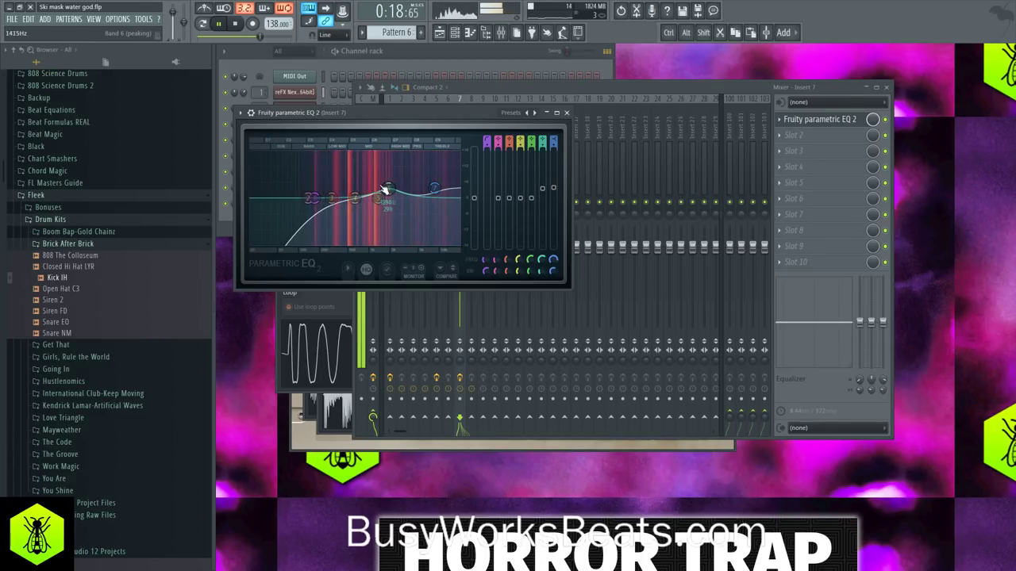
pyautogui.moveTo(356, 197); pyautogui.dragTo(355, 183)
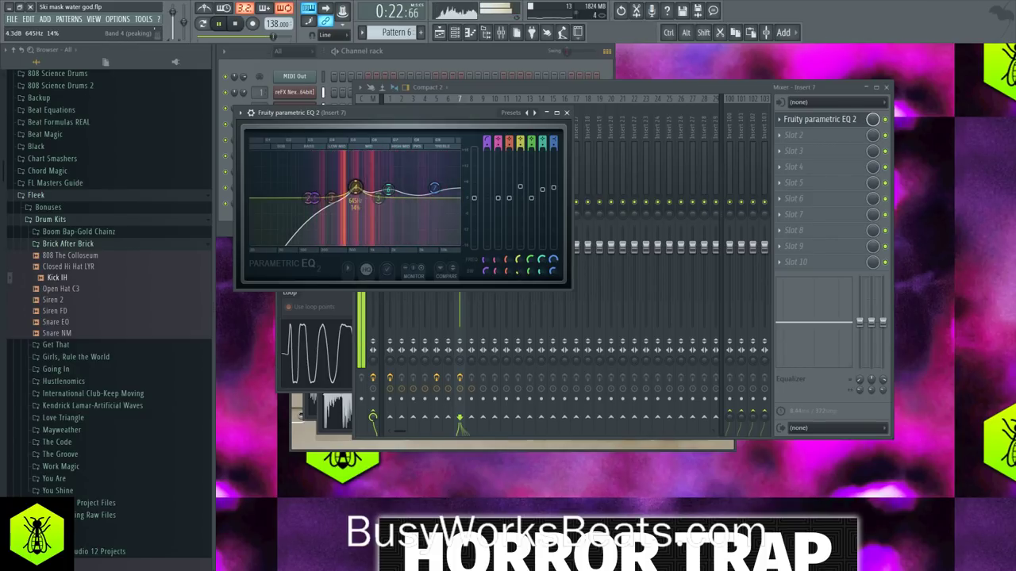
pyautogui.click(566, 112)
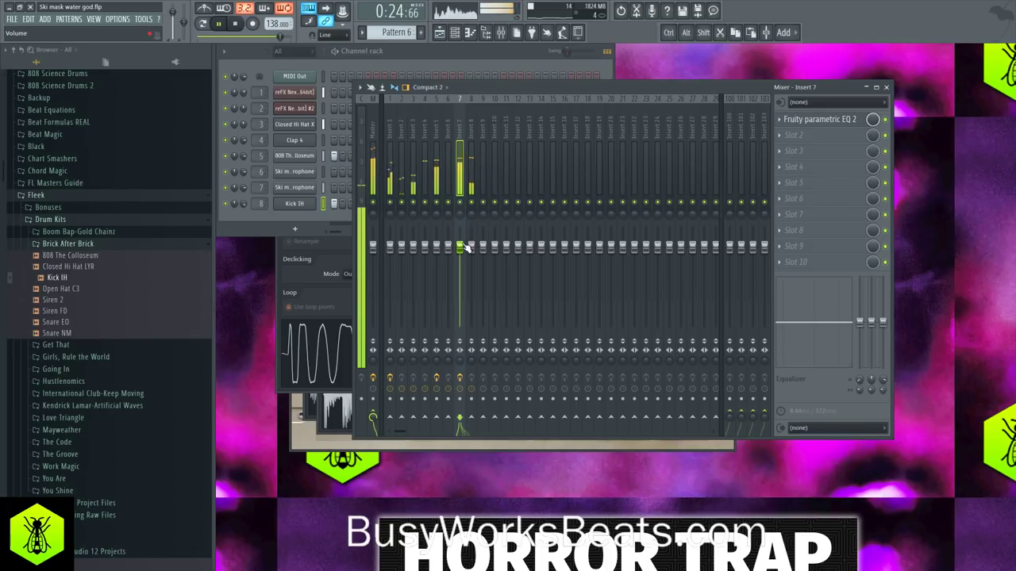
# - Load MicroShift [64bit] into the vocal track's second effect slot and lower its mix and detune amounts
pyautogui.click(794, 135)
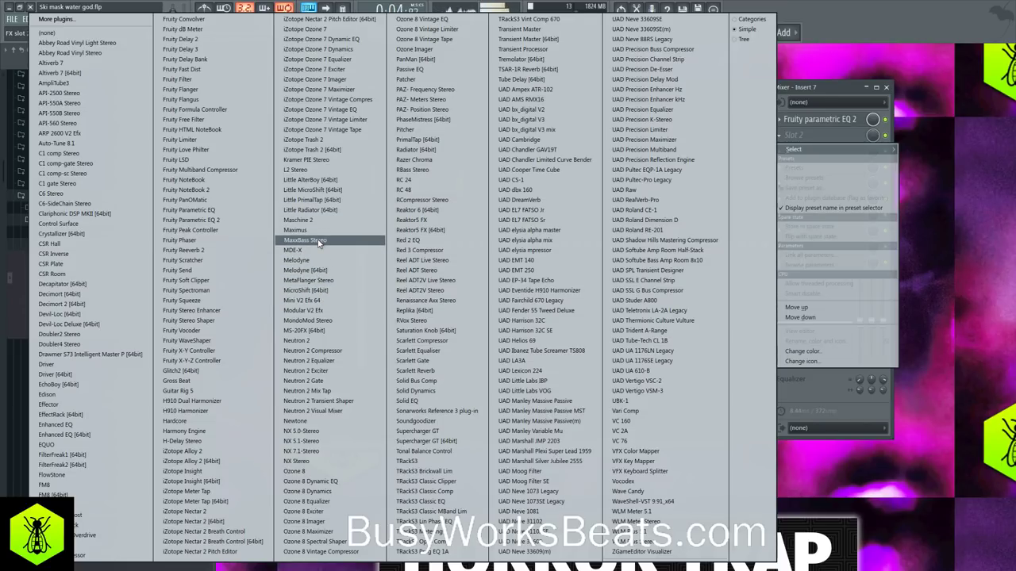
pyautogui.click(314, 291)
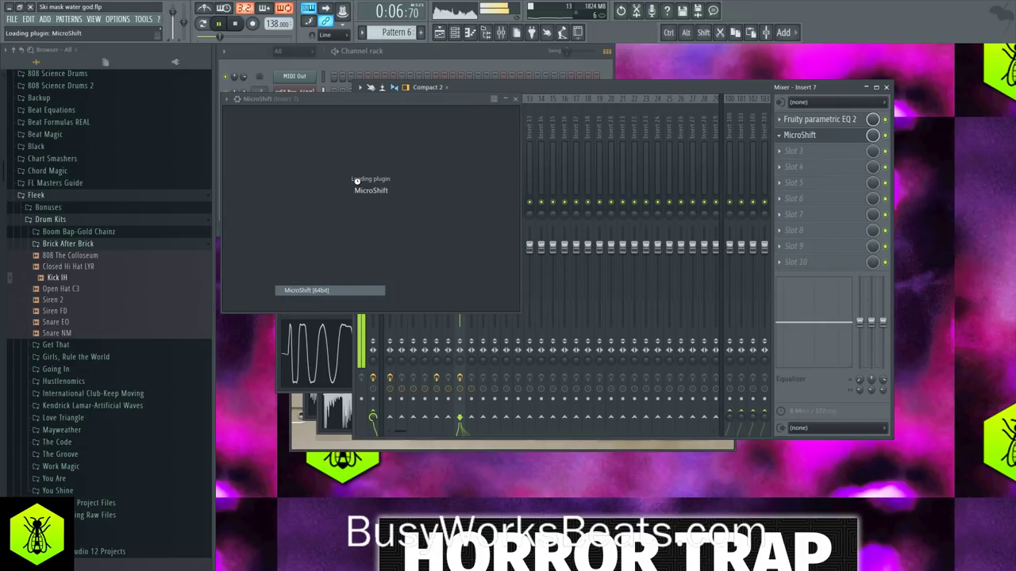
pyautogui.press('space')
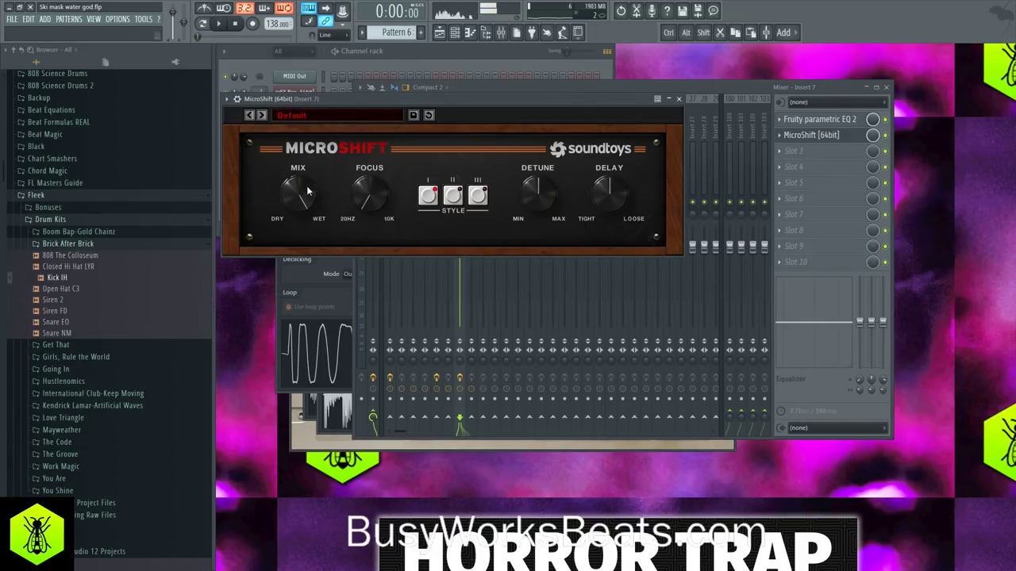
pyautogui.moveTo(537, 192); pyautogui.dragTo(532, 238)
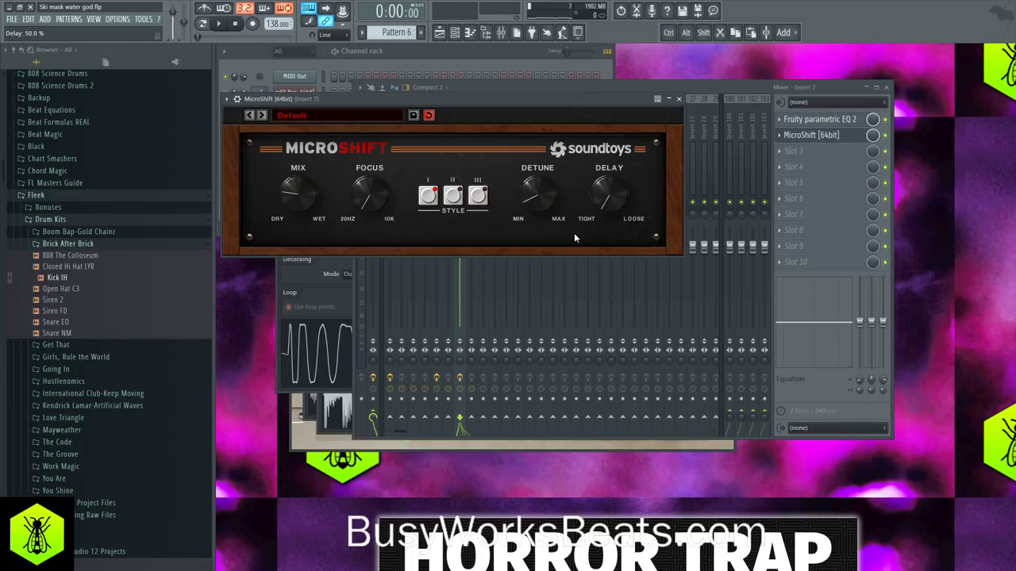
# - Play the song and set MicroShift's mix on the vocal to 42%
pyautogui.click(707, 87)
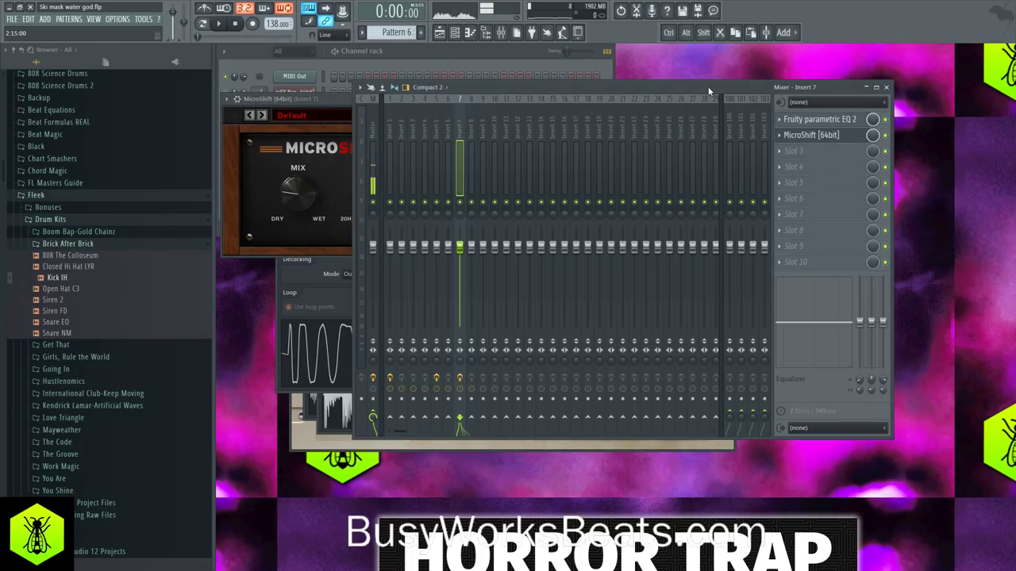
pyautogui.click(330, 97)
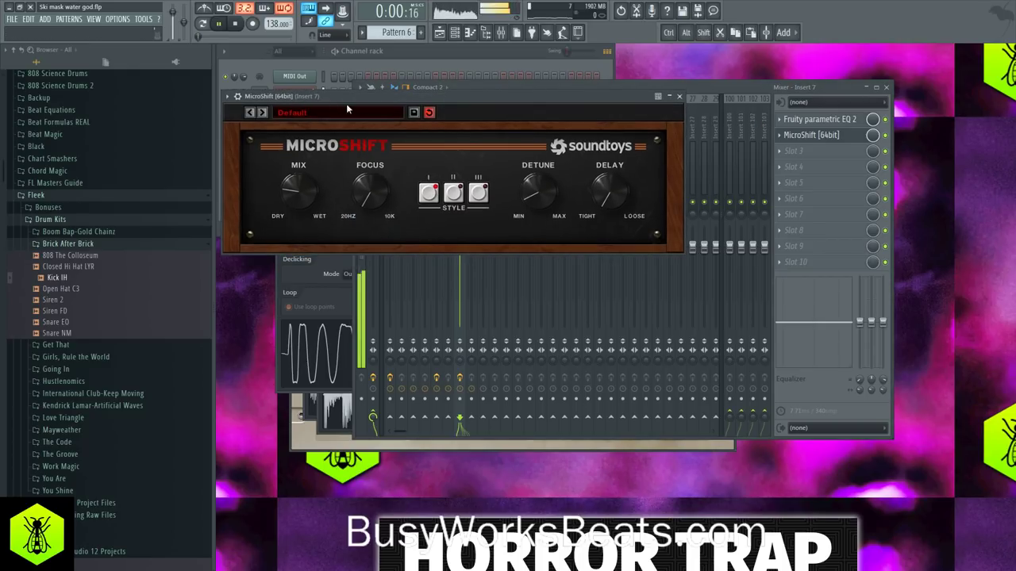
pyautogui.moveTo(470, 103); pyautogui.dragTo(472, 93)
pyautogui.press('space')
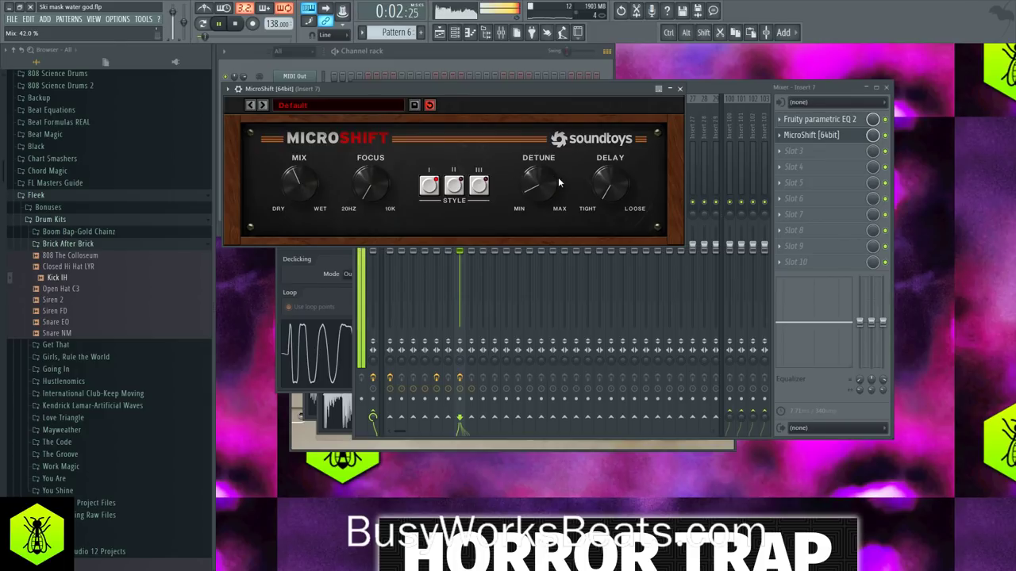
pyautogui.click(680, 89)
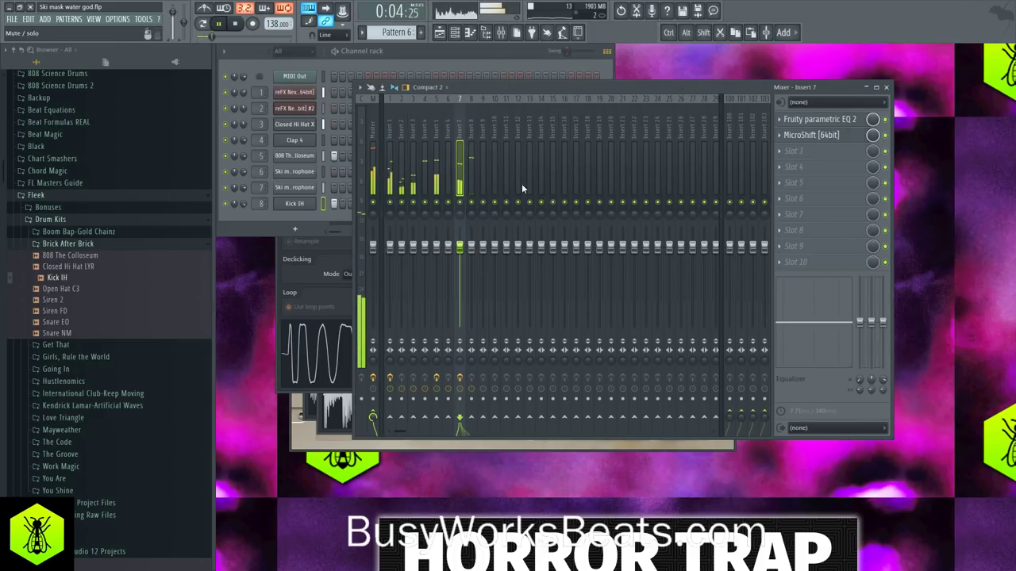
# - Check the vocal's EQ curve and load UAD DreamVerb into the first effect slot of Insert 100
pyautogui.click(834, 119)
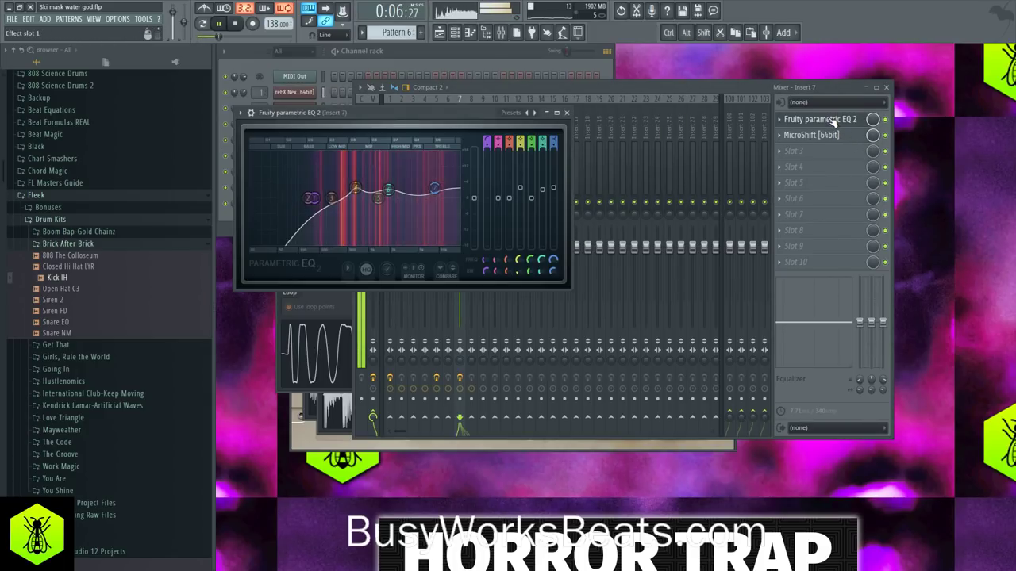
pyautogui.click(833, 119)
pyautogui.click(394, 132)
pyautogui.press('space')
pyautogui.click(728, 131)
pyautogui.click(794, 119)
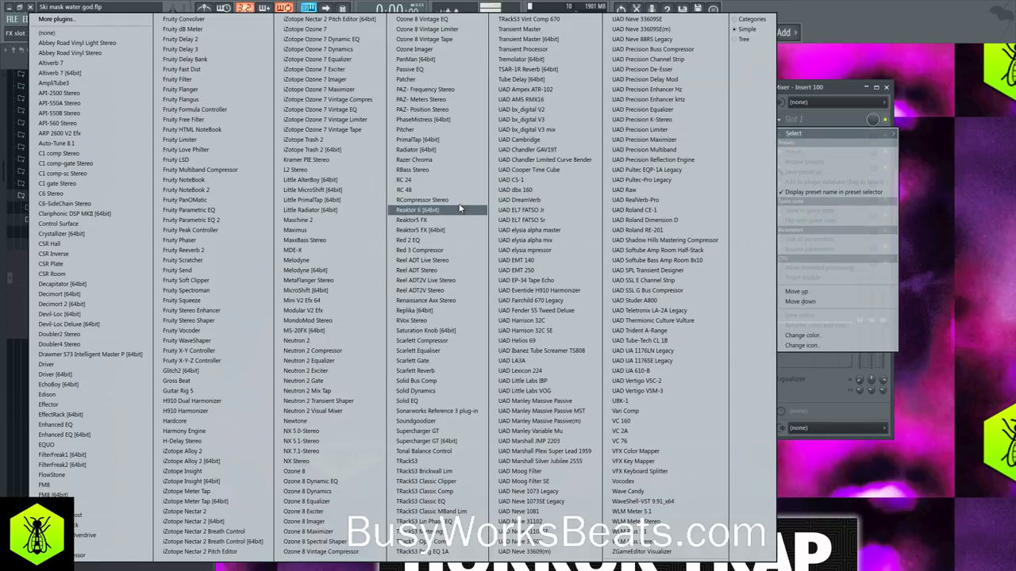
pyautogui.click(542, 202)
# - Apply the HALL Large Symphony preset to DreamVerb and play the song
pyautogui.click(671, 132)
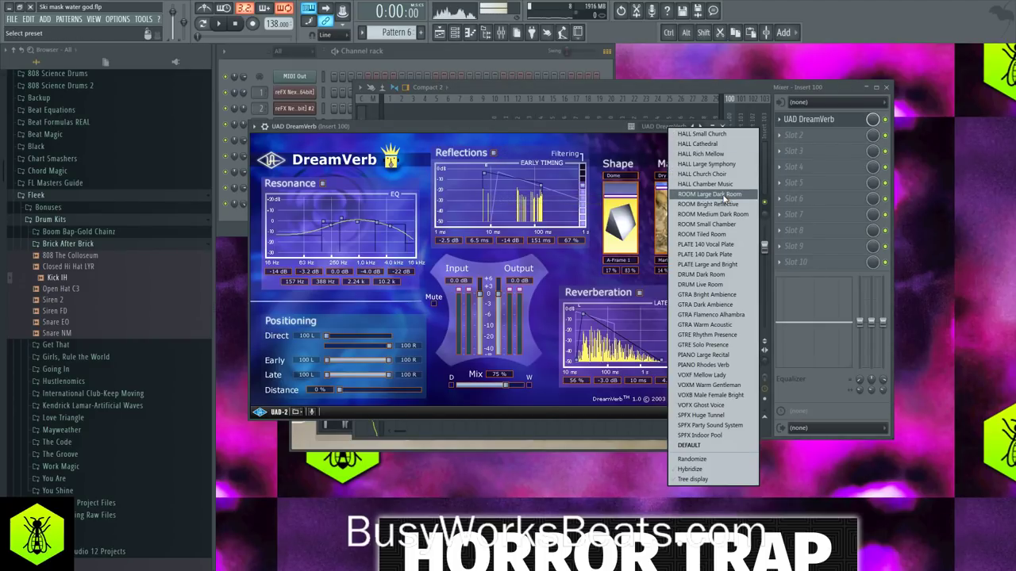
pyautogui.click(706, 164)
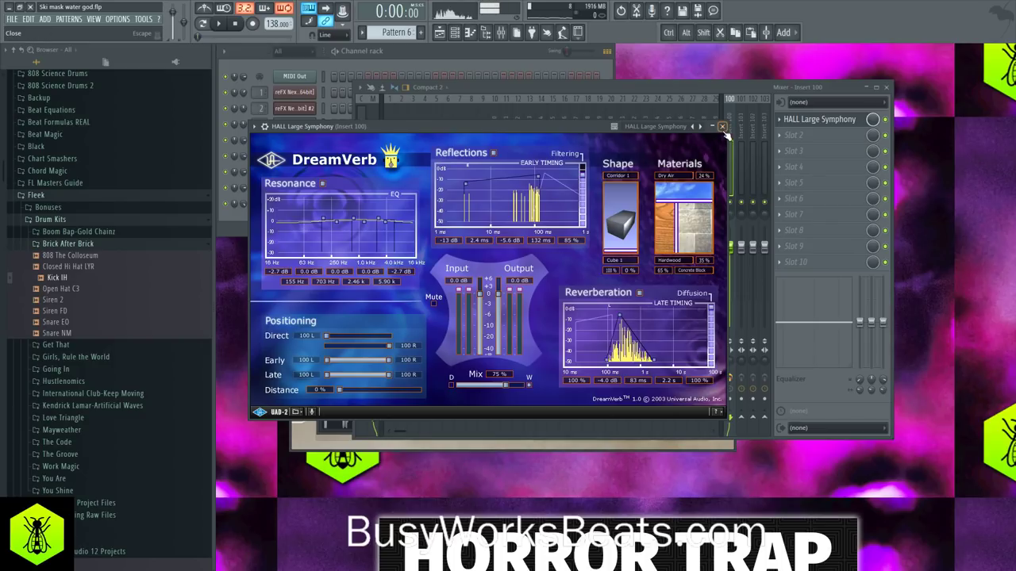
pyautogui.click(721, 127)
pyautogui.press('space')
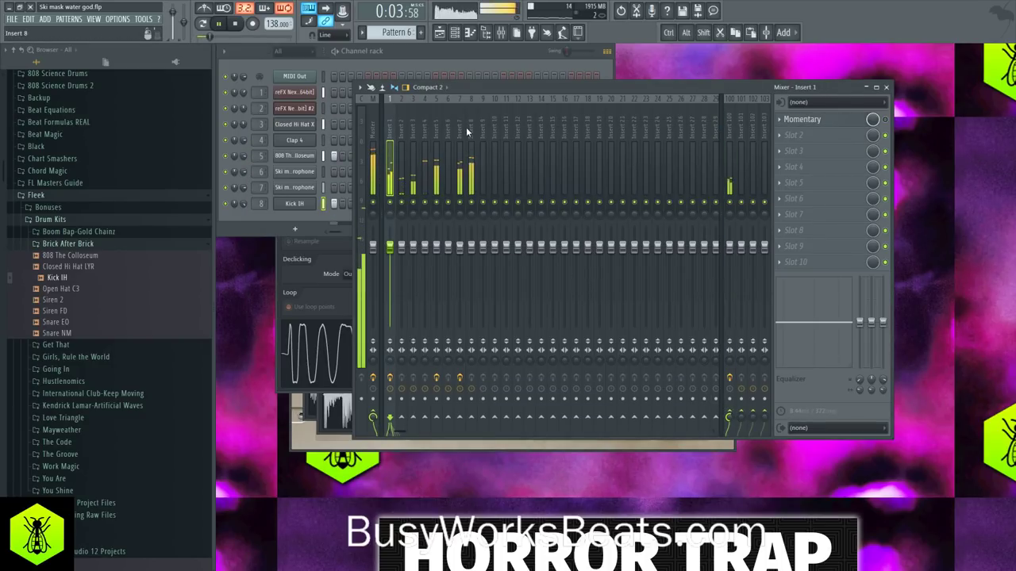
# - Lower Insert 1's fader slightly and adjust the reverb and delay modulation of its Nexus BL Bells 2 sound
pyautogui.press('space')
pyautogui.moveTo(394, 270); pyautogui.dragTo(393, 276)
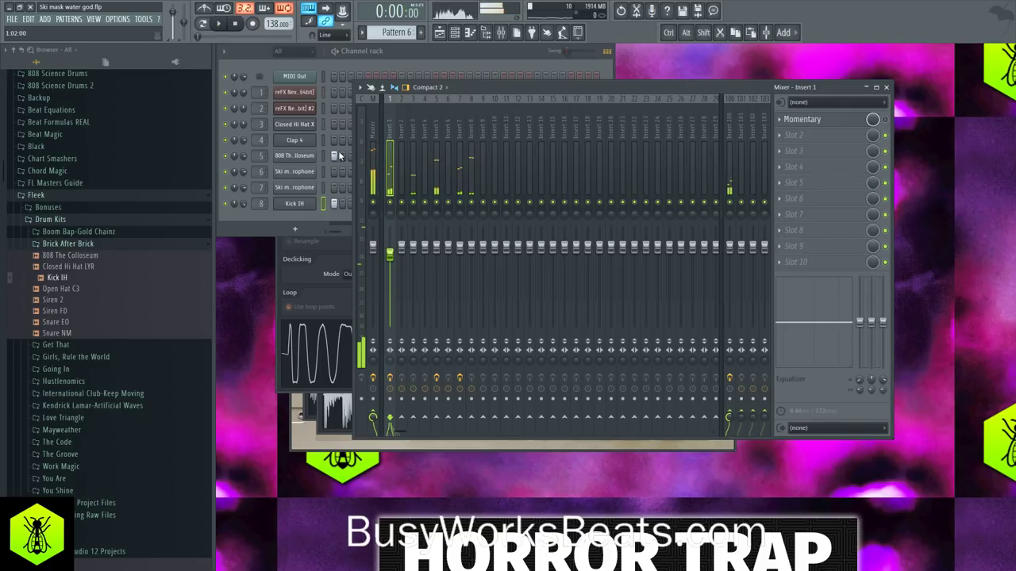
pyautogui.click(306, 93)
pyautogui.click(289, 174)
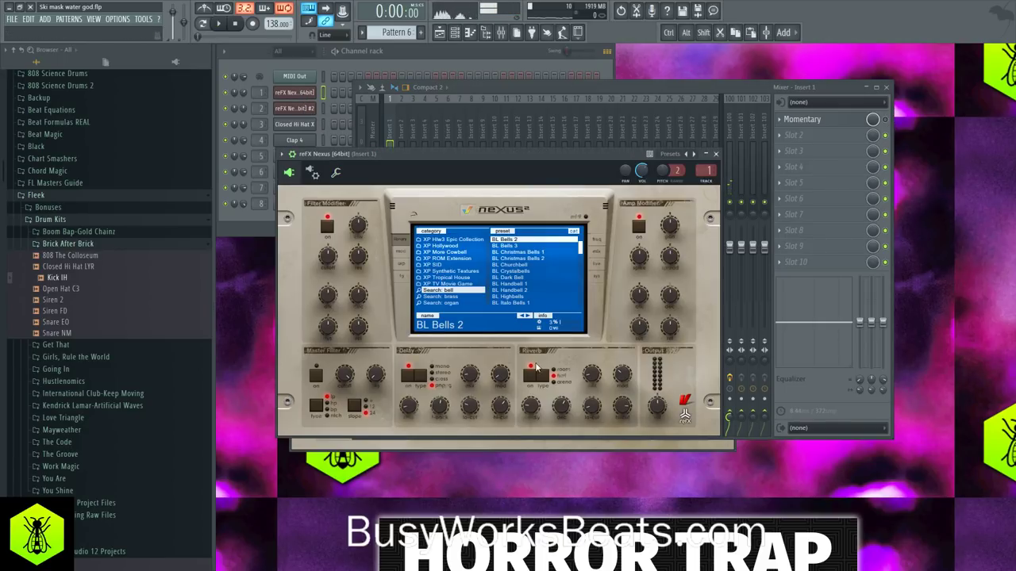
pyautogui.moveTo(499, 376)
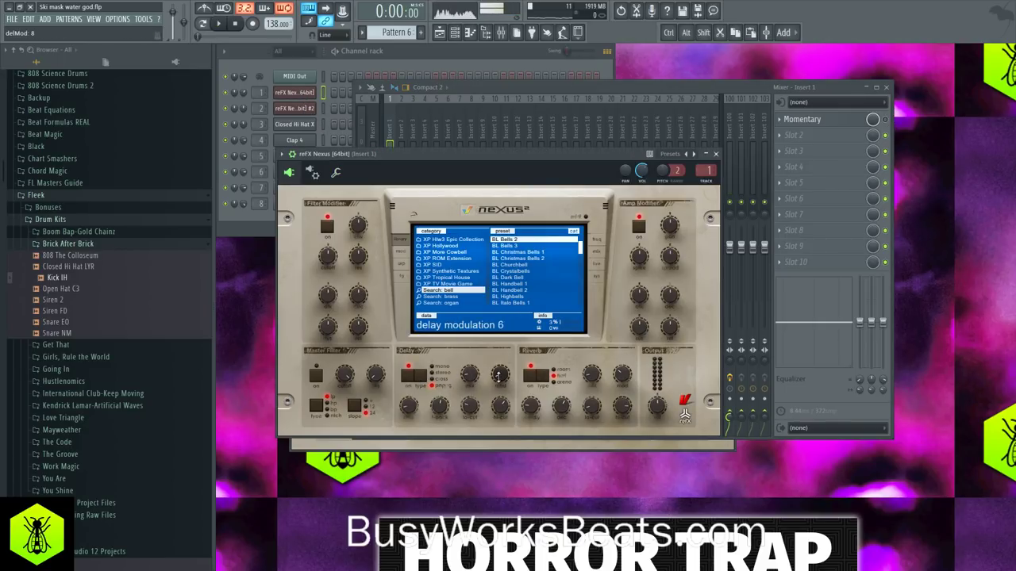
pyautogui.press('space')
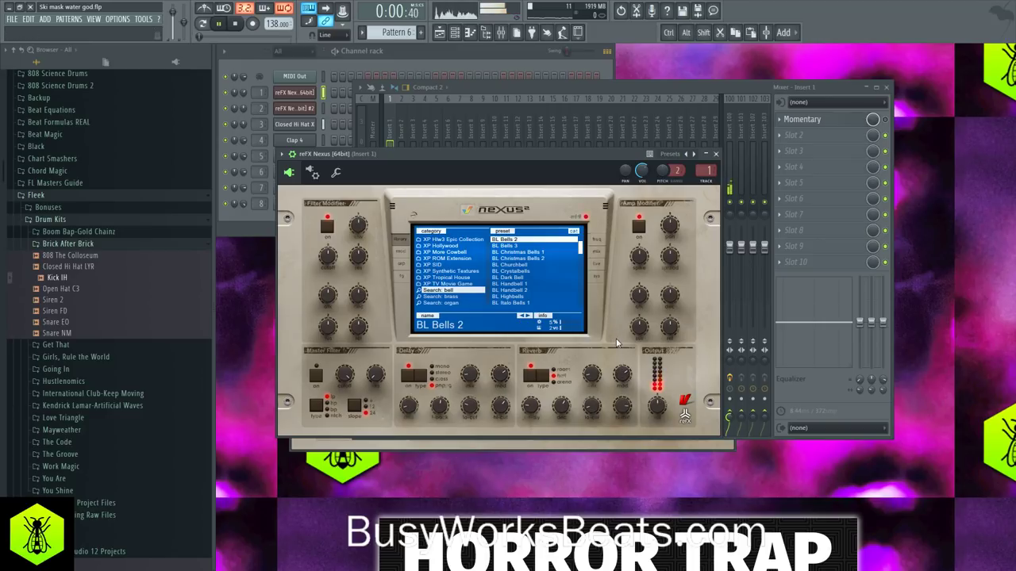
pyautogui.moveTo(619, 378); pyautogui.dragTo(620, 368)
pyautogui.moveTo(500, 376); pyautogui.dragTo(499, 363)
pyautogui.press('space')
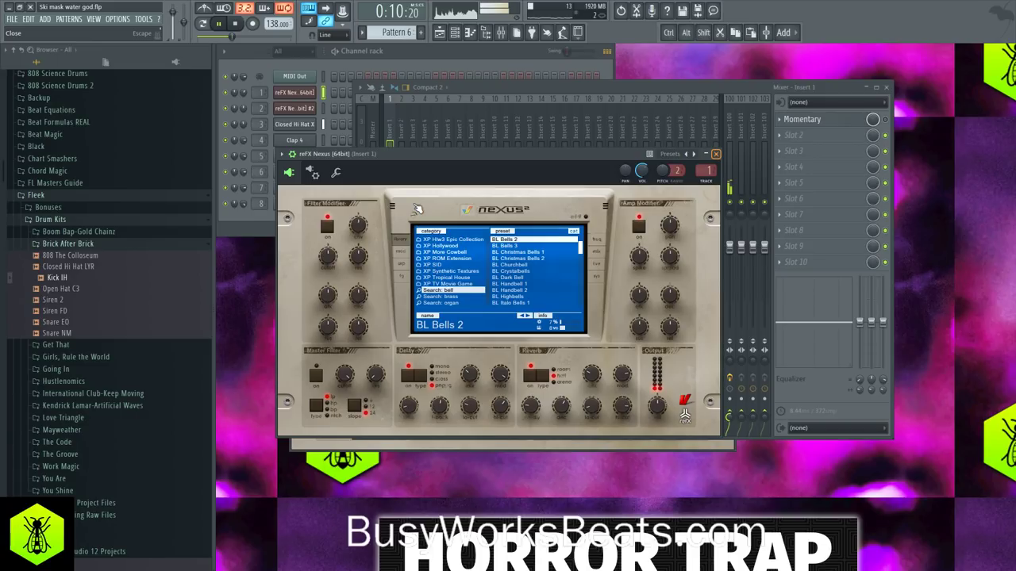
pyautogui.press('Escape')
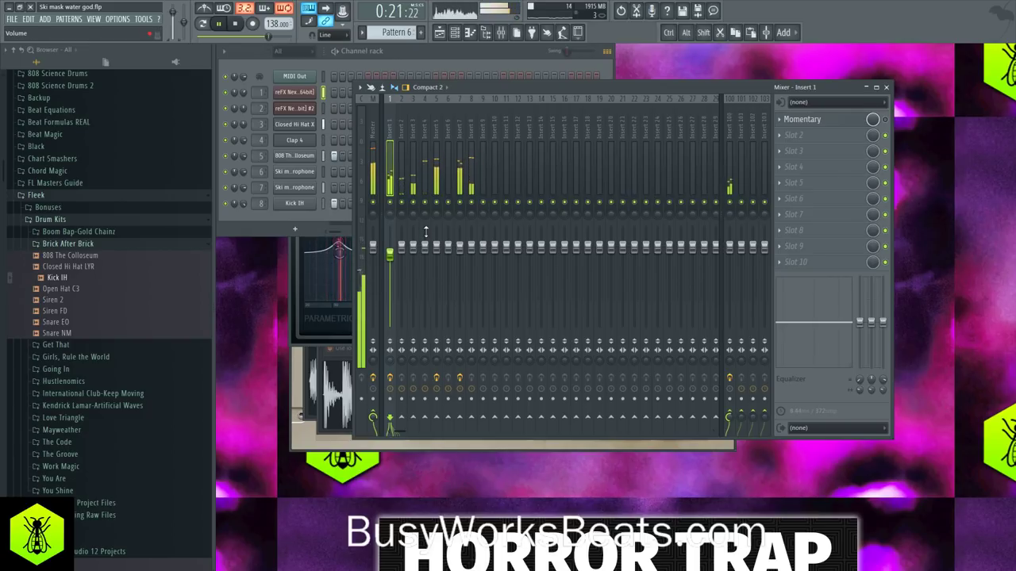
# - Show the playlist with the browser hidden and save the project during playback
pyautogui.click(249, 213)
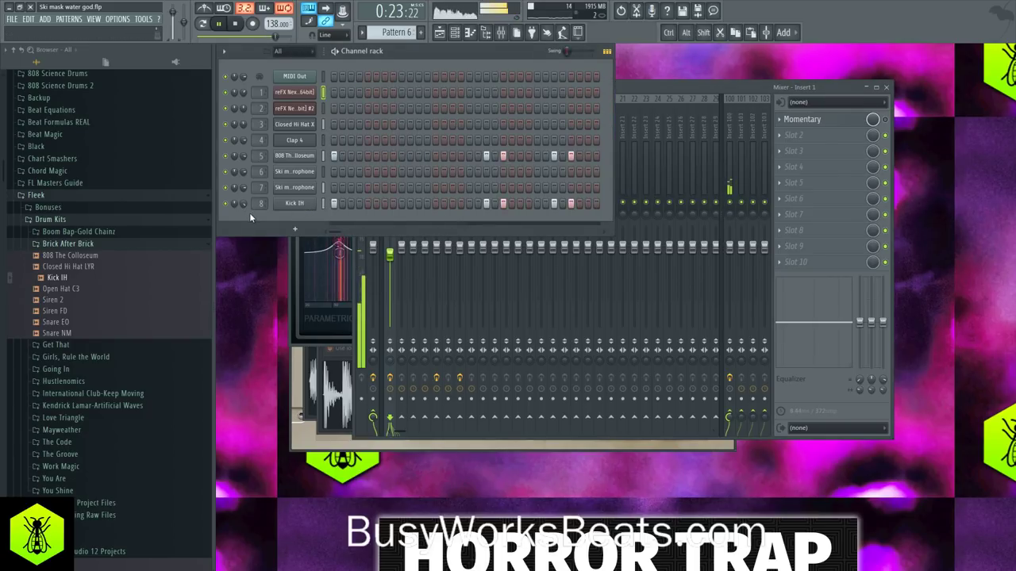
pyautogui.click(441, 33)
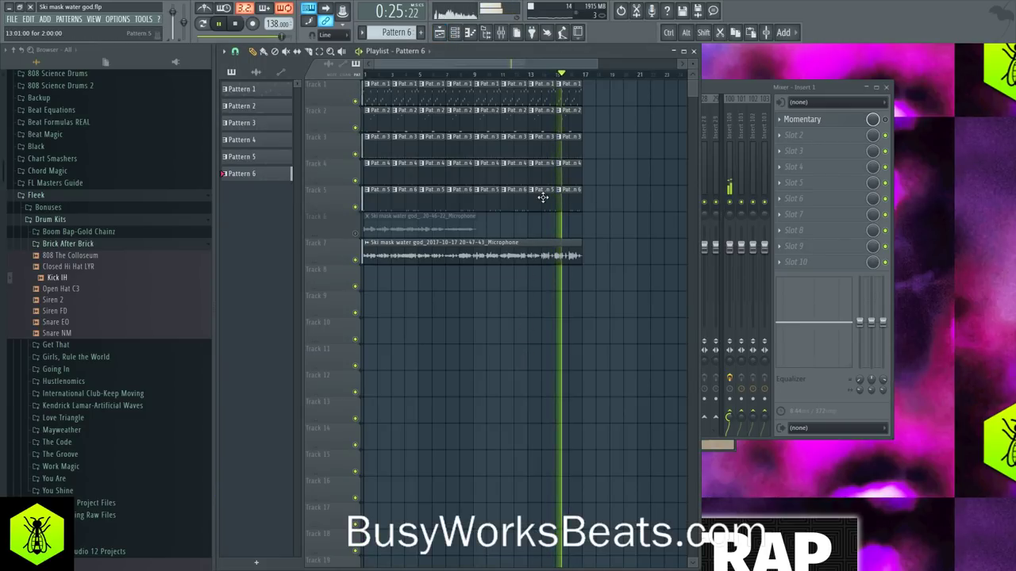
pyautogui.press('space')
pyautogui.hotkey('ctrl', 's')
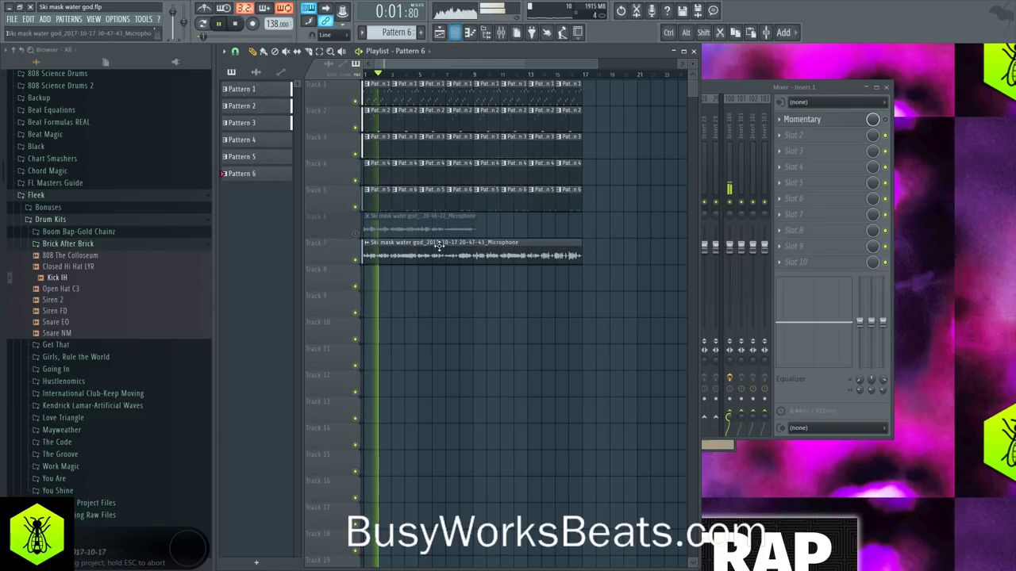
pyautogui.click(486, 33)
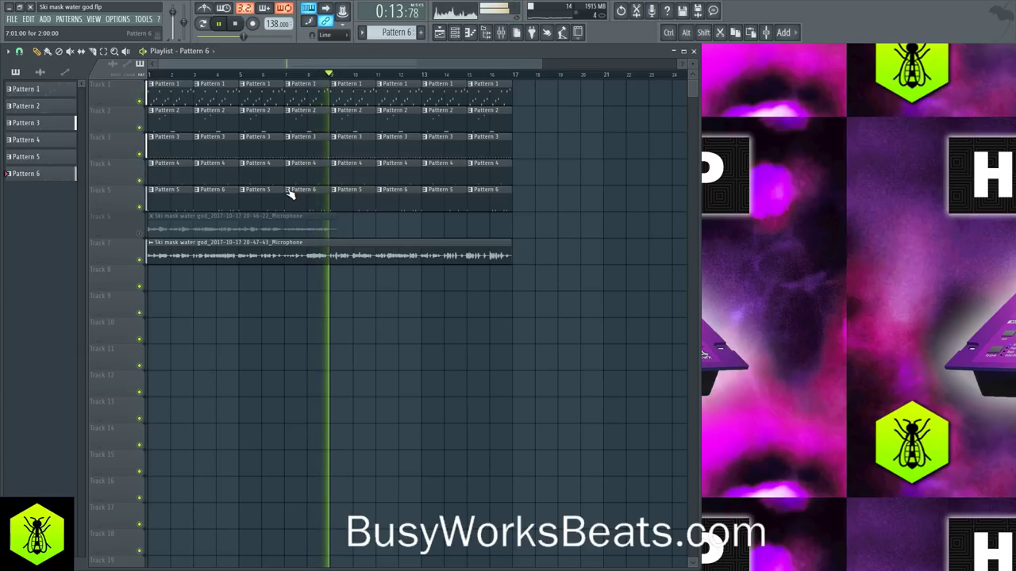
# - Make the Pattern 5 clip at bar 13 unique and open the new pattern for editing
pyautogui.click(424, 192)
pyautogui.click(437, 258)
pyautogui.click(425, 191)
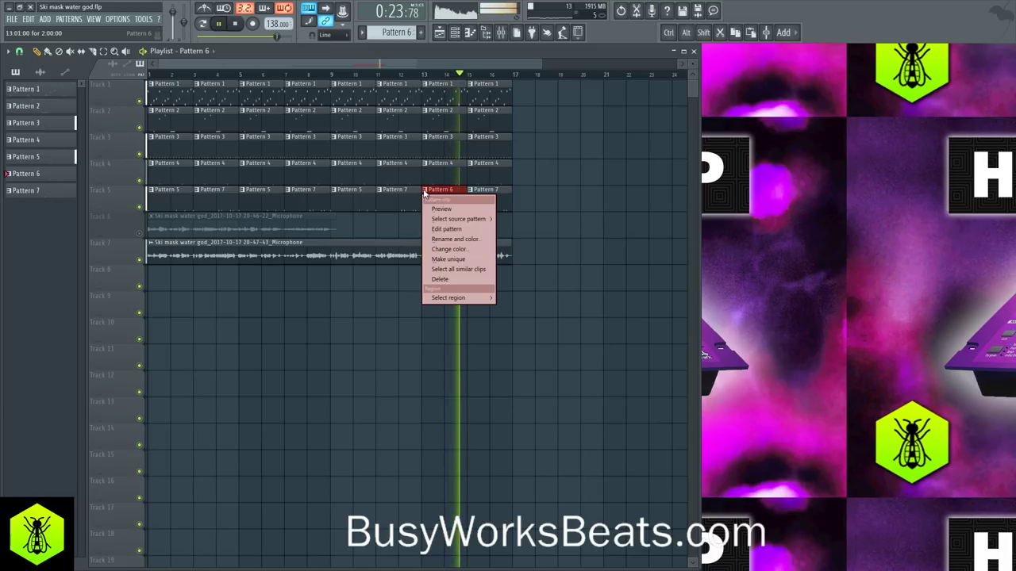
pyautogui.click(433, 229)
pyautogui.click(1008, 50)
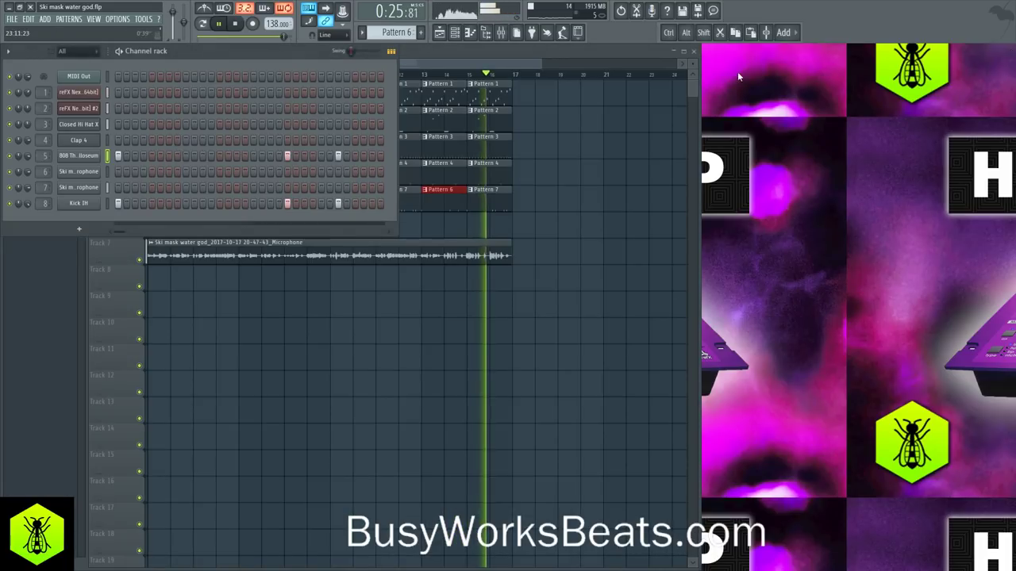
pyautogui.click(391, 51)
# - Loop bars 13 and 14 and add 808 and Kick IH hits at steps 19 and 29 of Pattern 6
pyautogui.moveTo(423, 76); pyautogui.dragTo(466, 75)
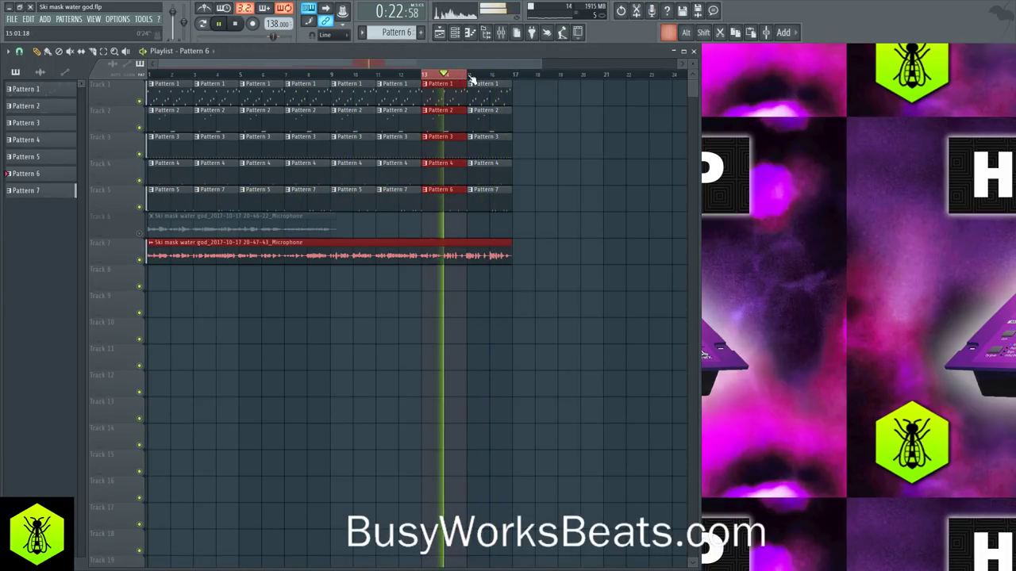
pyautogui.press('F6')
pyautogui.click(270, 155)
pyautogui.click(271, 203)
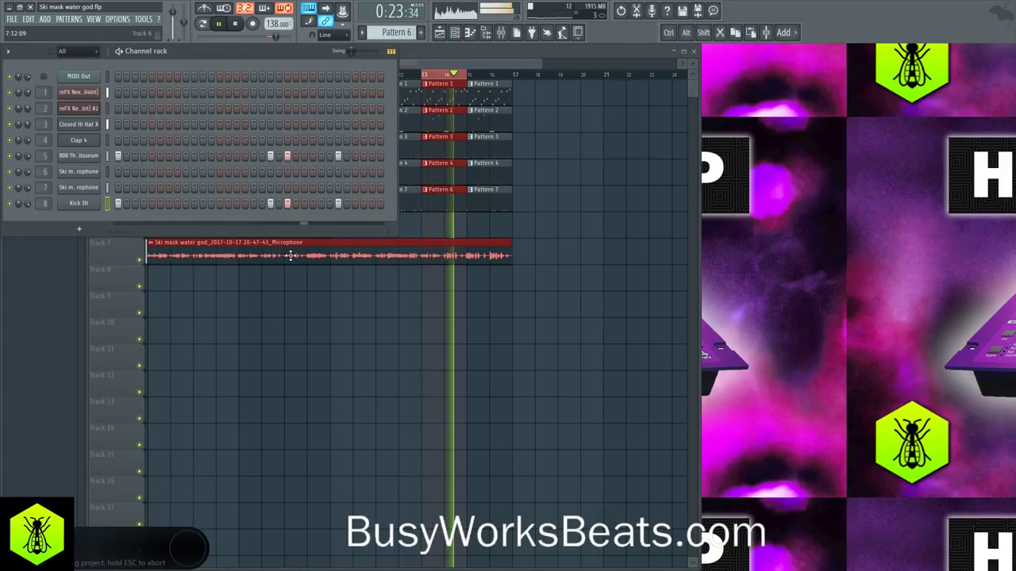
pyautogui.click(354, 156)
pyautogui.press('F6')
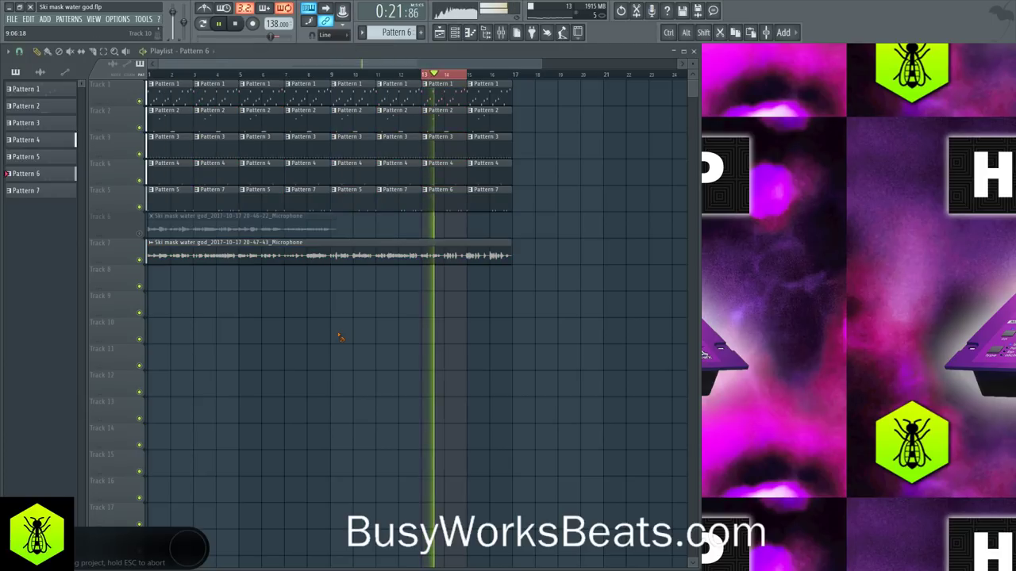
# - Inspect the 808's notes in Pattern 6 and listen to the looped section
pyautogui.click(455, 33)
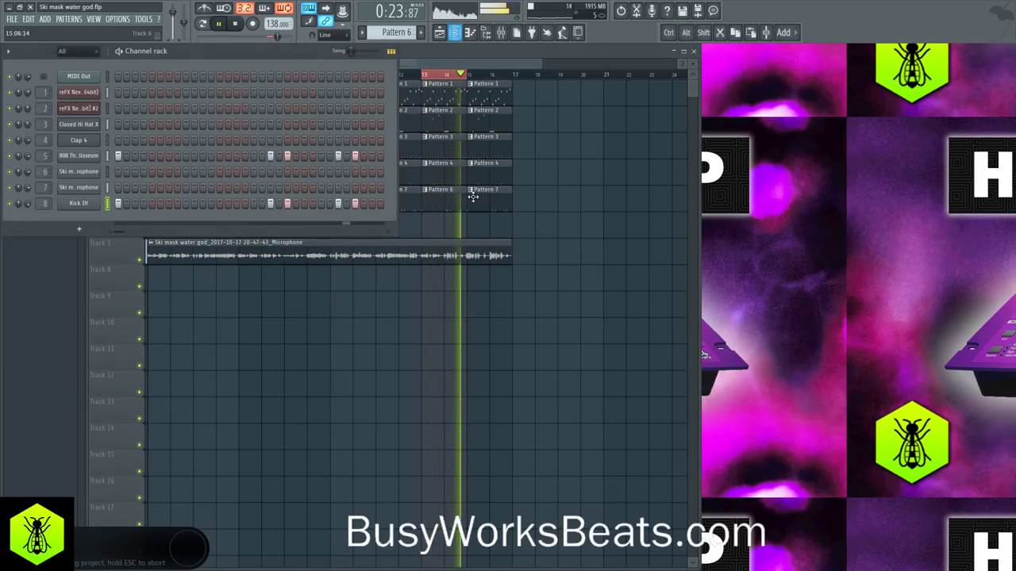
pyautogui.rightClick(107, 156)
pyautogui.click(106, 156)
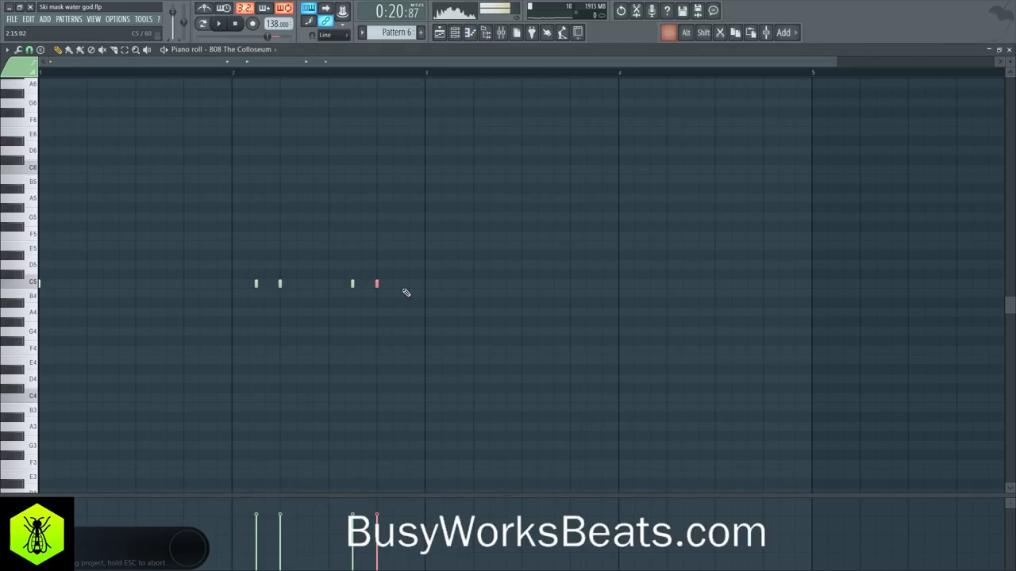
pyautogui.press('space')
pyautogui.click(1009, 50)
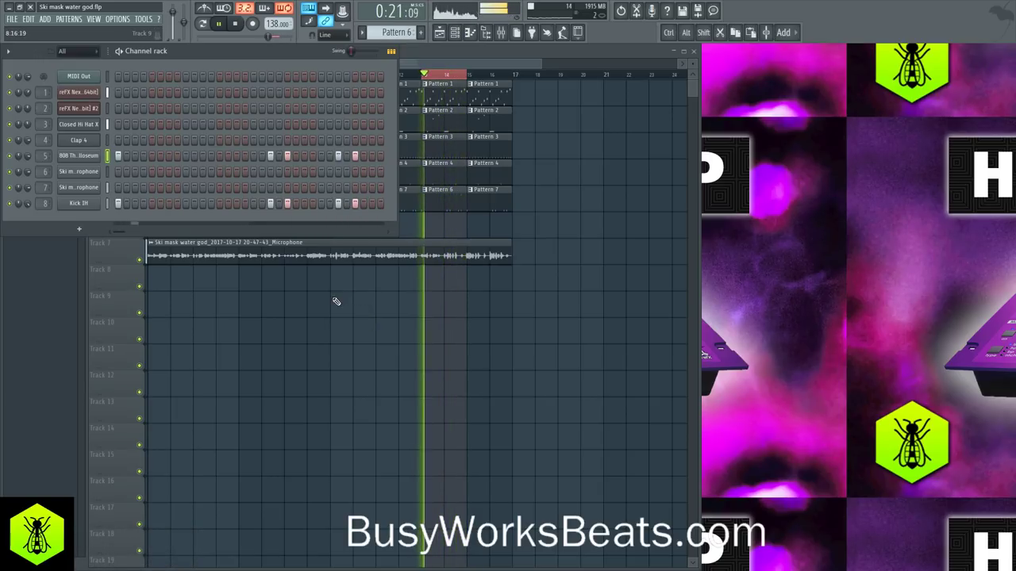
pyautogui.press('F6')
pyautogui.press('space')
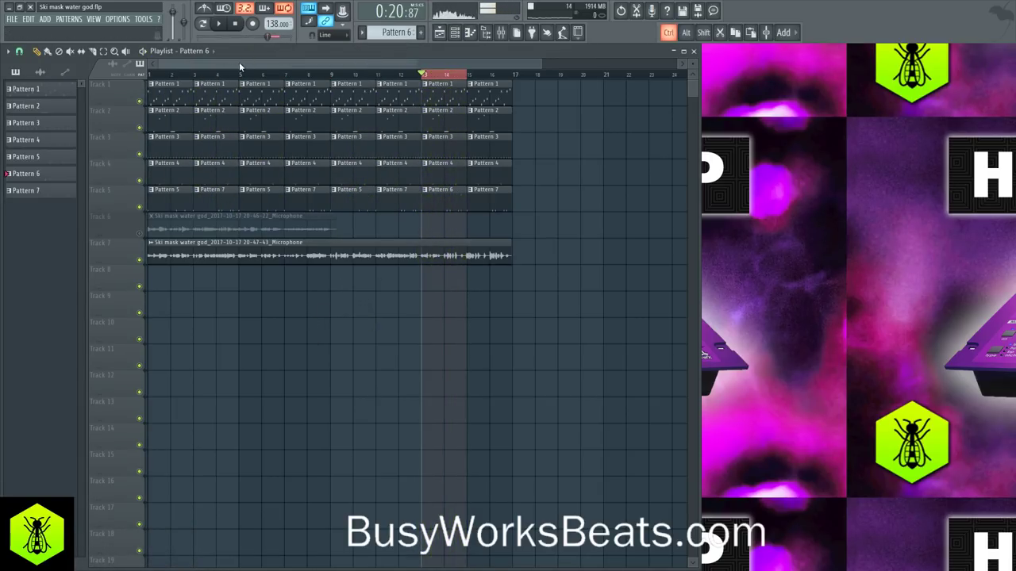
# - Clear the loop selection, make the Pattern 7 clip at bar 7 unique, and open its 808 notes
pyautogui.hotkey('ctrl', 'd')
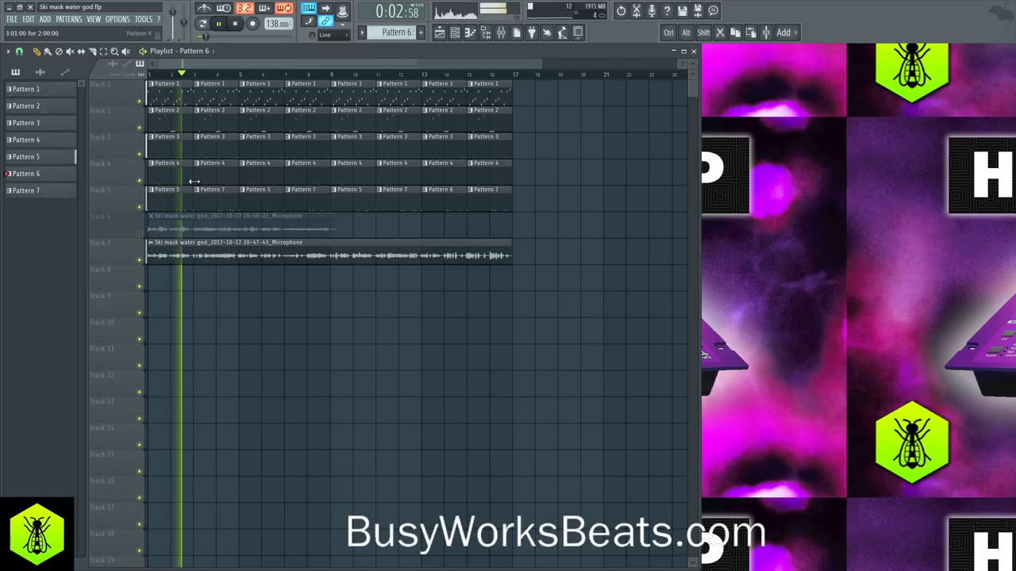
pyautogui.rightClick(287, 195)
pyautogui.press('Escape')
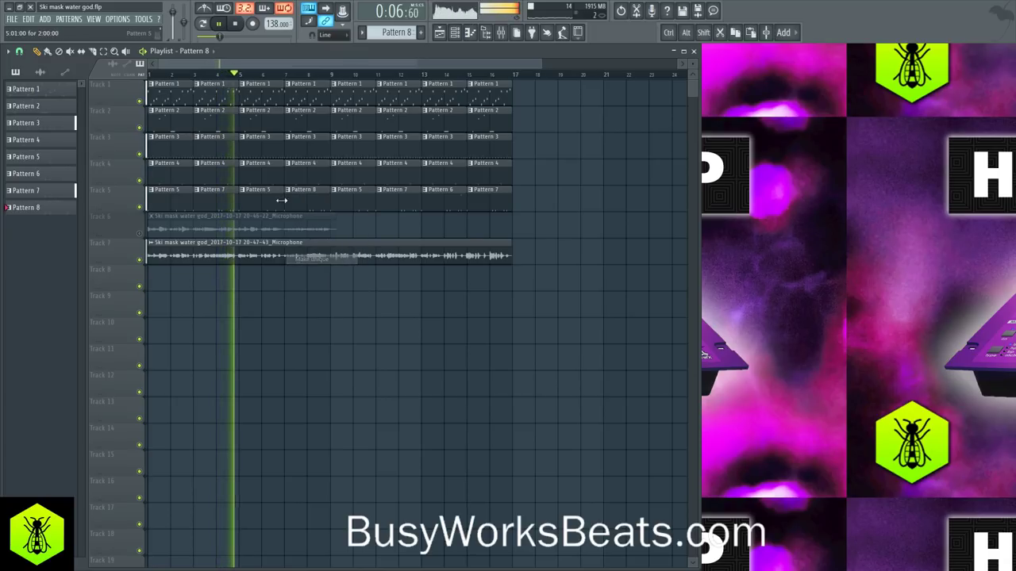
pyautogui.rightClick(287, 198)
pyautogui.click(340, 228)
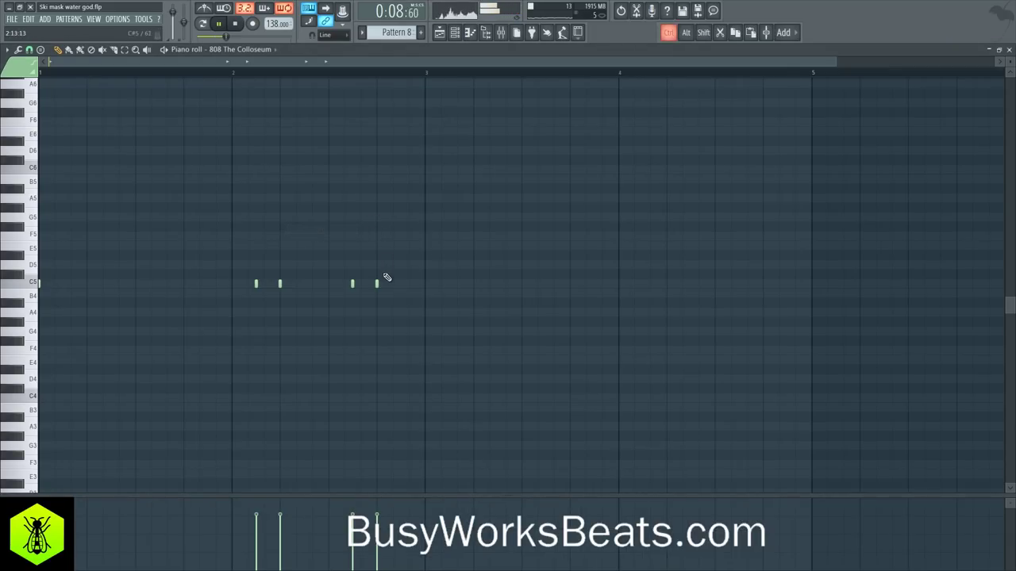
# - Raise the second and fourth 808 notes in bar 2 an octave to C6, and lower the earlier raised note to G#5
pyautogui.hotkey('ctrl', 'Up')
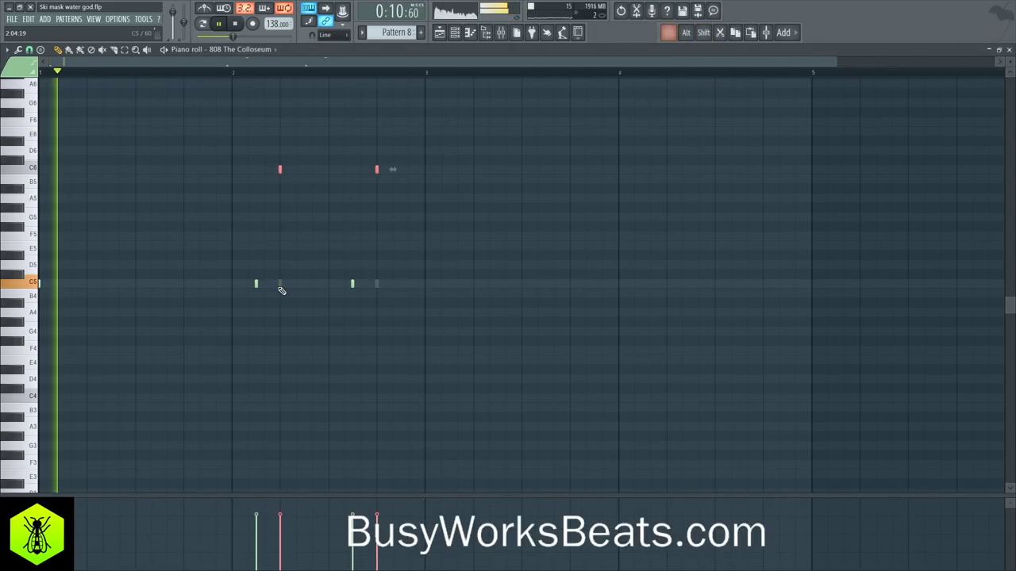
pyautogui.hotkey('ctrl', 'd')
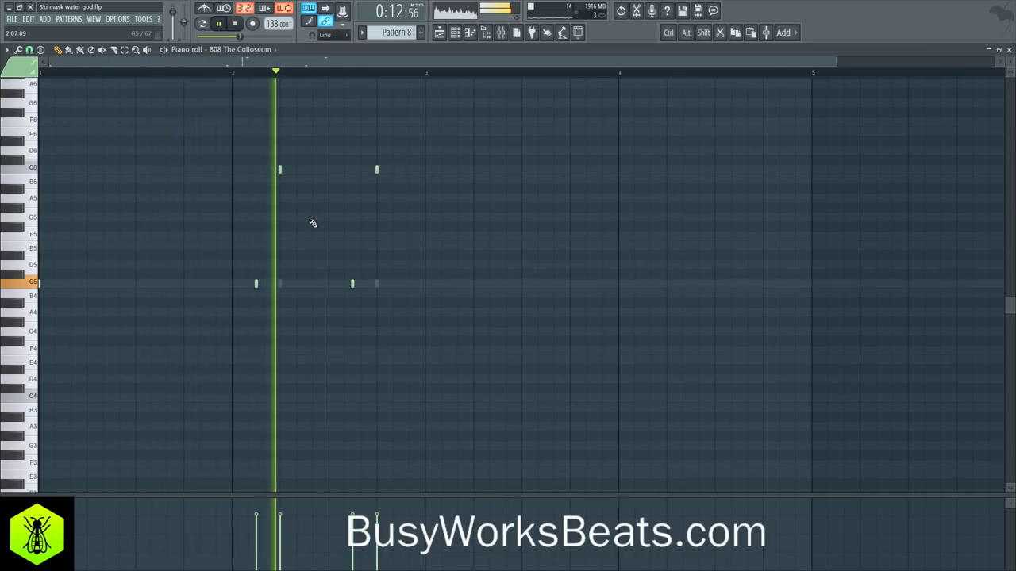
pyautogui.moveTo(300, 164); pyautogui.dragTo(257, 173)
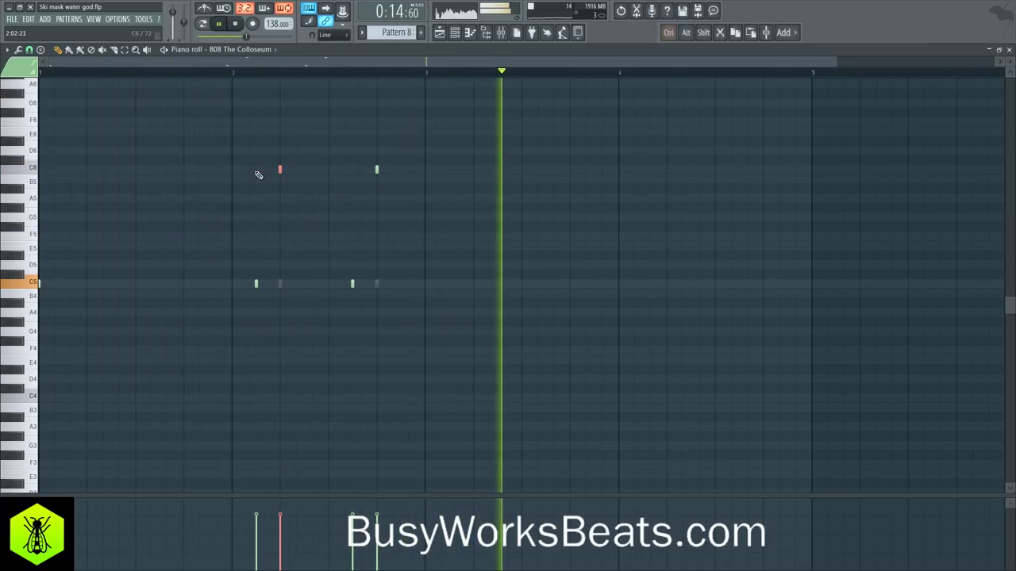
pyautogui.hotkey('shift', 'Down')
pyautogui.hotkey('shift', 'Down')
pyautogui.hotkey('shift', 'Down')
pyautogui.hotkey('shift', 'Down')
pyautogui.hotkey('shift', 'Down')
pyautogui.hotkey('shift', 'Down')
pyautogui.hotkey('shift', 'Down')
pyautogui.hotkey('shift', 'Down')
pyautogui.hotkey('shift', 'Down')
pyautogui.hotkey('shift', 'Down')
pyautogui.hotkey('shift', 'Down')
pyautogui.hotkey('shift', 'Down')
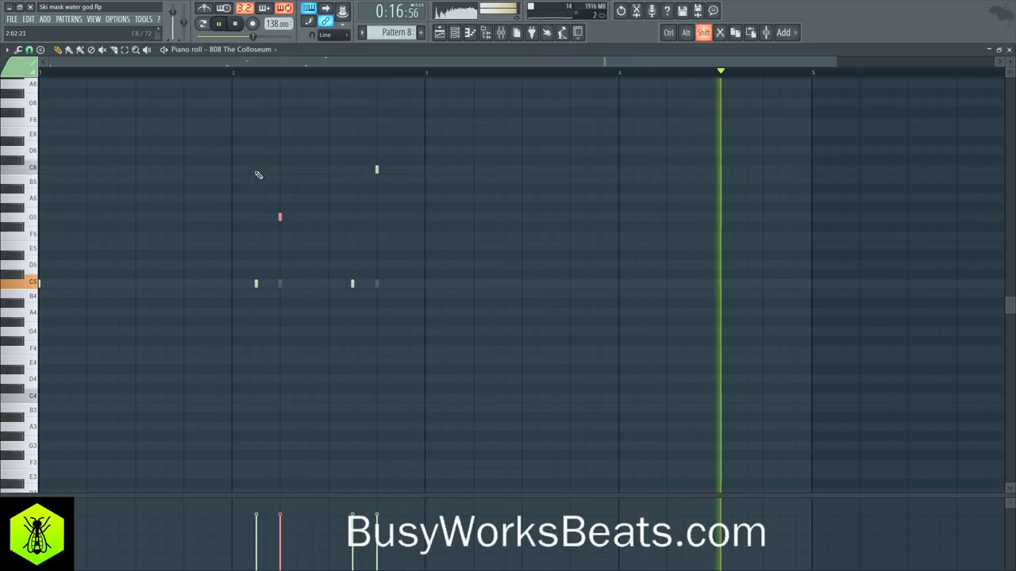
pyautogui.hotkey('shift', 'Up')
pyautogui.hotkey('shift', 'Up')
pyautogui.hotkey('shift', 'Up')
pyautogui.hotkey('shift', 'Up')
pyautogui.hotkey('shift', 'Up')
pyautogui.hotkey('shift', 'Up')
pyautogui.hotkey('shift', 'Up')
pyautogui.hotkey('shift', 'Up')
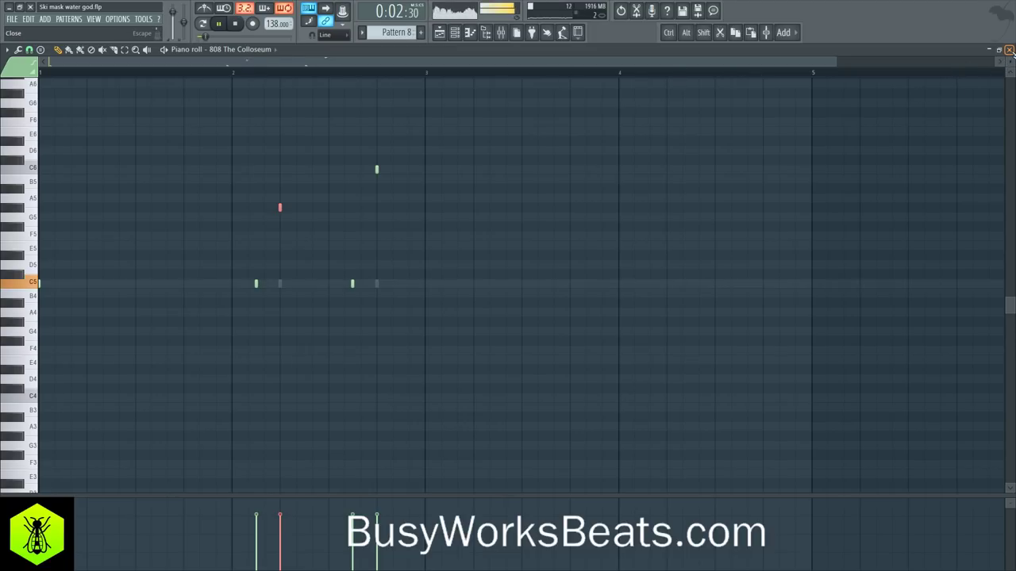
# - Load Fruity Delay 3 in the third effect slot of mixer Insert 7 and set its feedback level to 71.5%
pyautogui.click(1010, 50)
pyautogui.click(501, 32)
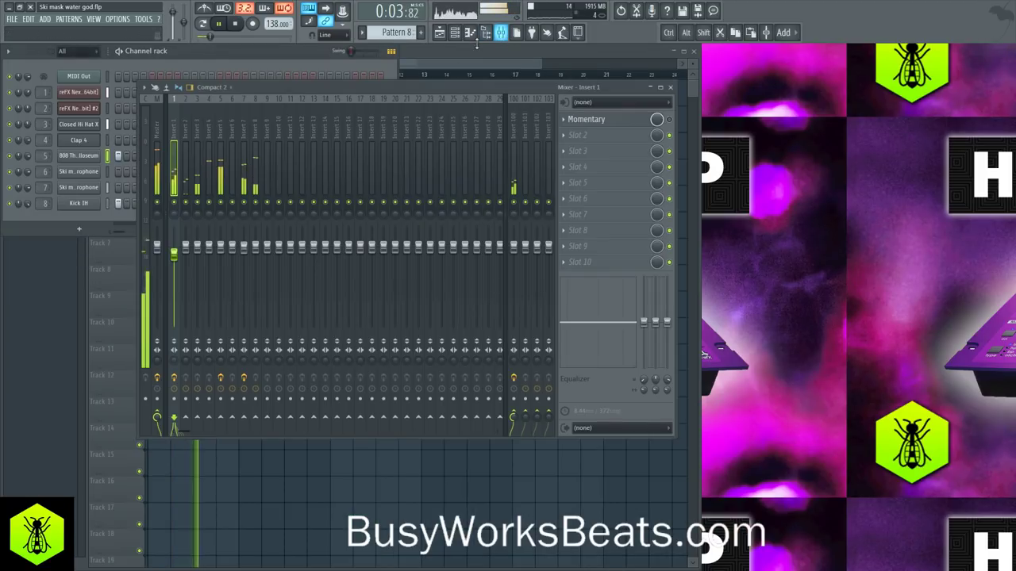
pyautogui.click(248, 143)
pyautogui.click(603, 158)
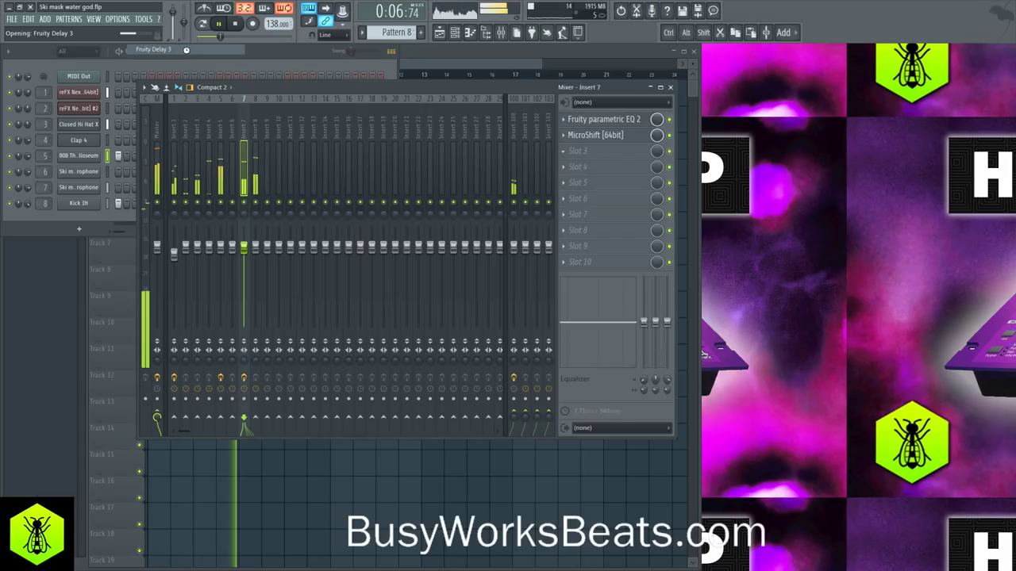
pyautogui.click(230, 52)
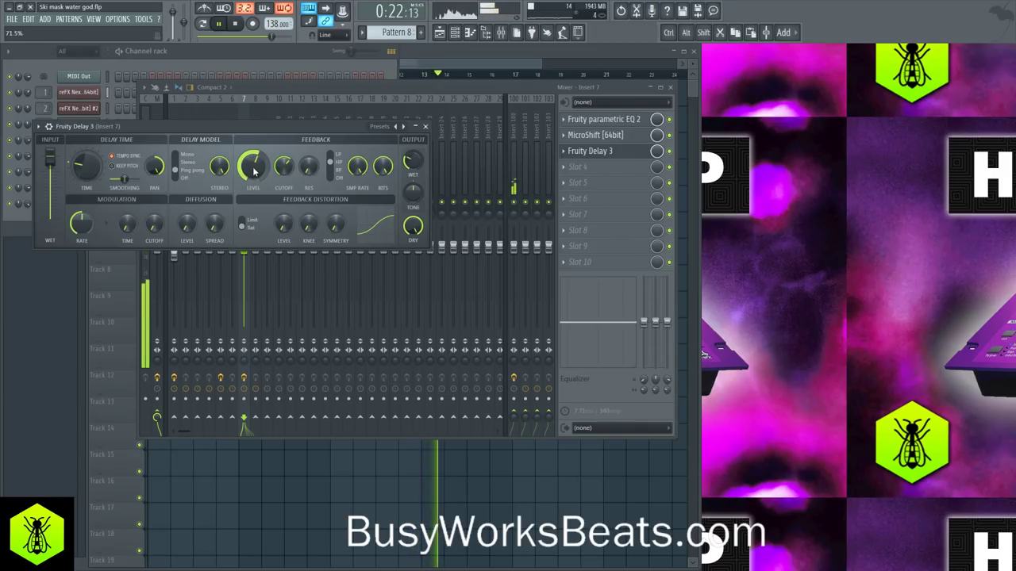
pyautogui.click(427, 128)
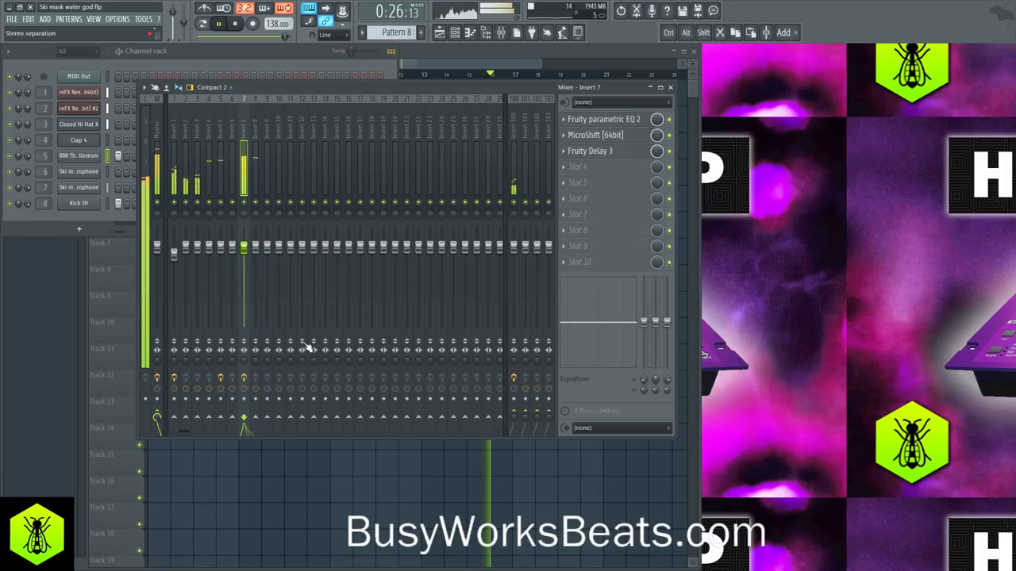
# - Lower the volume of mixer Insert 8 to about -0.7 dB while the song plays, and save the project
pyautogui.click(336, 467)
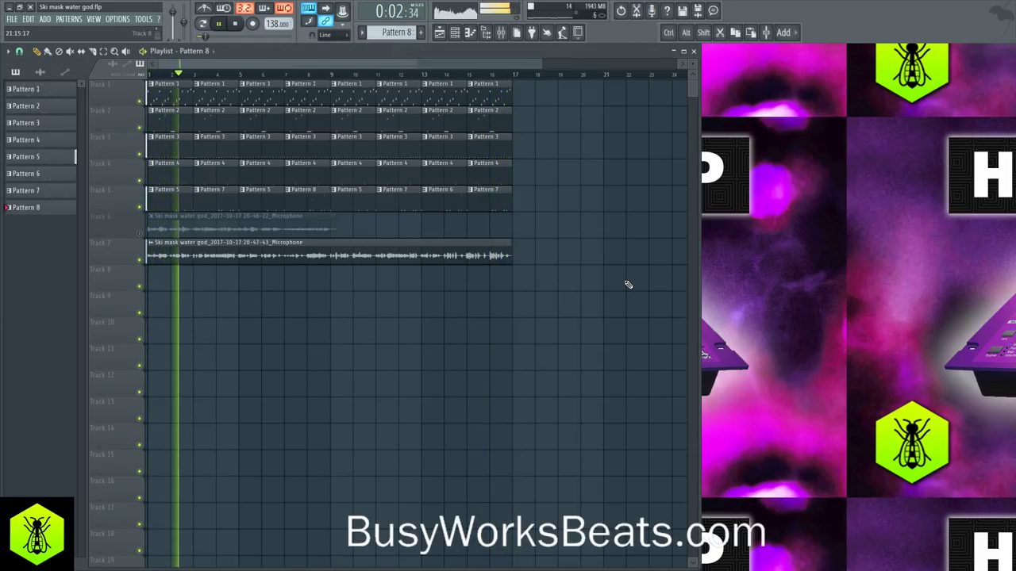
pyautogui.click(501, 34)
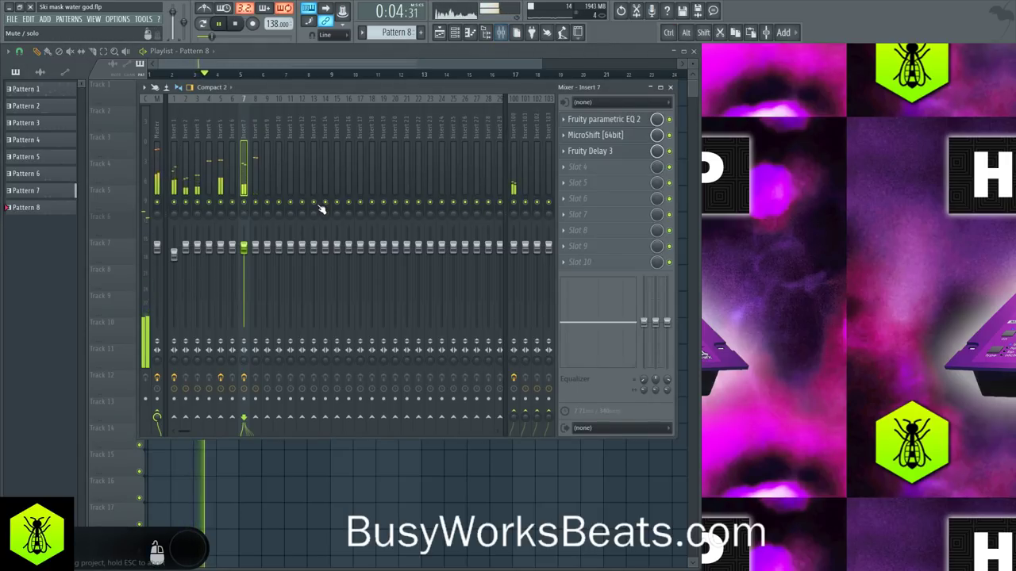
pyautogui.click(256, 253)
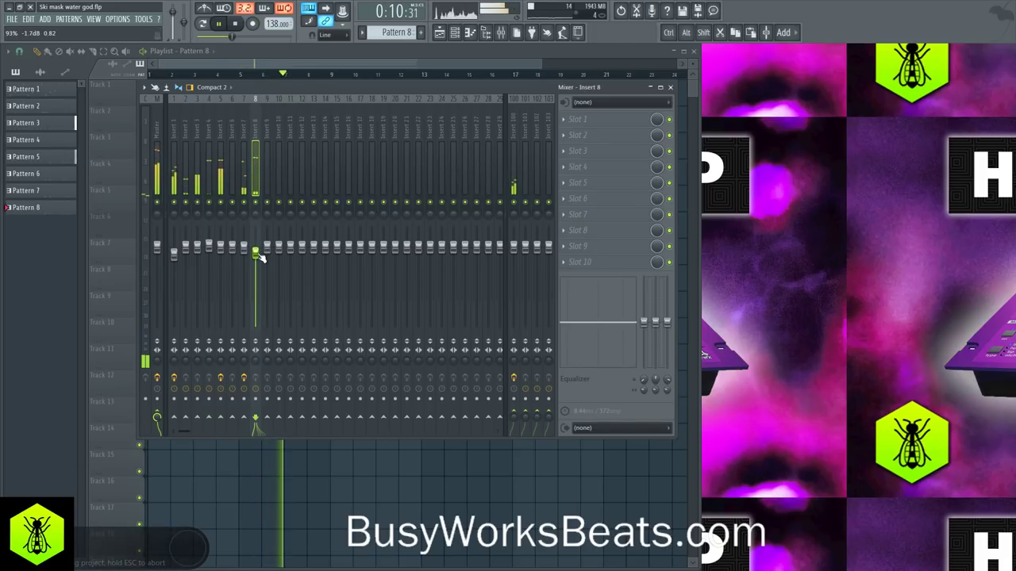
pyautogui.click(341, 486)
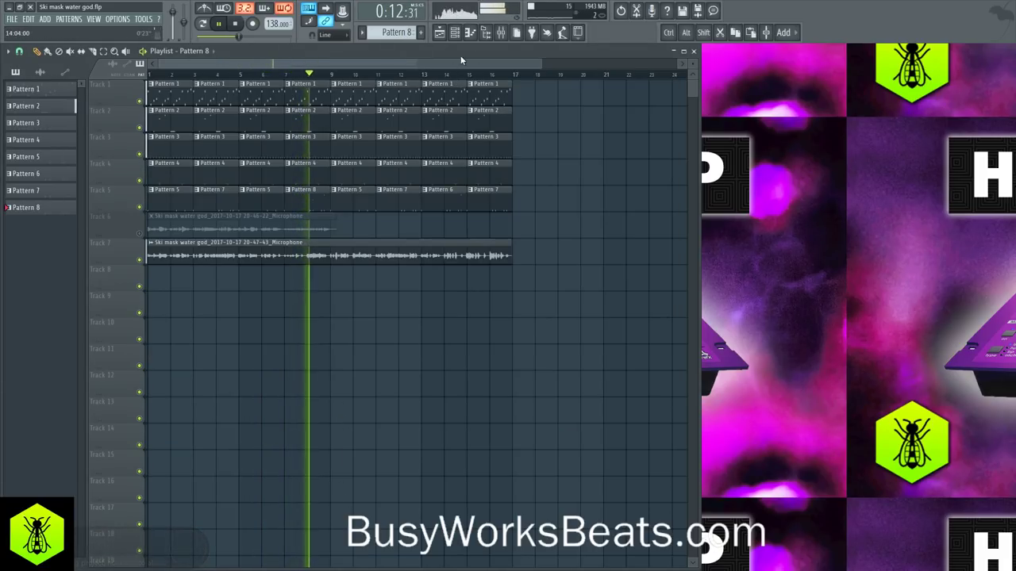
pyautogui.click(501, 32)
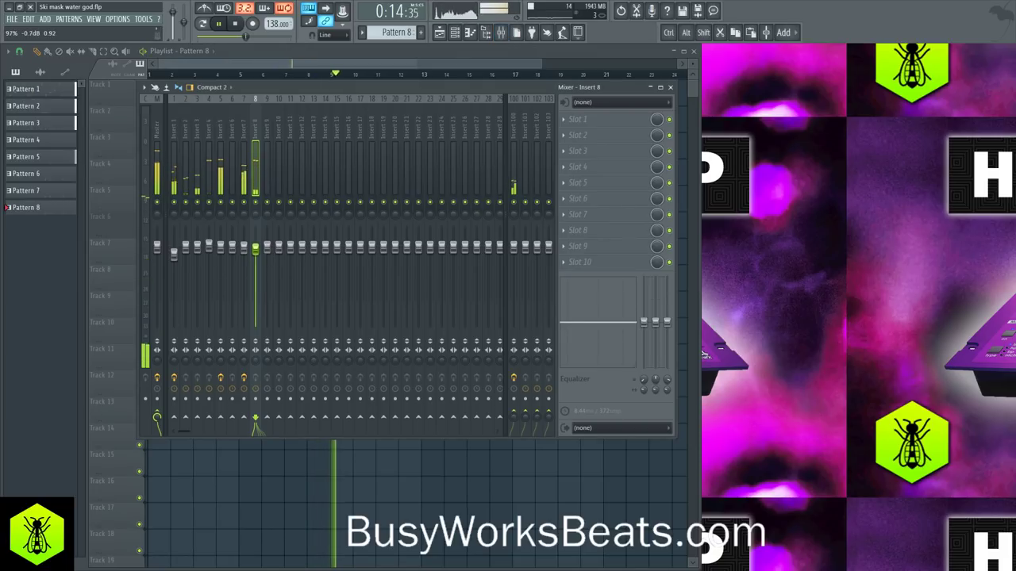
pyautogui.click(361, 487)
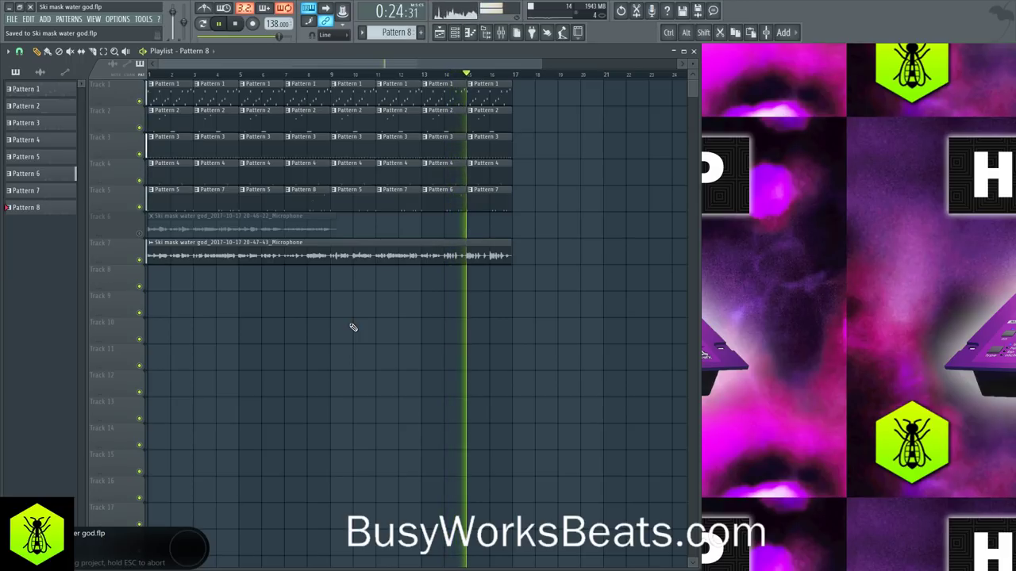
# - Insert UAD Teletronix LA-2A Legacy before MicroShift on mixer Insert 7 and set its gain to about 61
pyautogui.click(500, 32)
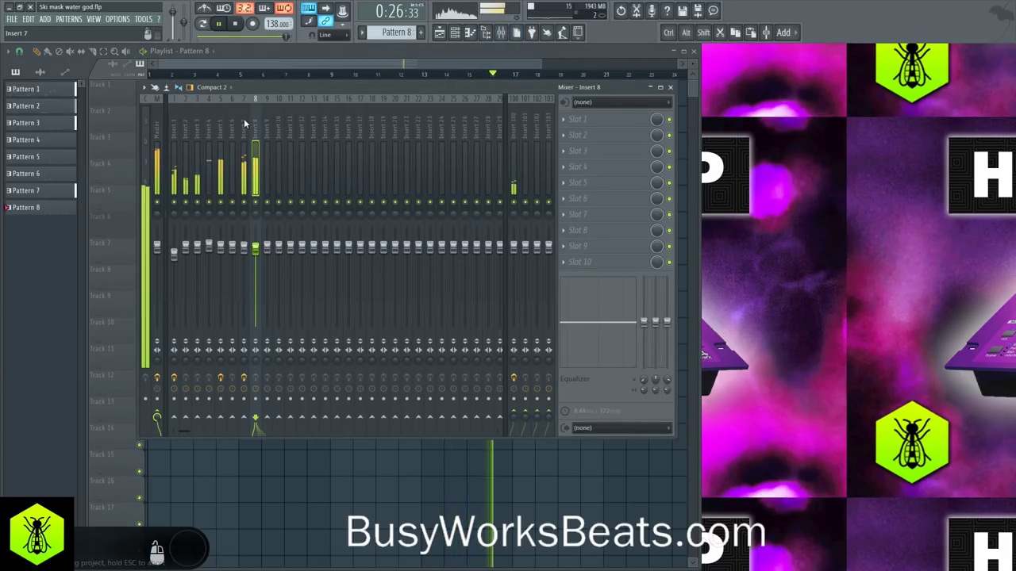
pyautogui.press('space')
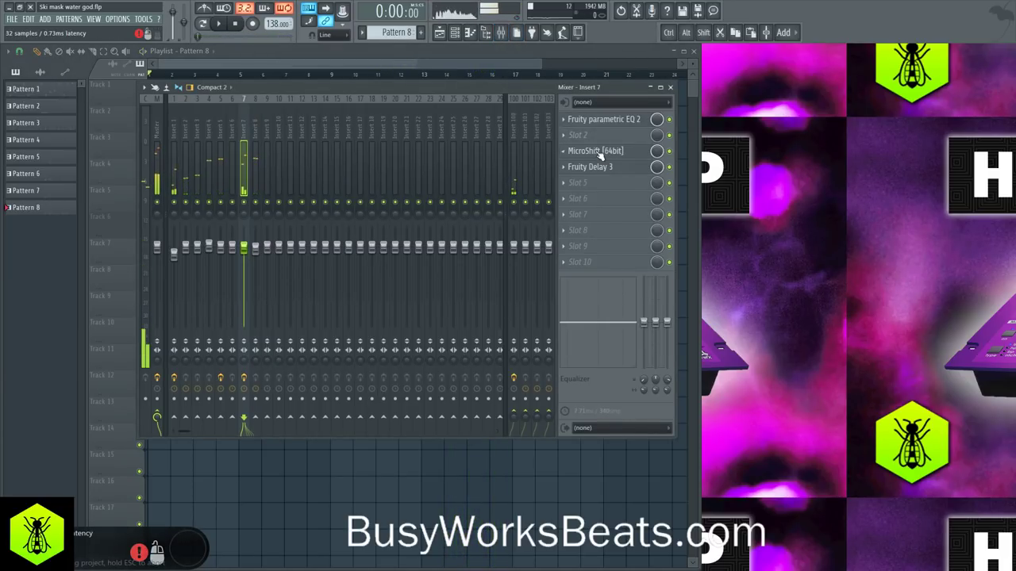
pyautogui.click(600, 156)
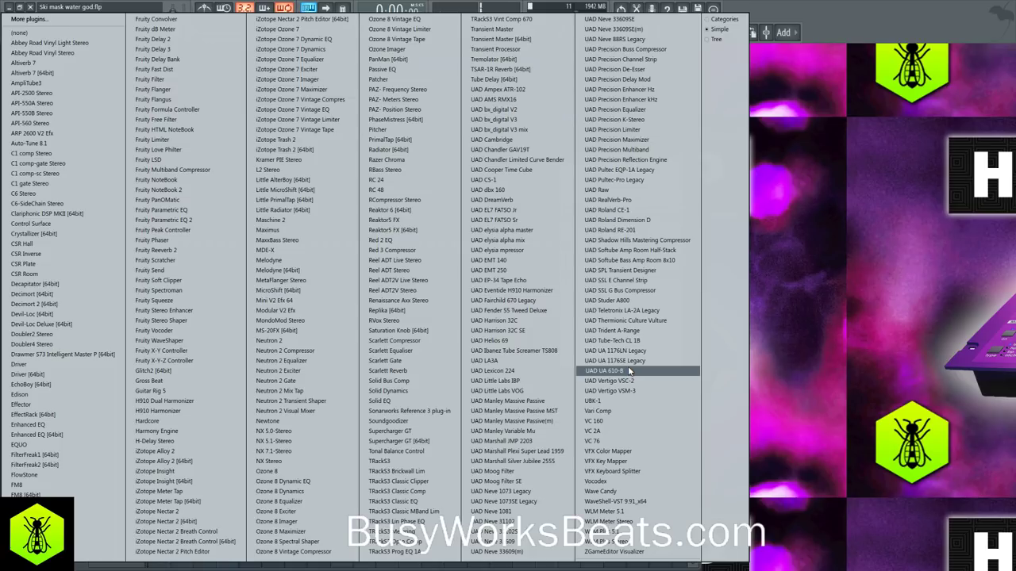
pyautogui.click(635, 310)
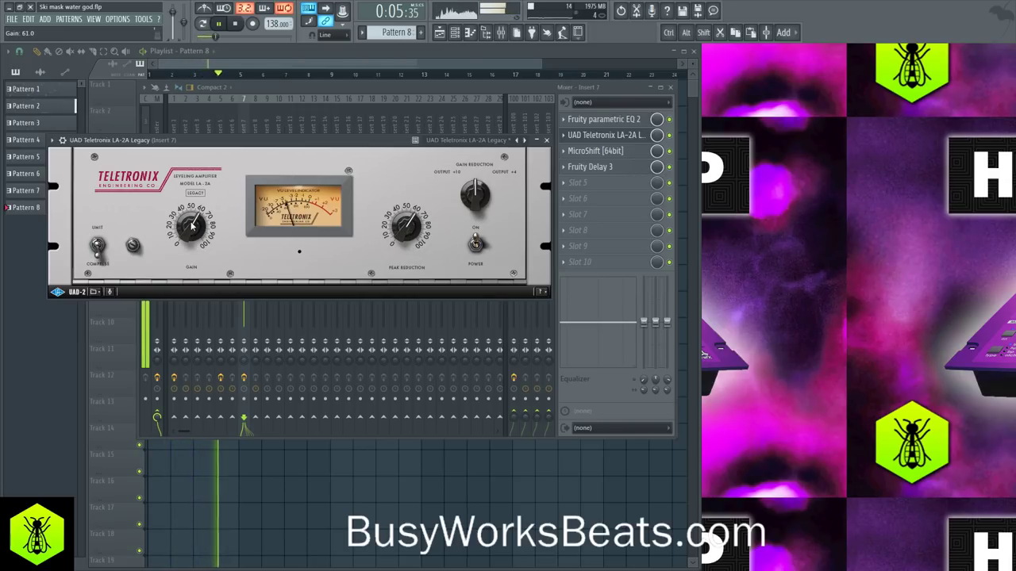
pyautogui.click(547, 139)
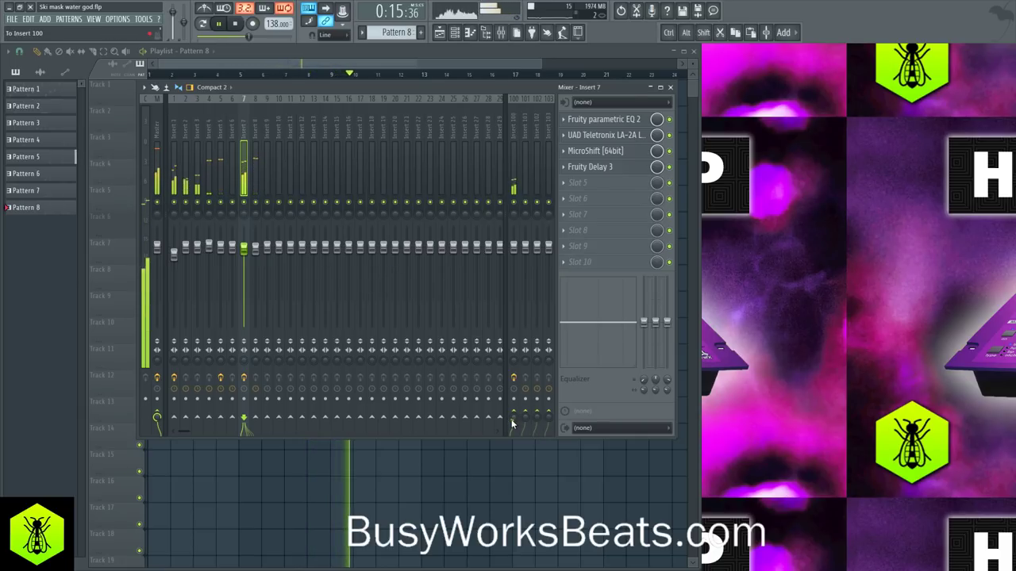
# - Boost band 2 of the Fruity parametric EQ 2 on Insert 5 to 8.4 dB at 62 Hz with a 6% bandwidth
pyautogui.press('F9')
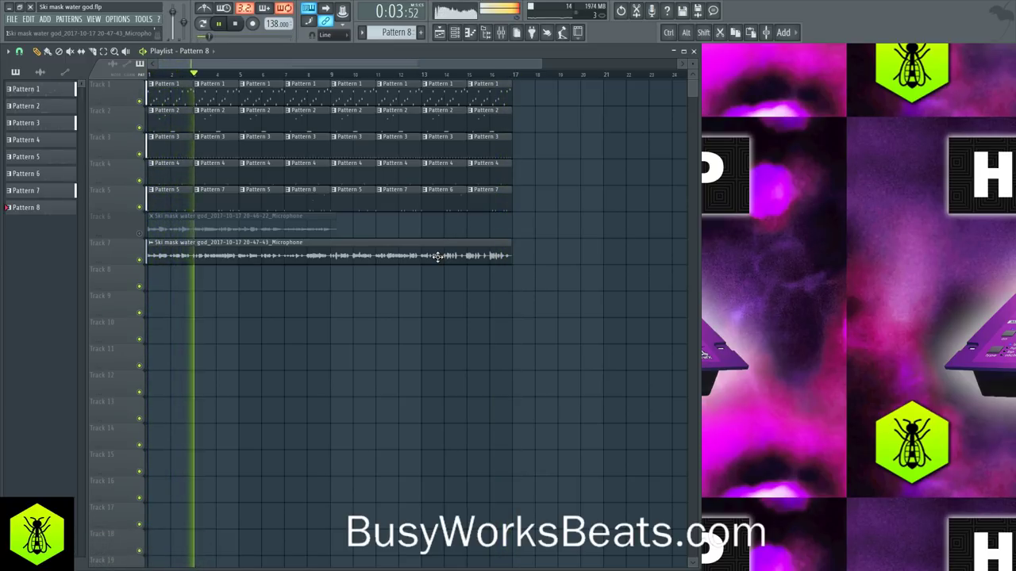
pyautogui.click(498, 34)
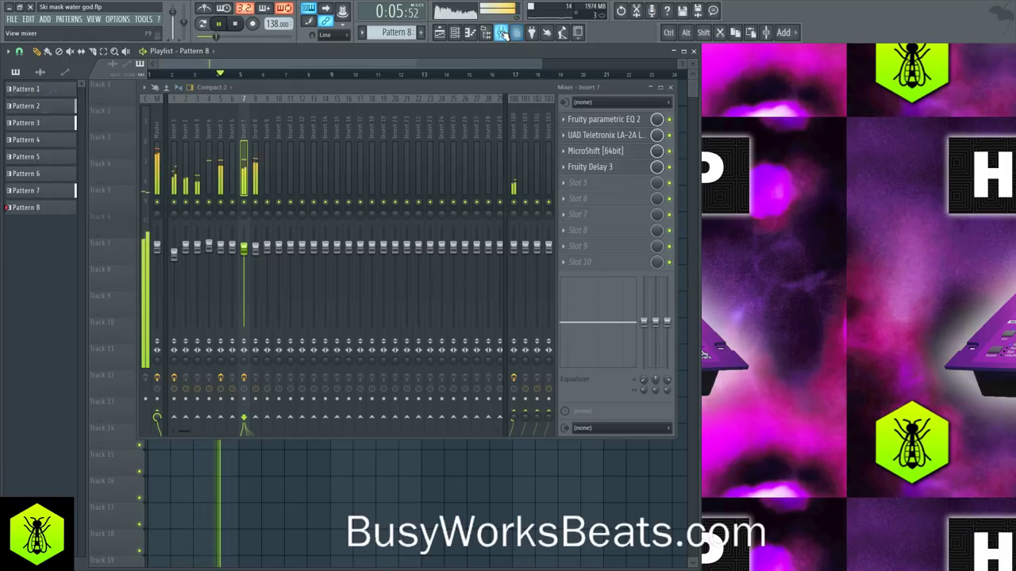
pyautogui.click(225, 127)
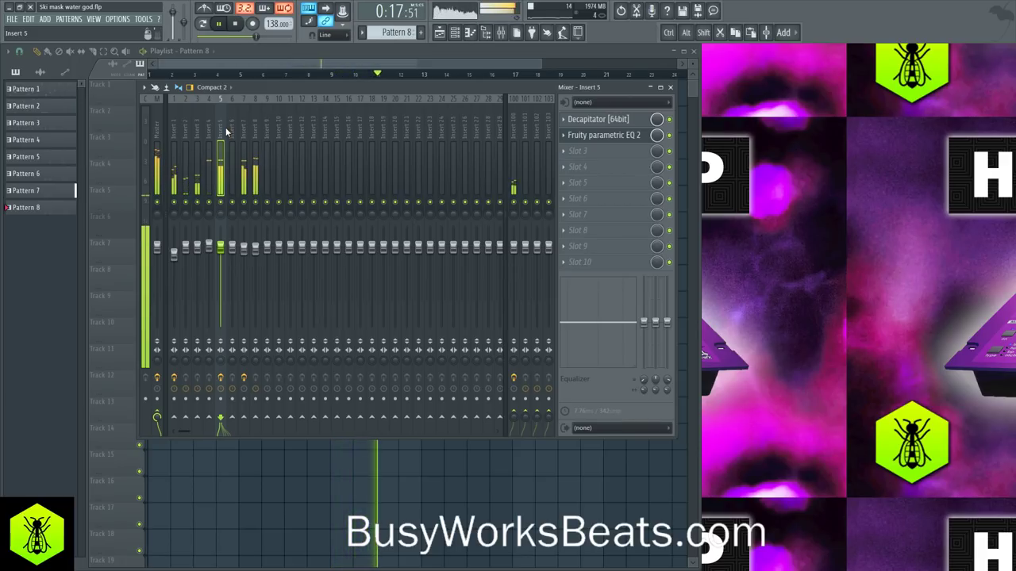
pyautogui.click(604, 135)
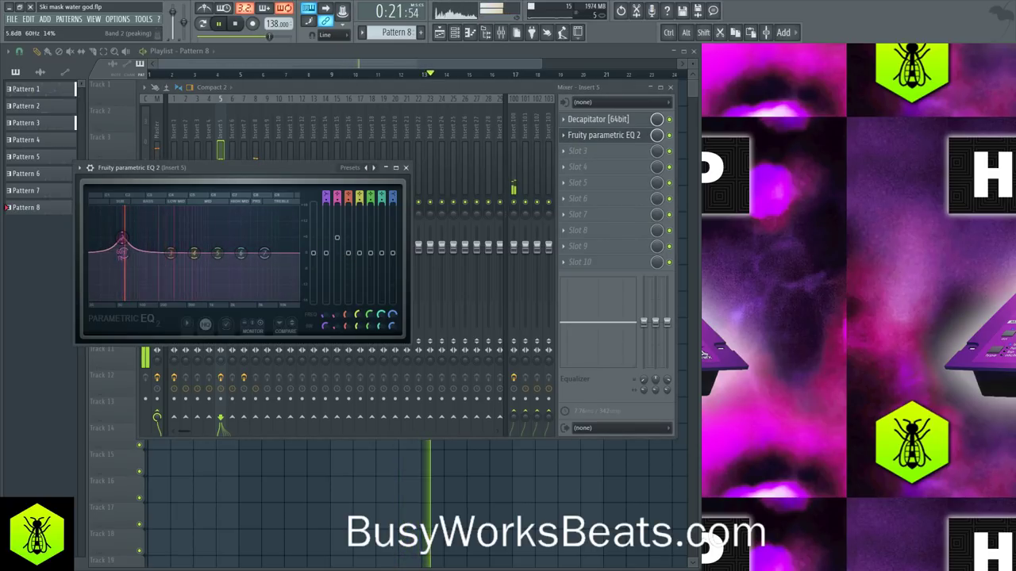
pyautogui.moveTo(339, 240); pyautogui.dragTo(339, 236)
pyautogui.moveTo(337, 326); pyautogui.dragTo(337, 314)
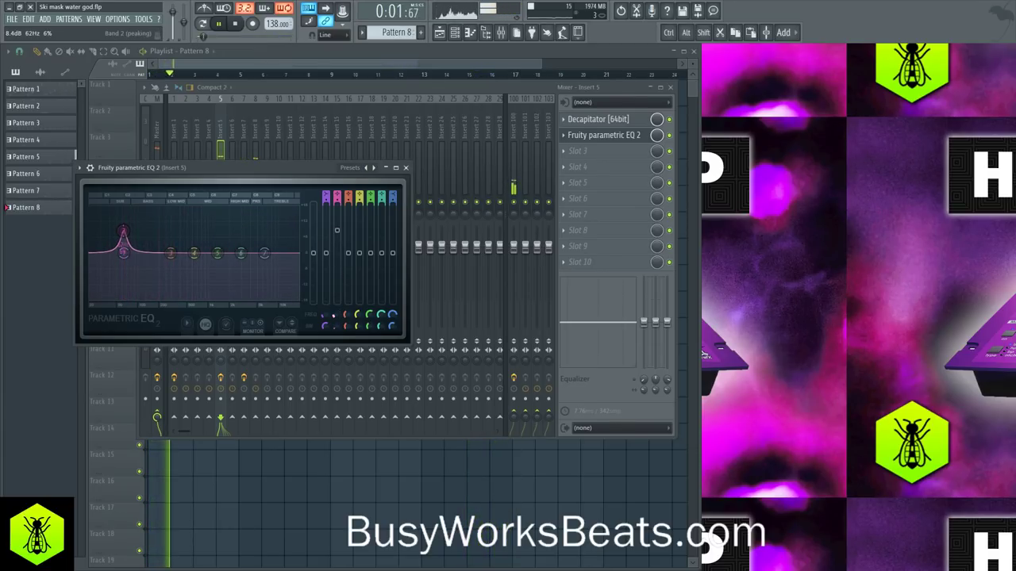
pyautogui.click(405, 168)
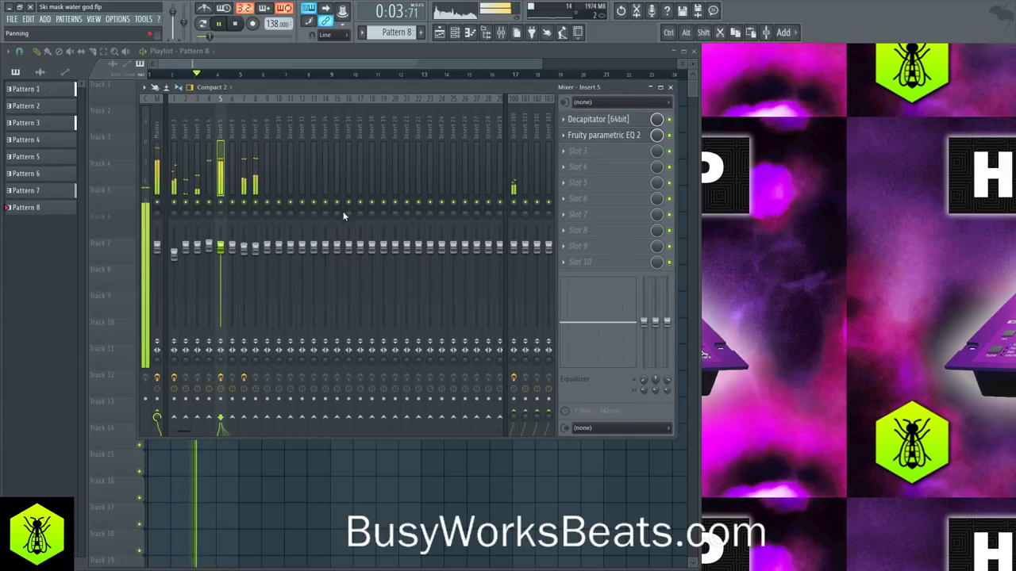
# - Fine-tune the band 2 level of the parametric EQ on Insert 5 and save the project
pyautogui.click(619, 136)
pyautogui.moveTo(343, 233); pyautogui.dragTo(339, 204)
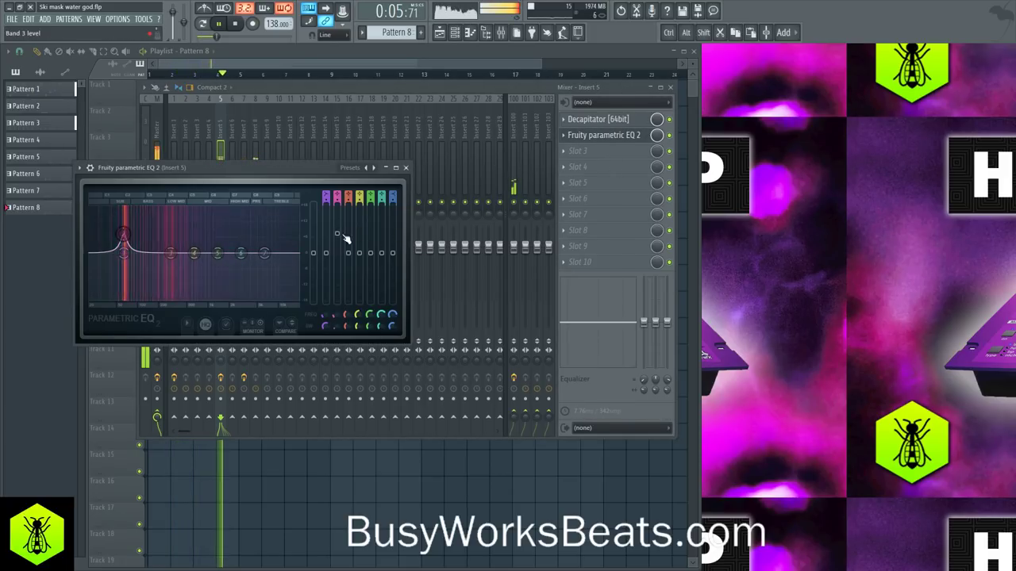
pyautogui.click(405, 167)
pyautogui.press('space')
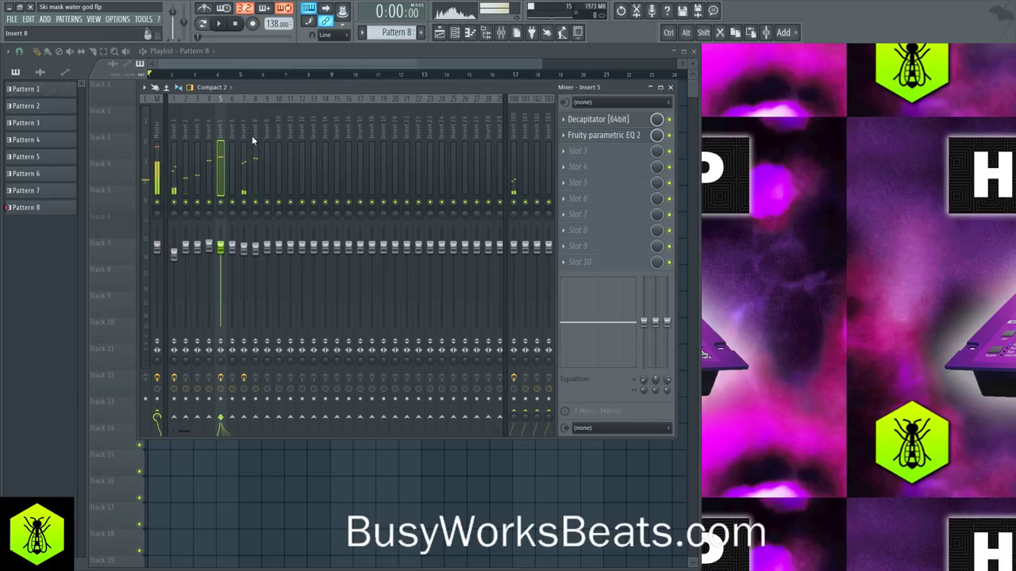
pyautogui.press('F9')
pyautogui.hotkey('ctrl', 's')
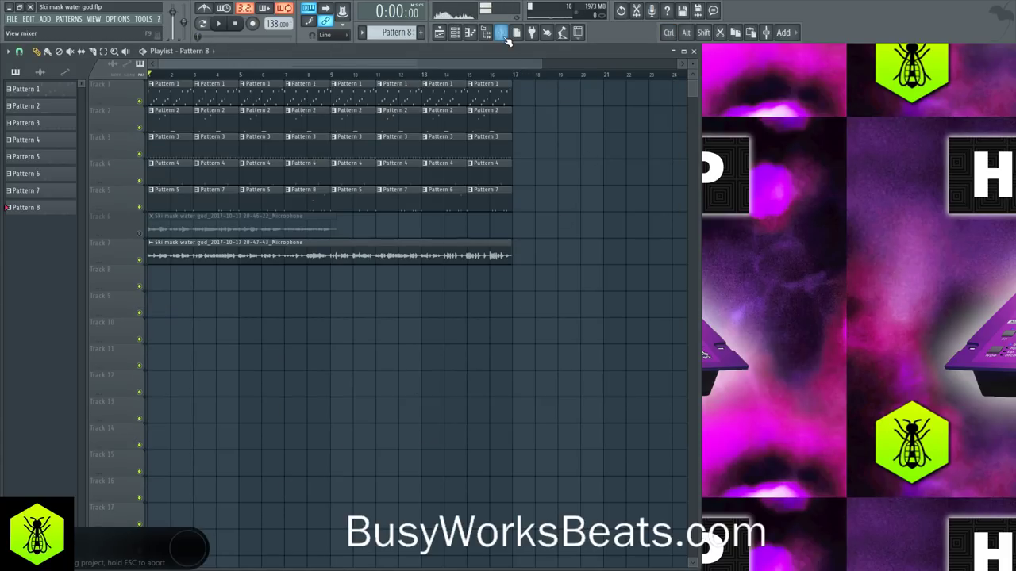
# - Replace the Fruity parametric EQ 2 on Insert 7 with UAD SSL E Channel Strip and boost its HF band around 14.5 kHz
pyautogui.click(502, 35)
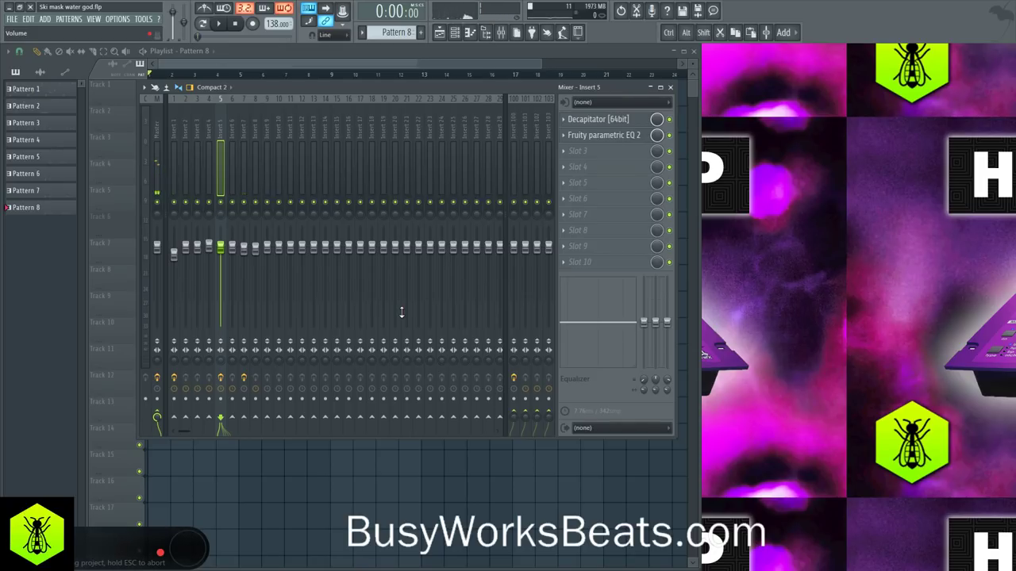
pyautogui.press('space')
pyautogui.click(243, 158)
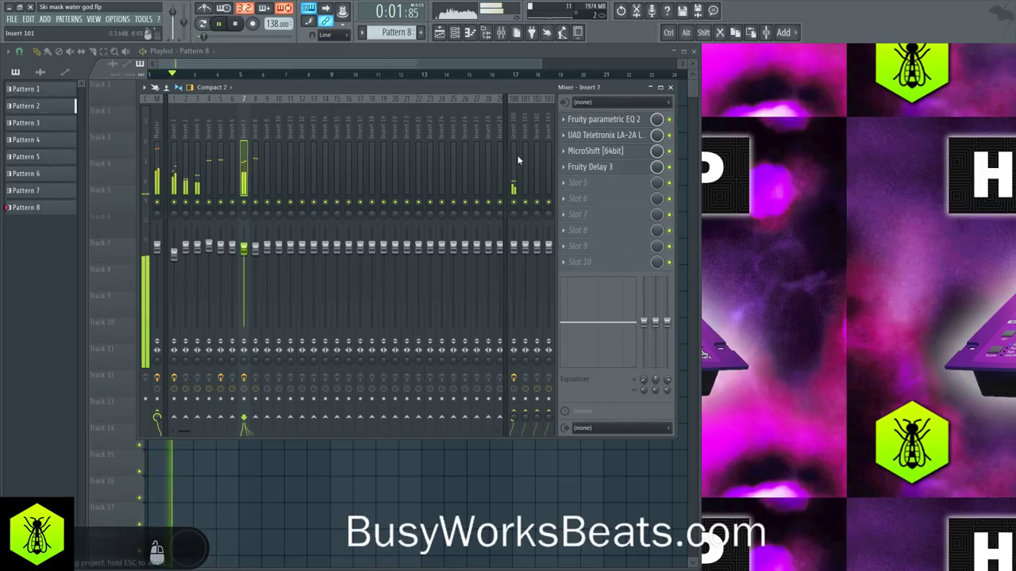
pyautogui.click(599, 119)
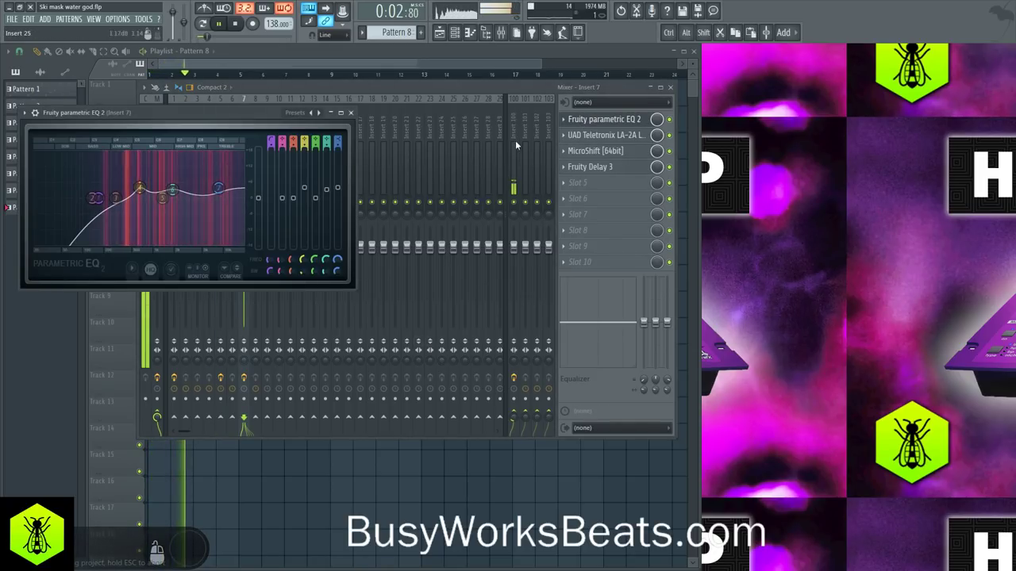
pyautogui.press('space')
pyautogui.click(350, 113)
pyautogui.click(560, 122)
pyautogui.moveTo(575, 131)
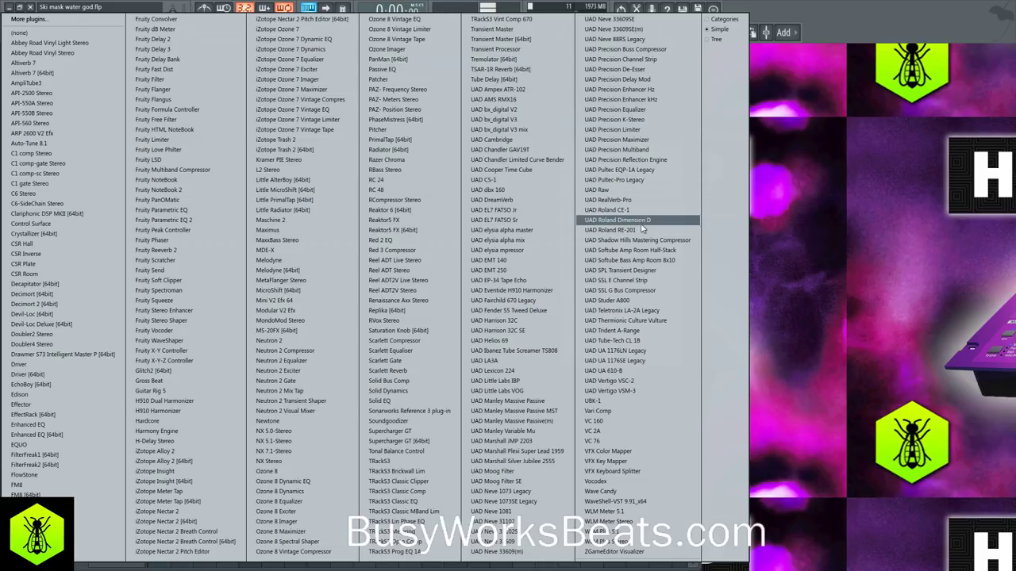
pyautogui.click(644, 281)
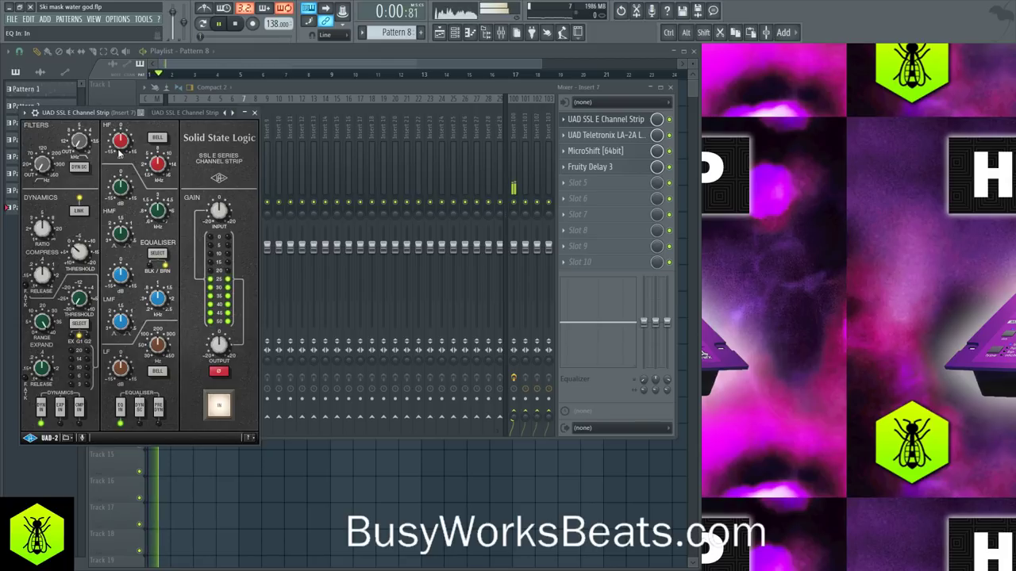
pyautogui.moveTo(123, 117); pyautogui.dragTo(123, 125)
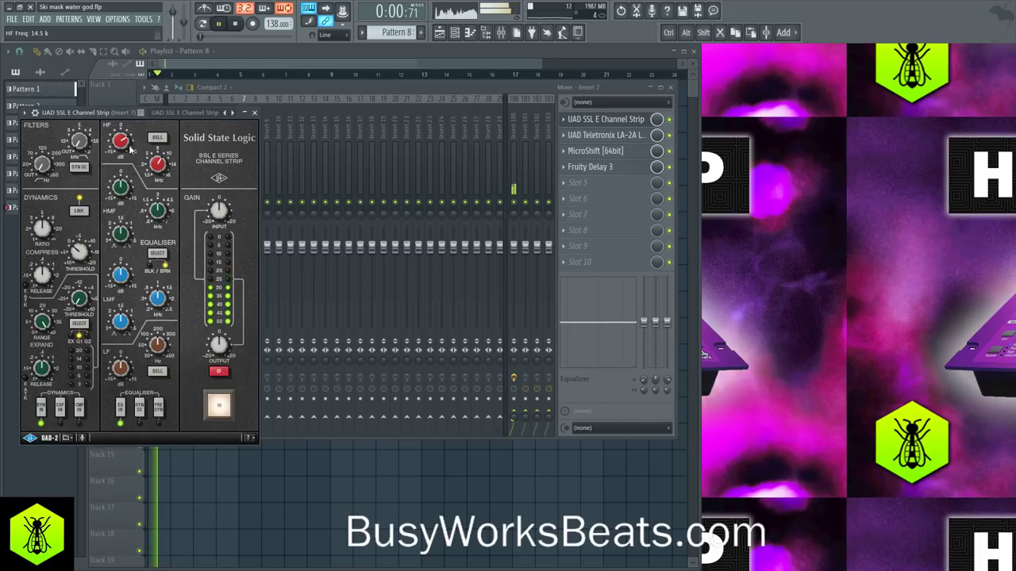
# - Refine the UAD SSL E Channel Strip EQ on Insert 7, adjusting the HF frequency and lowering the LMF frequency and gain
pyautogui.moveTo(157, 164); pyautogui.dragTo(157, 162)
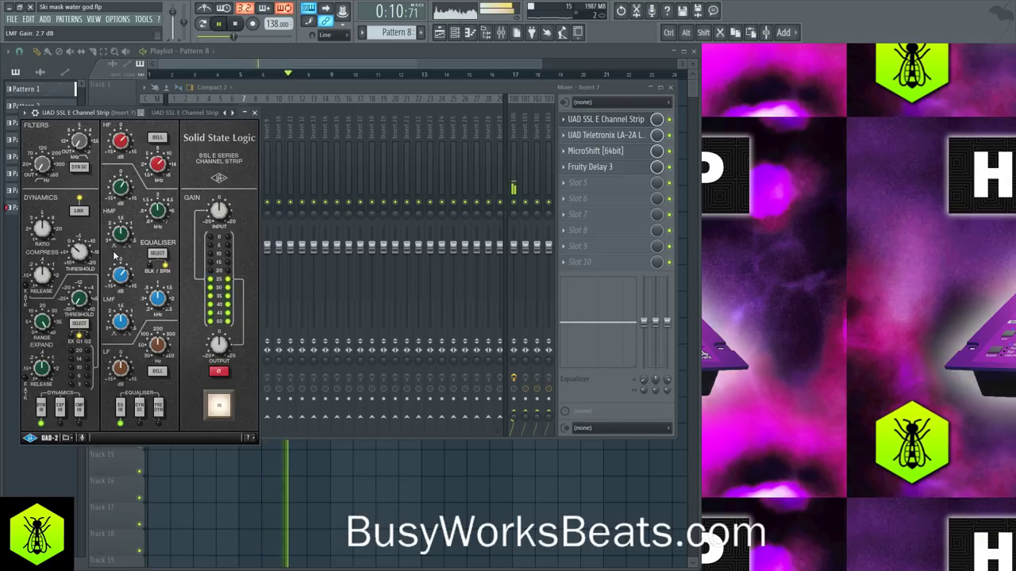
pyautogui.moveTo(157, 293); pyautogui.dragTo(156, 321)
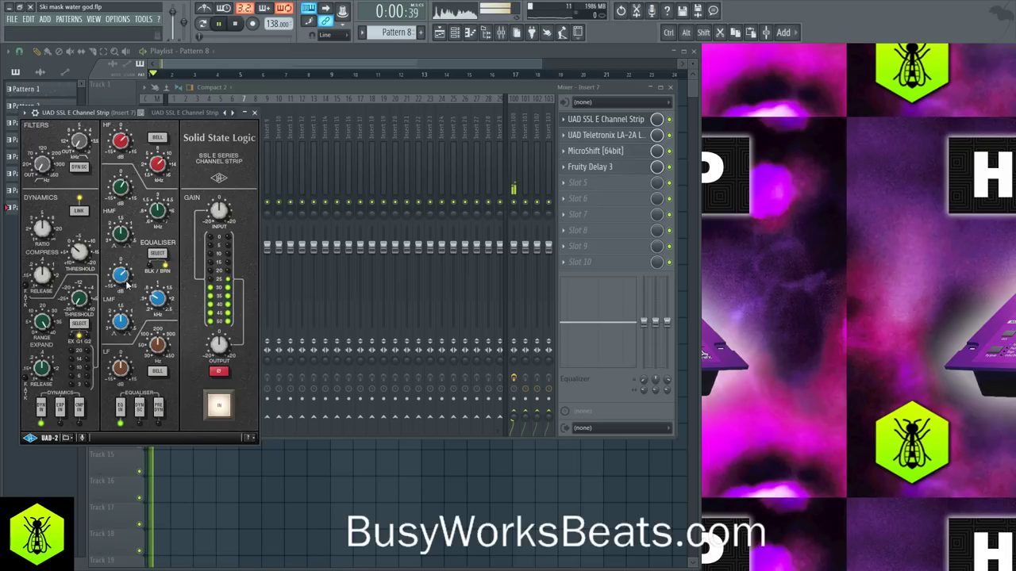
pyautogui.moveTo(119, 258); pyautogui.dragTo(121, 311)
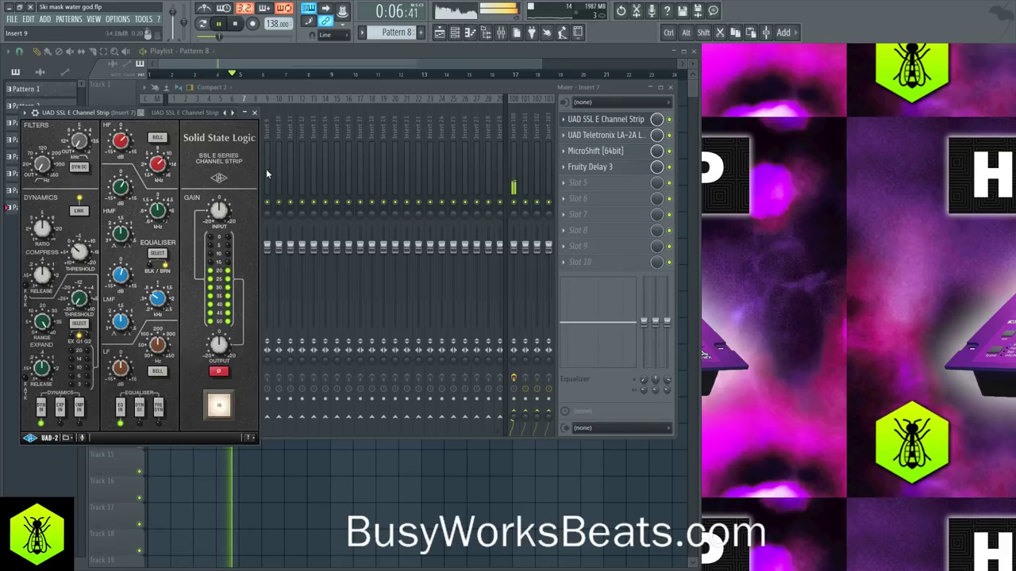
# - Set the MicroShift mix on Insert 7 to 25% and close the MicroShift and channel strip windows
pyautogui.click(618, 155)
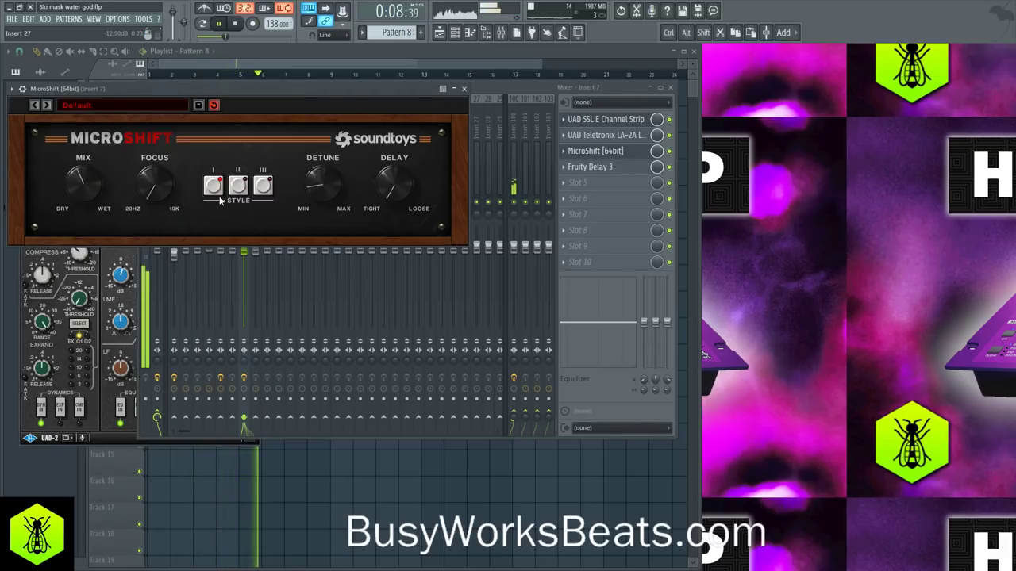
pyautogui.moveTo(87, 178); pyautogui.dragTo(82, 208)
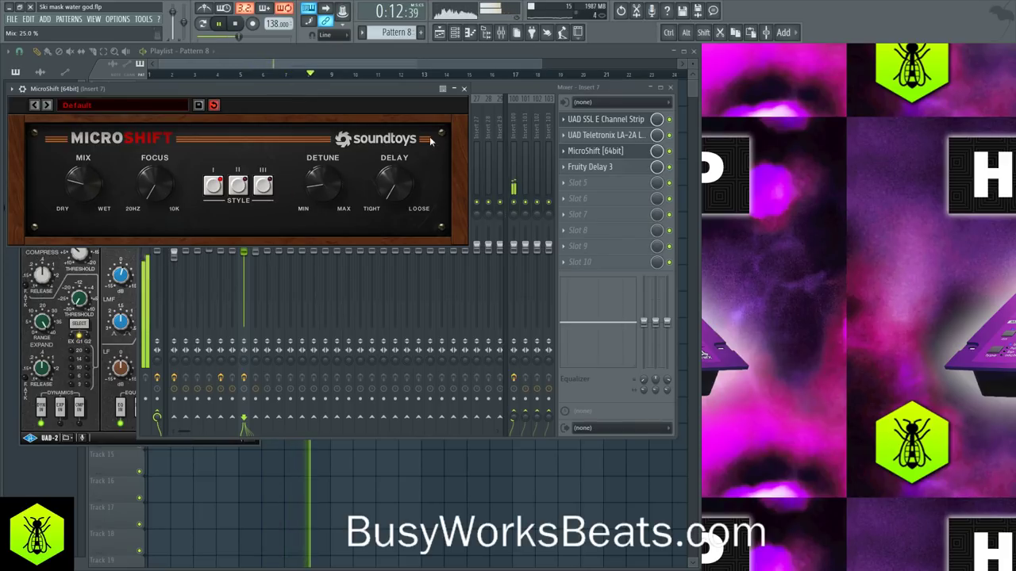
pyautogui.click(465, 89)
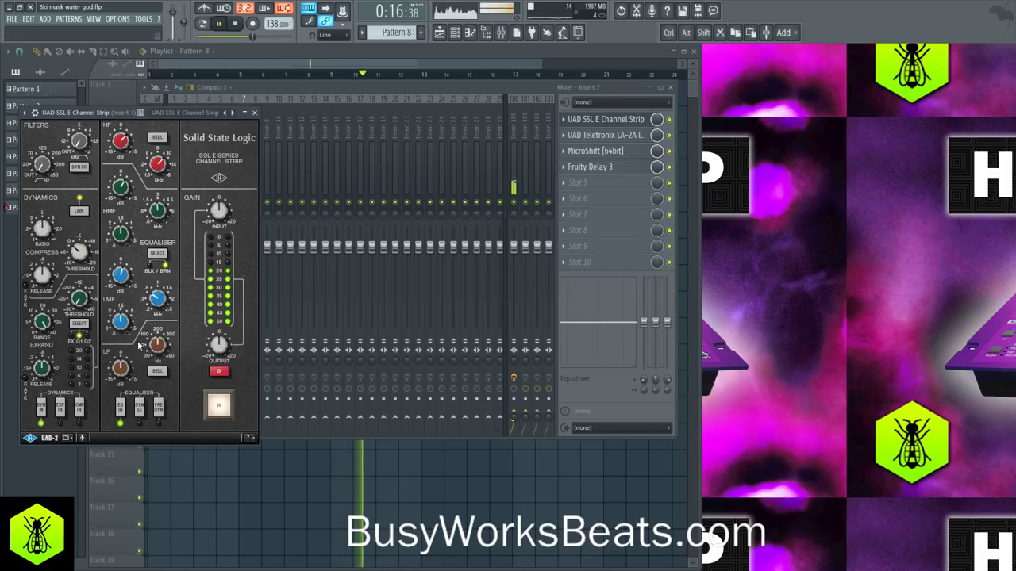
pyautogui.click(254, 113)
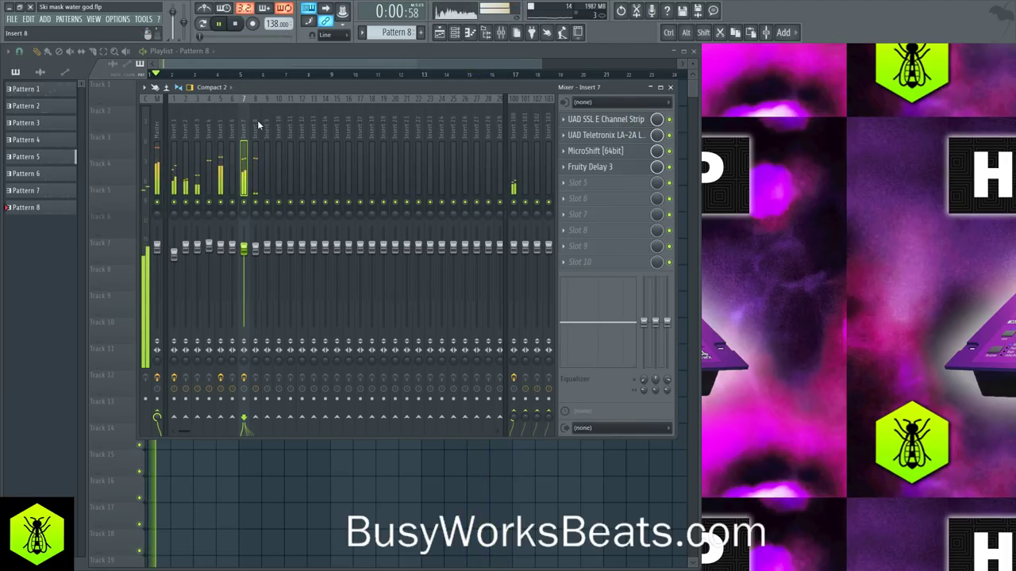
# - Set the high-pass filter of the UAD SSL E Channel Strip on Insert 7 to 97.3 Hz and close the plugin windows
pyautogui.click(158, 127)
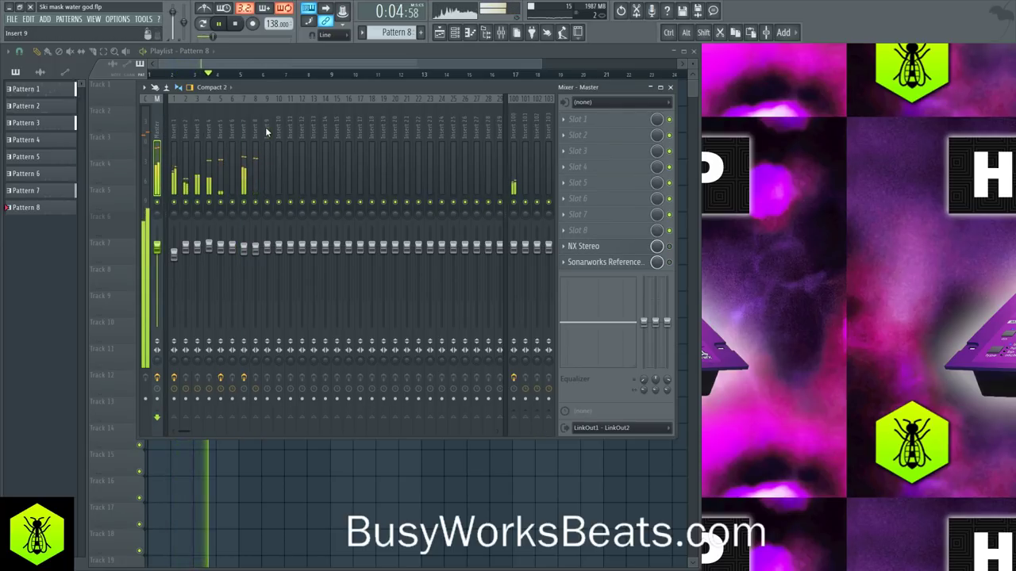
pyautogui.click(243, 127)
pyautogui.click(601, 135)
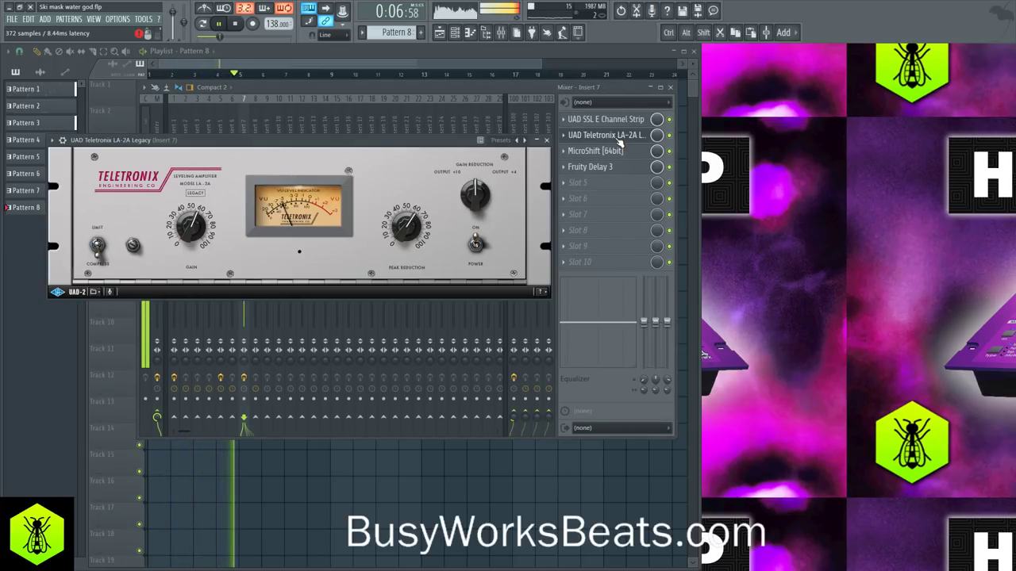
pyautogui.click(599, 121)
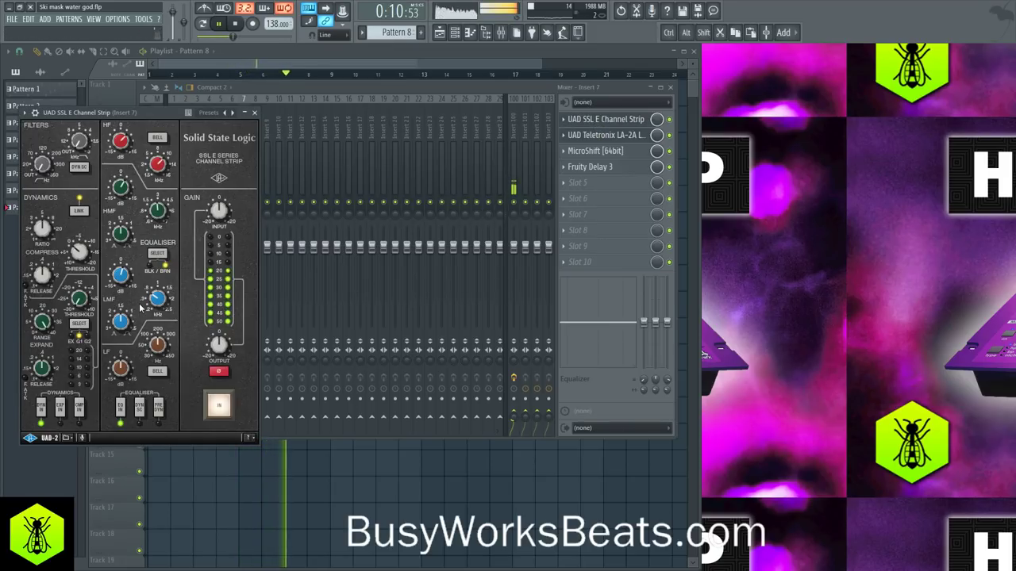
pyautogui.click(254, 112)
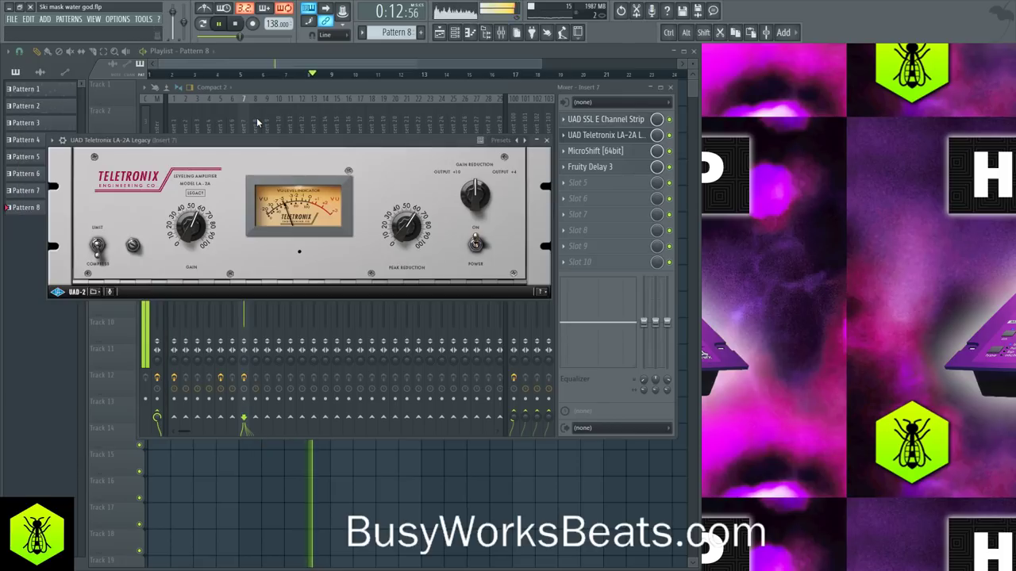
pyautogui.click(596, 120)
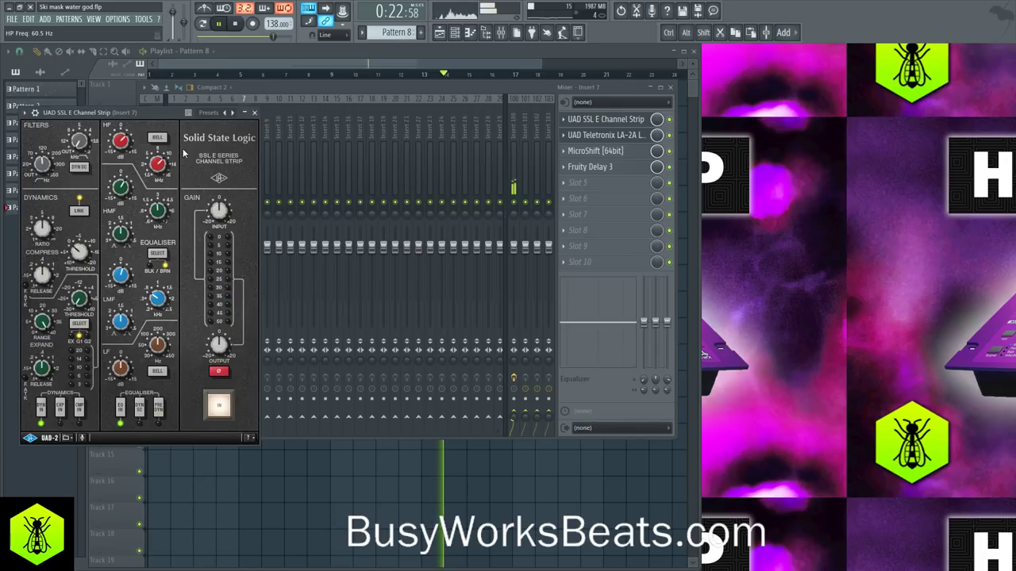
pyautogui.click(256, 114)
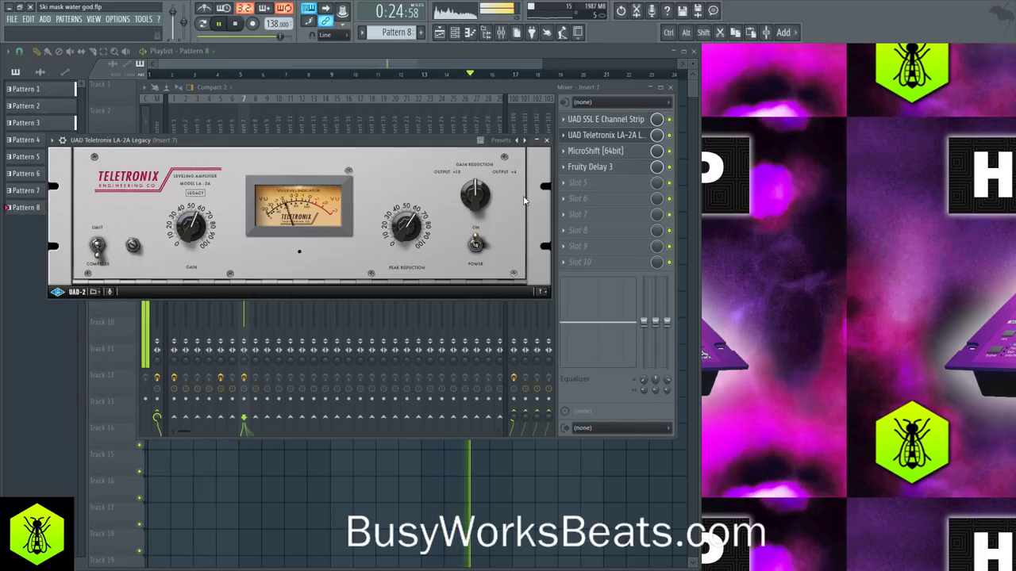
pyautogui.click(547, 141)
pyautogui.click(606, 119)
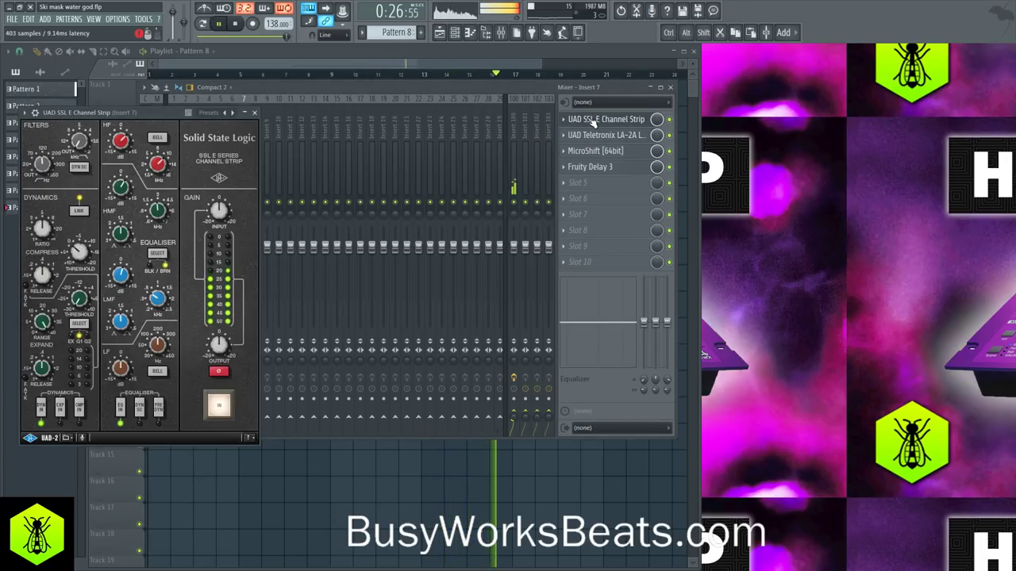
pyautogui.moveTo(48, 154); pyautogui.dragTo(48, 164)
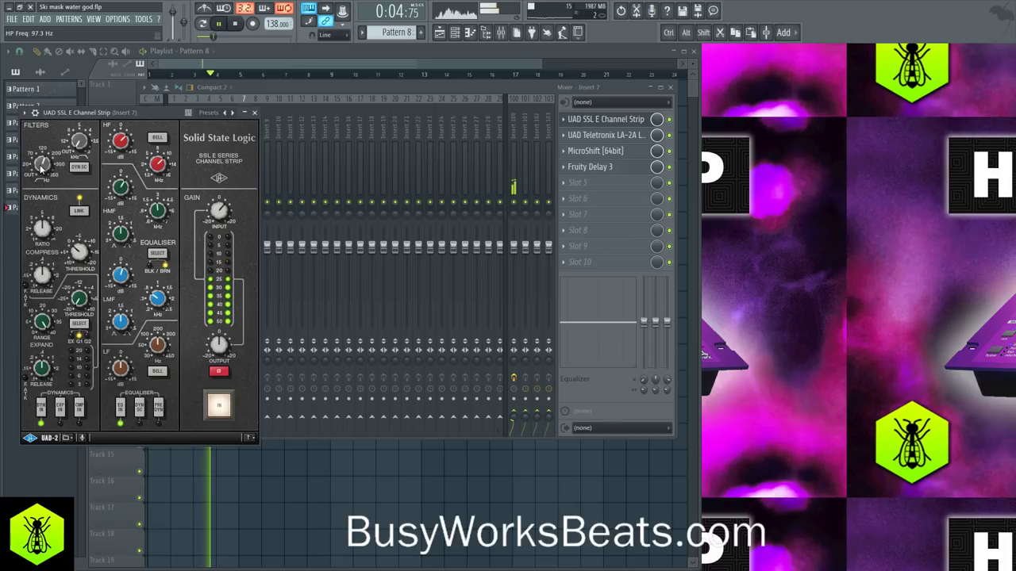
pyautogui.click(254, 113)
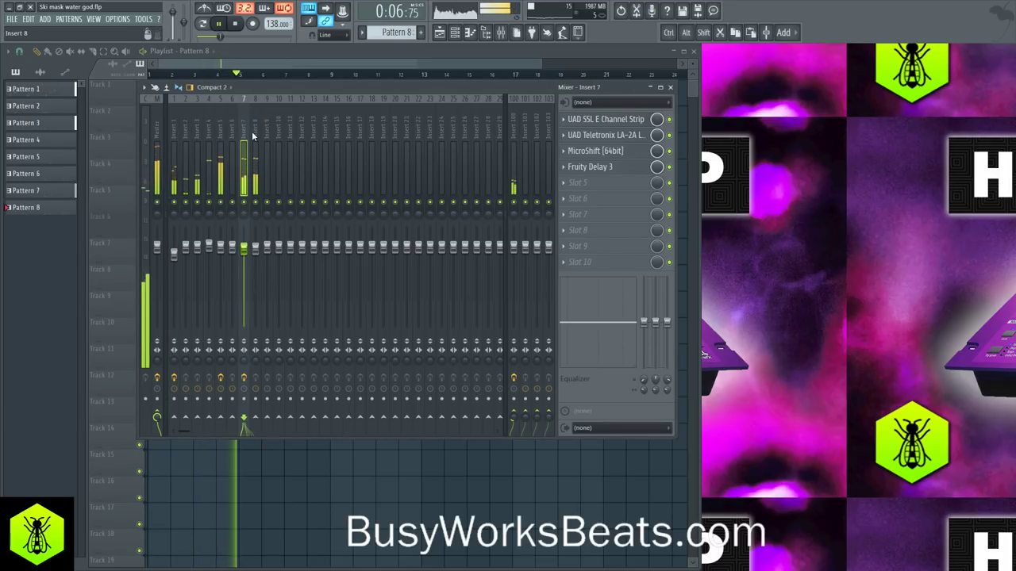
# - Save the project and stop playback after checking Insert 4 and Insert 1 in the mixer
pyautogui.click(253, 140)
pyautogui.click(209, 137)
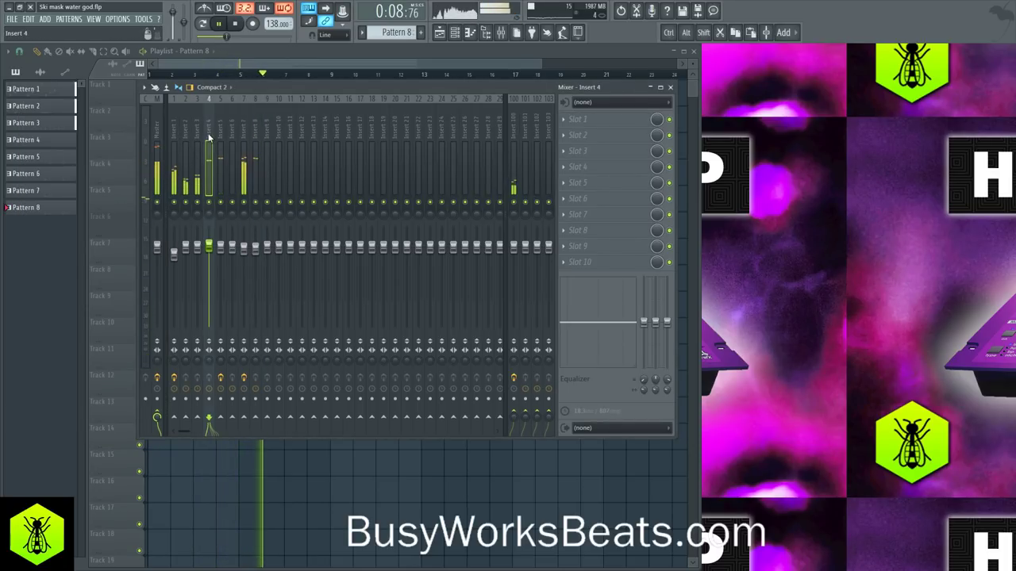
pyautogui.click(174, 138)
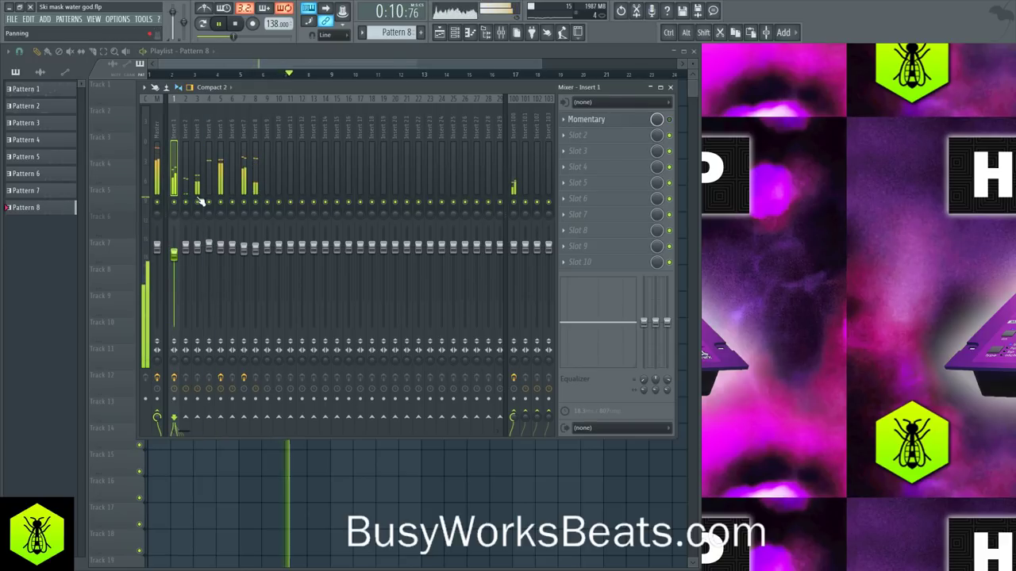
pyautogui.click(246, 464)
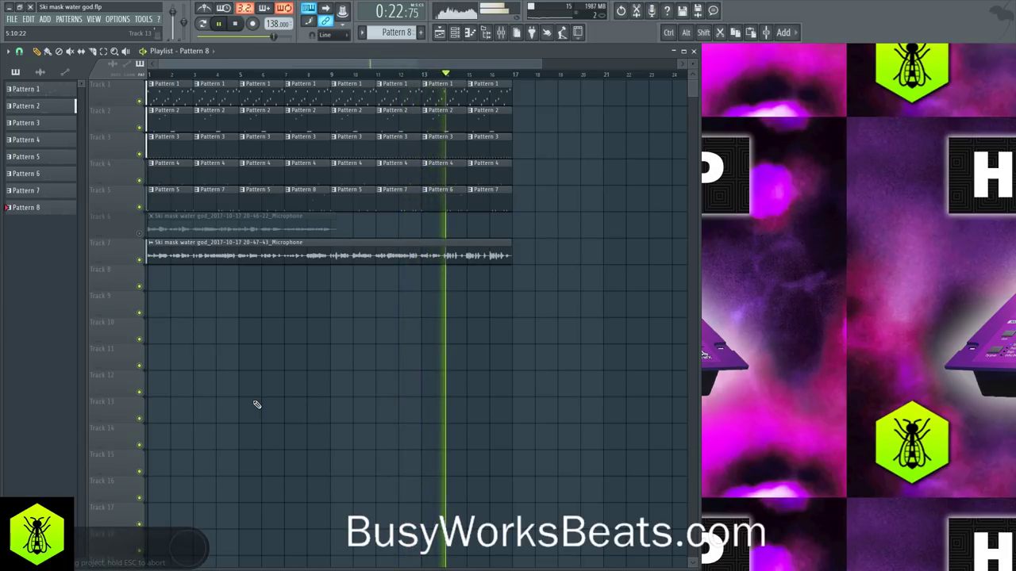
pyautogui.press('space')
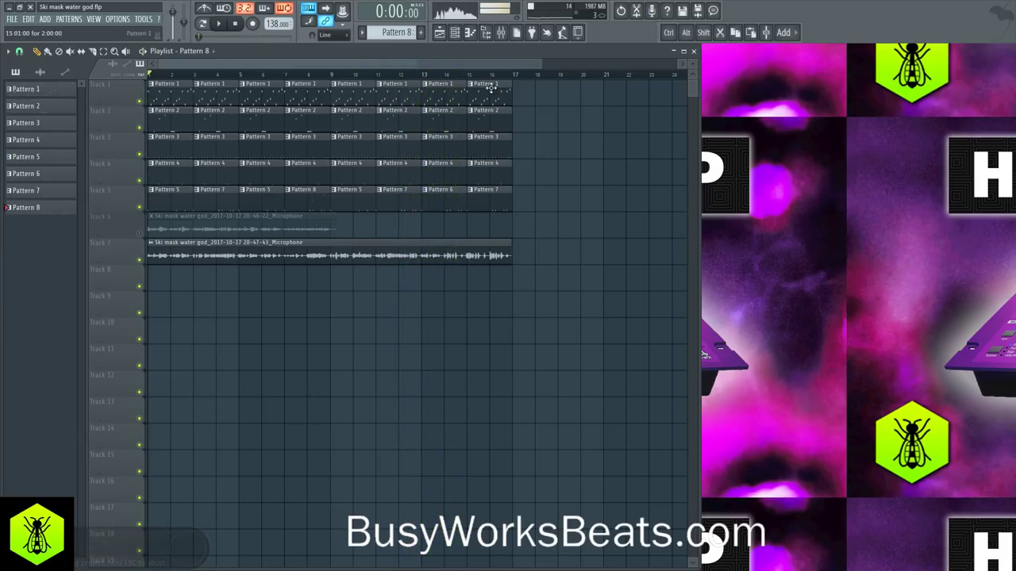
# - Reopen the mixer and locate the Microphone track among the high-numbered inserts
pyautogui.click(503, 35)
pyautogui.click(162, 124)
pyautogui.hscroll(15, 360, 123)
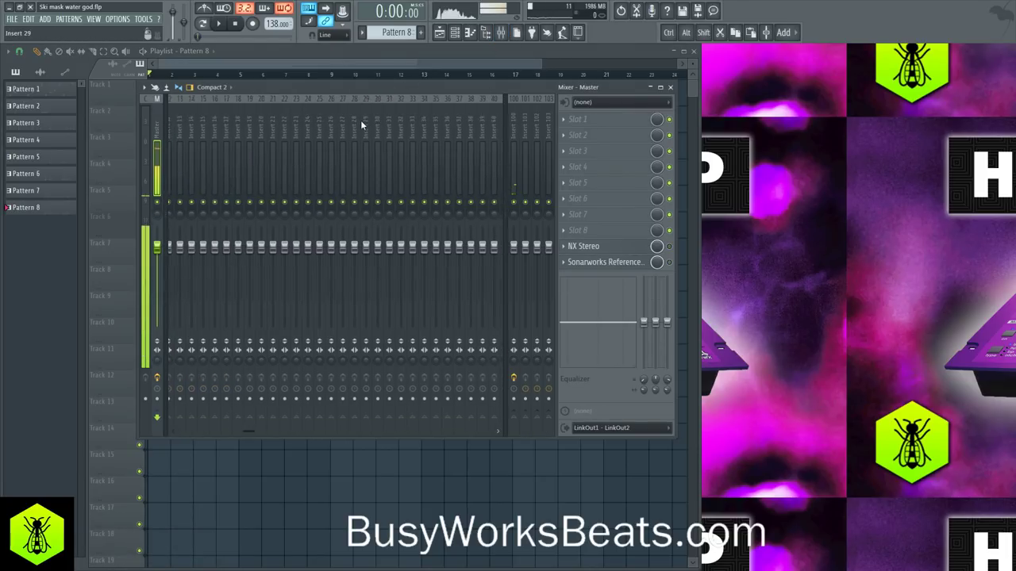
pyautogui.hscroll(1, 365, 123)
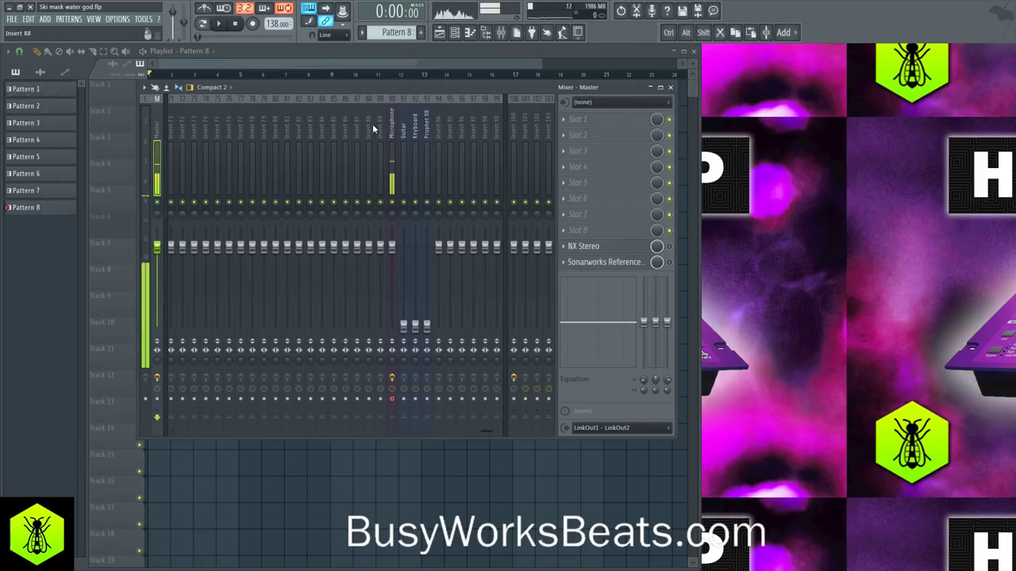